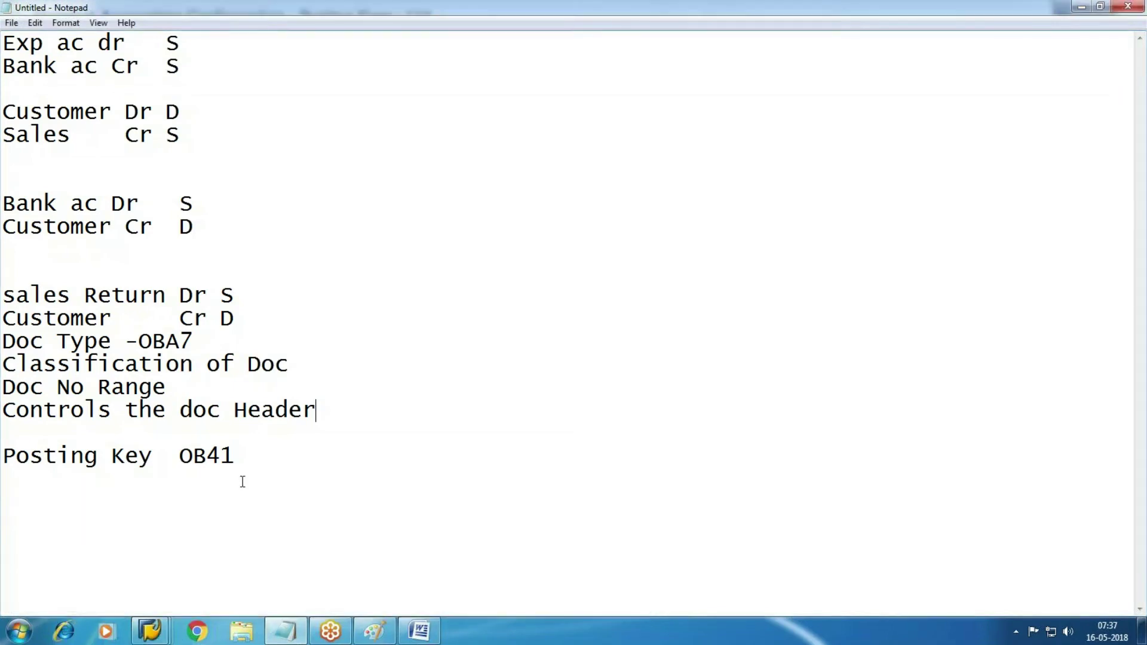
# - Add a 'Field Status Variant' line below 'Posting Key OB41' in the Notepad notes
pyautogui.press('Return')
pyautogui.write('Field S')
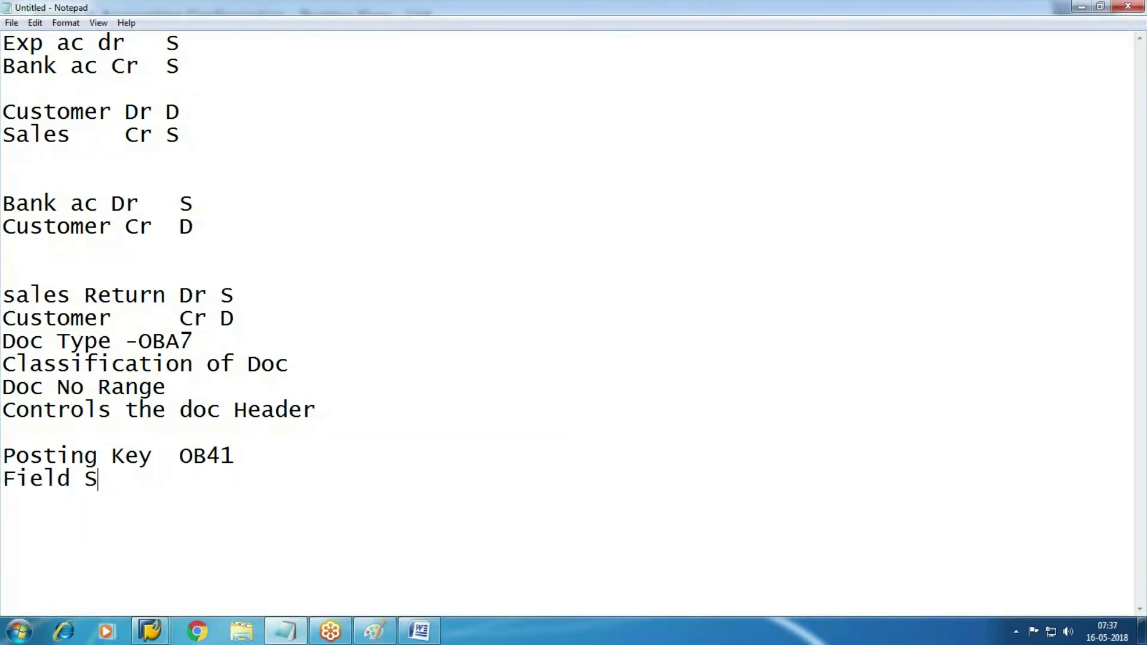
pyautogui.write('tatus Variant')
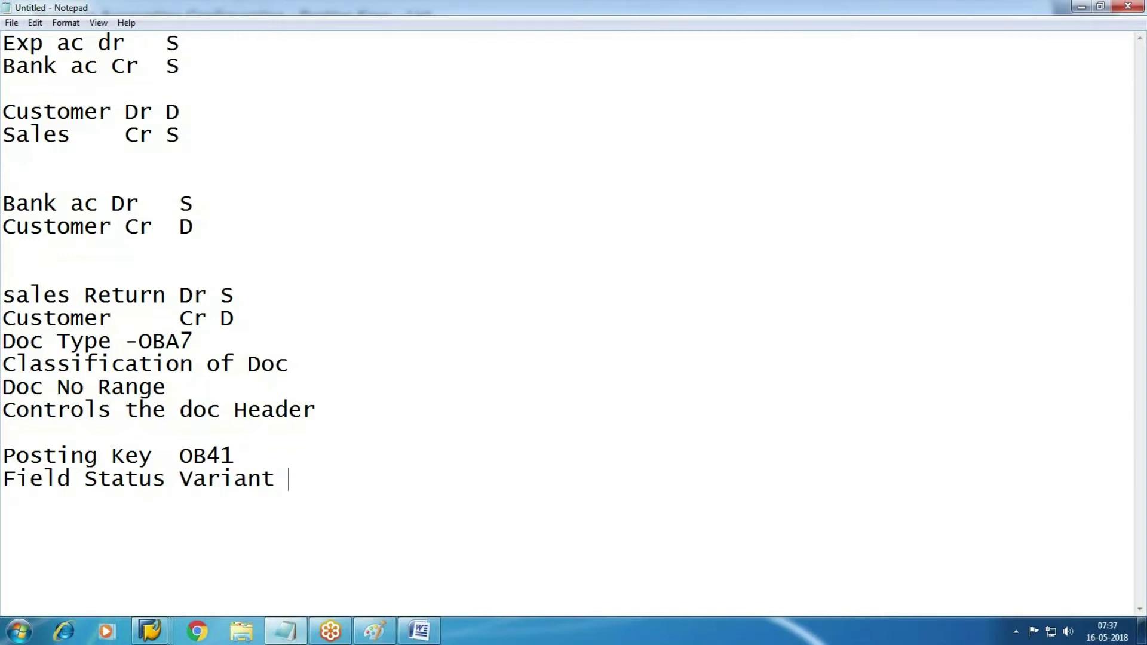
pyautogui.click(150, 631)
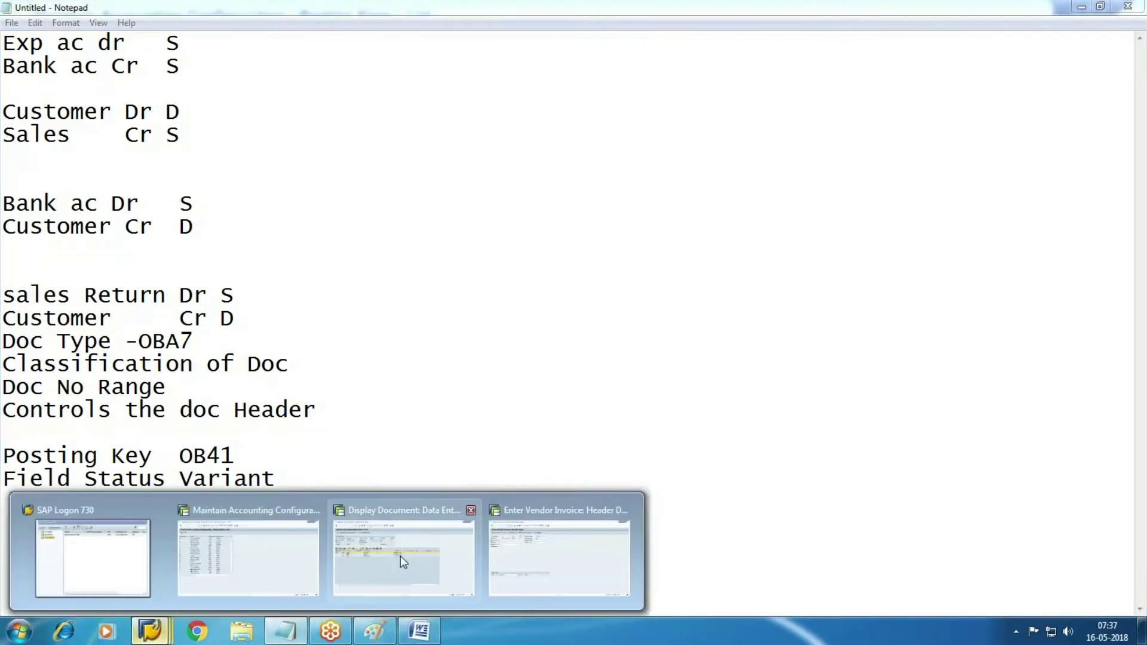
# - Start transaction /nFB50 and set the document date to 15.05.2018
pyautogui.click(400, 556)
pyautogui.click(79, 41)
pyautogui.write('/')
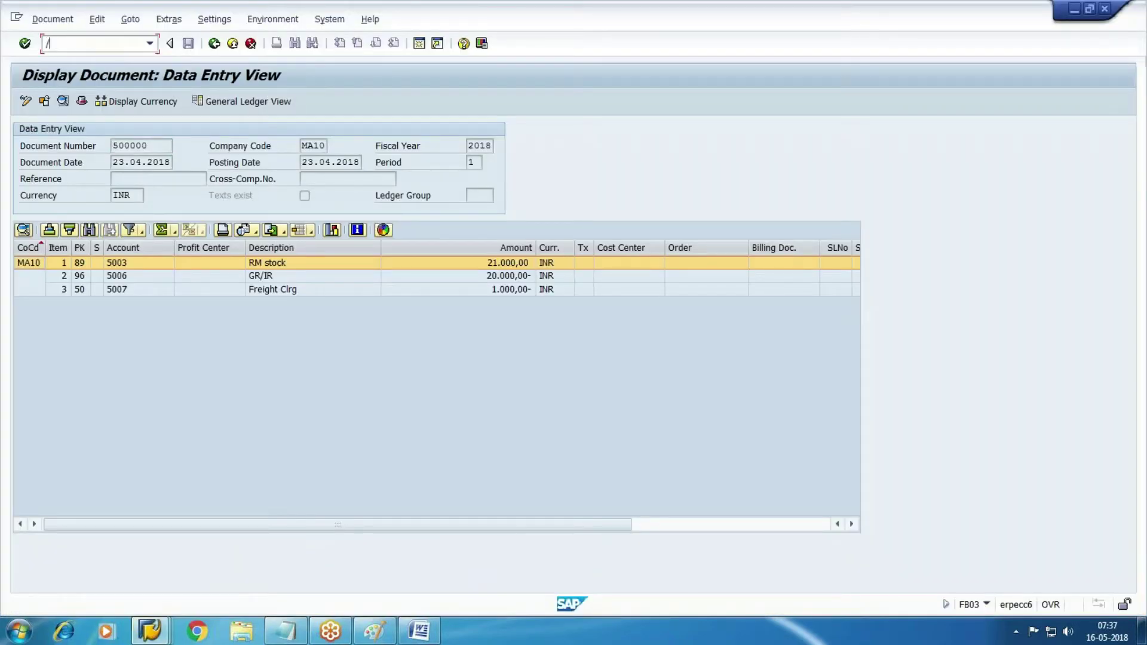
pyautogui.write('nfb50')
pyautogui.press('Return')
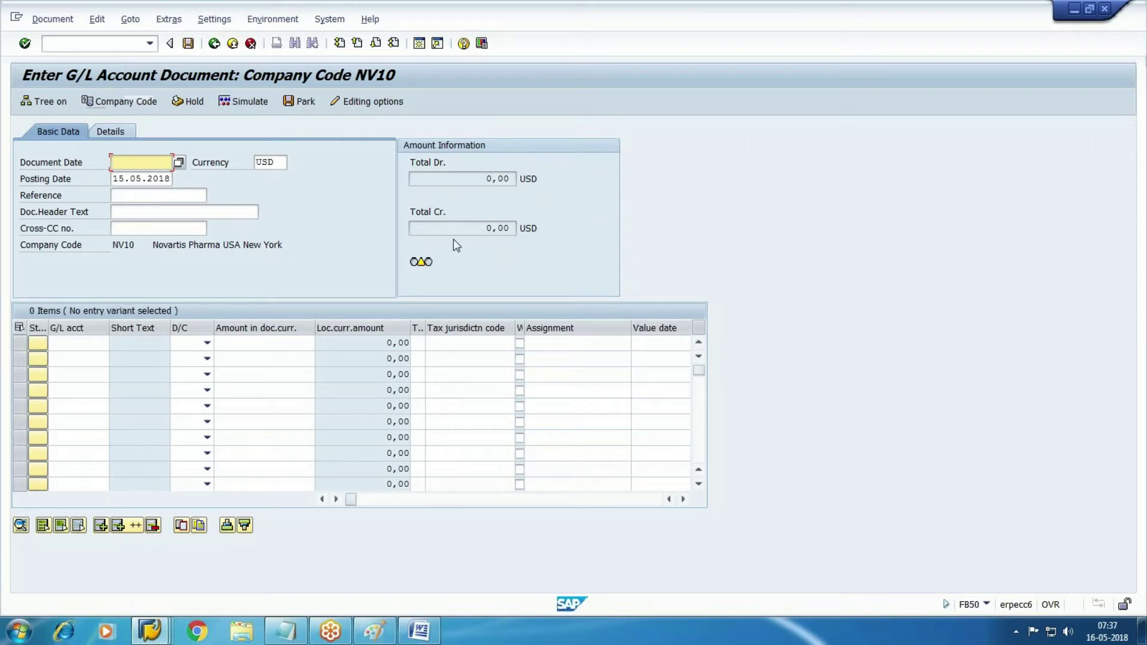
pyautogui.press('F4')
pyautogui.press('Return')
# - Enter the first line as G/L account 1005 Electricity, Debit, amount 5555
pyautogui.press('F4')
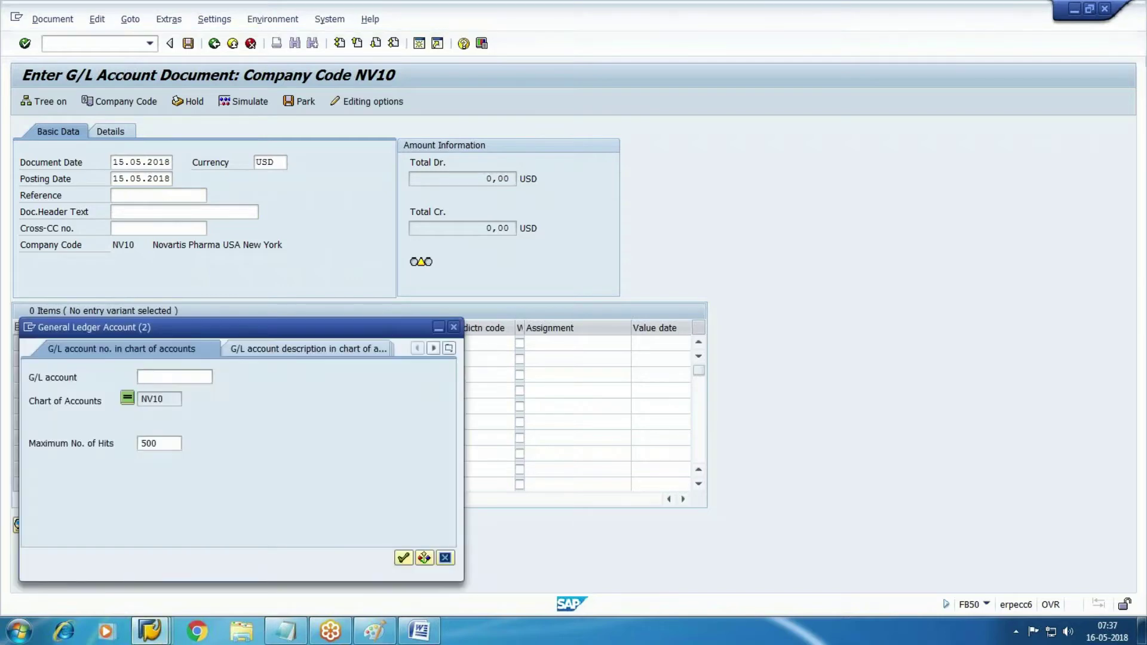
pyautogui.press('Return')
pyautogui.press('Down')
pyautogui.press('Down')
pyautogui.press('Return')
pyautogui.press('Tab')
pyautogui.press('Tab')
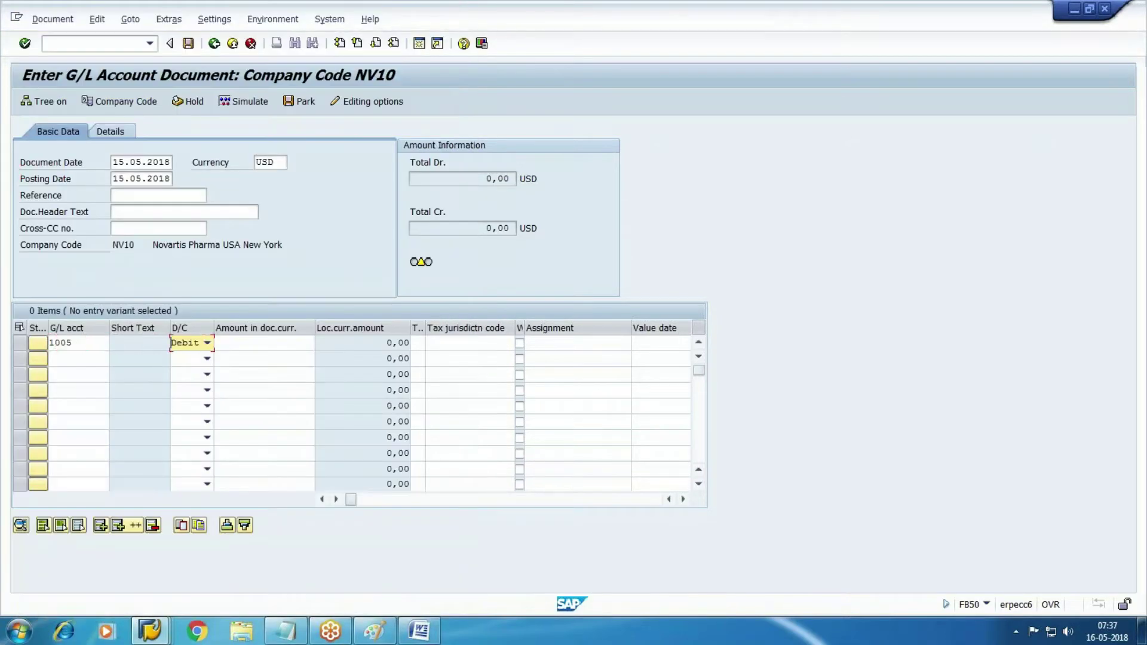
pyautogui.press('Tab')
pyautogui.write('5555')
pyautogui.press('Tab')
pyautogui.press('Tab')
pyautogui.press('Tab')
pyautogui.press('Tab')
pyautogui.press('Tab')
pyautogui.press('Tab')
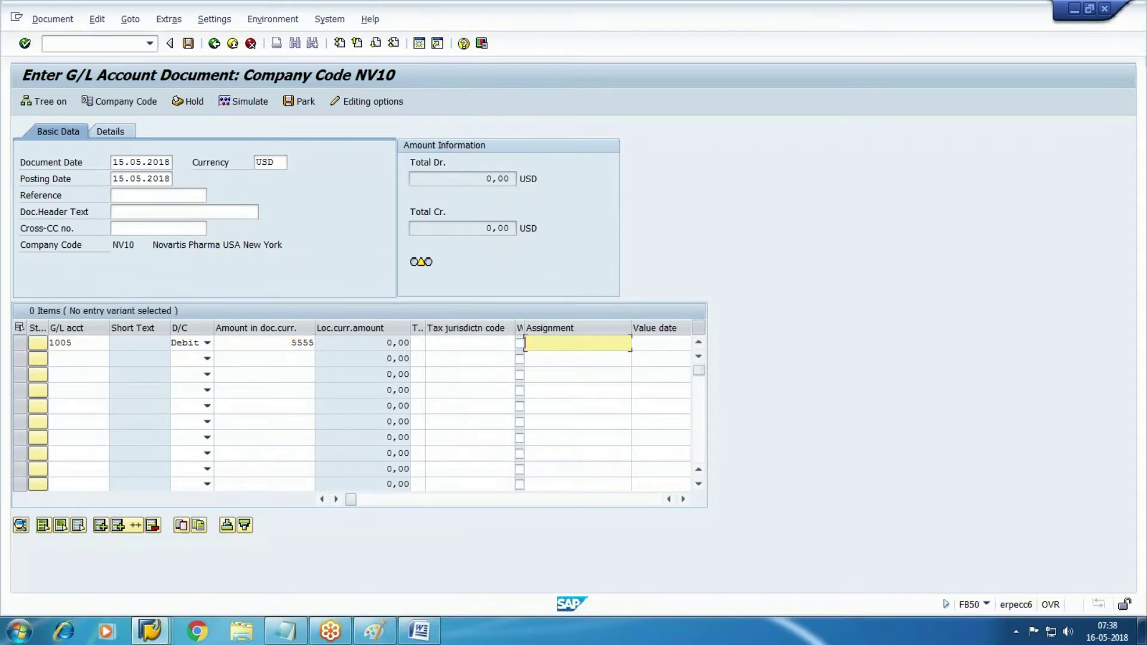
# - Check the 1005 debit line, which requires a CO object, and bring up the cost center search
pyautogui.click(25, 43)
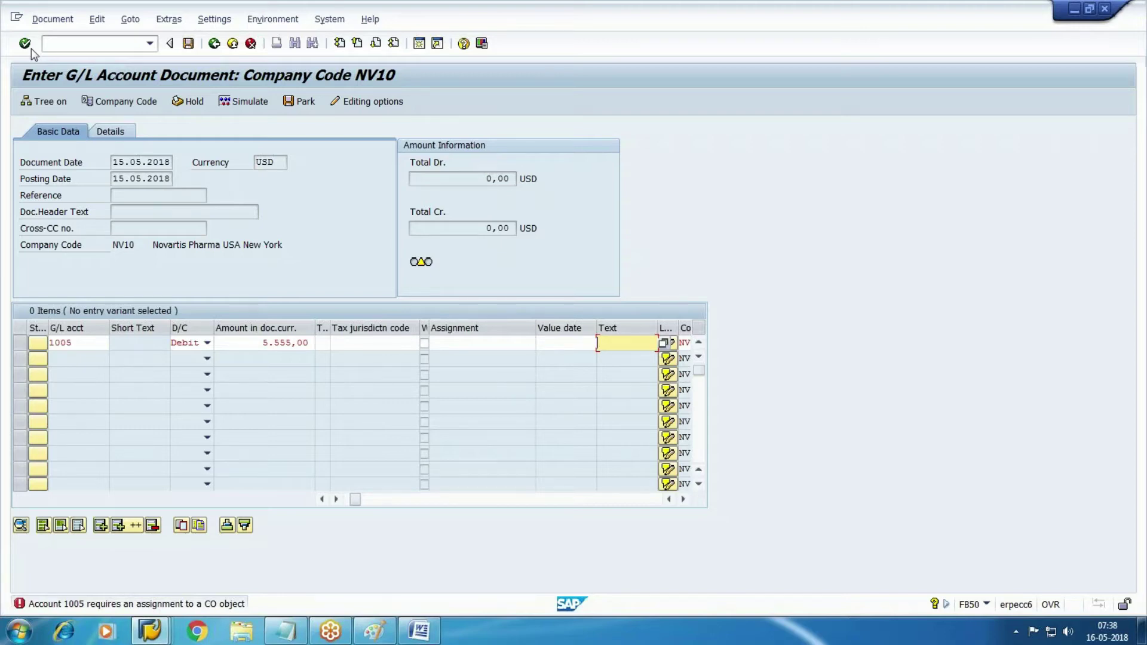
pyautogui.press('Tab')
pyautogui.press('Tab')
pyautogui.press('Tab')
pyautogui.press('Tab')
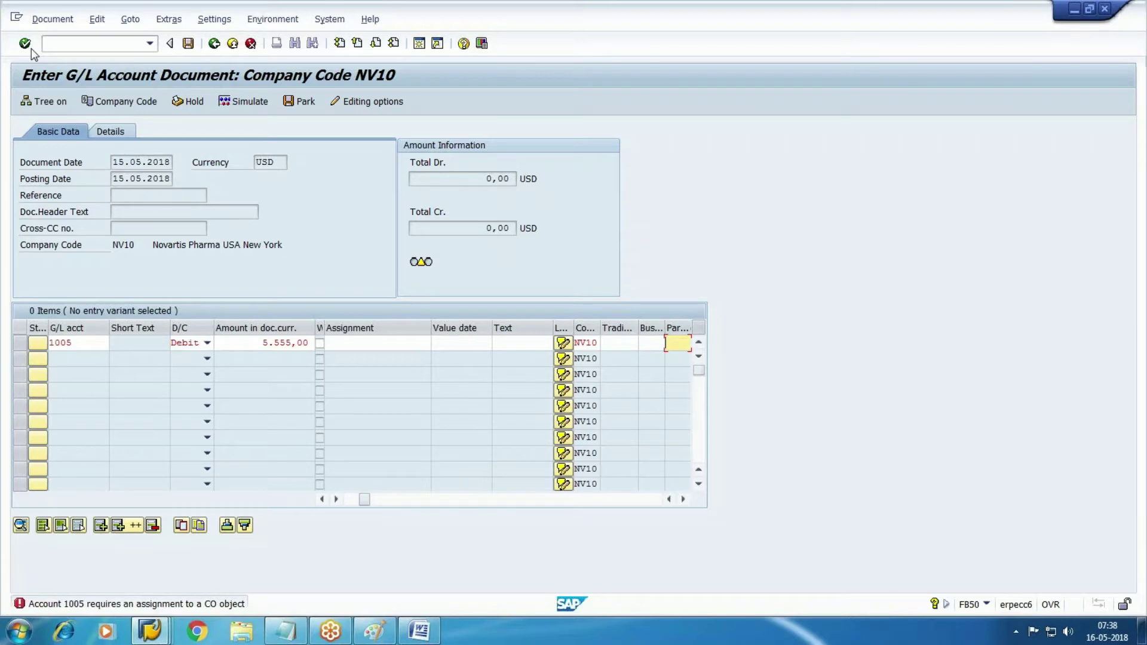
pyautogui.press('Tab')
pyautogui.press('Tab')
pyautogui.hotkey('shift', 'Tab')
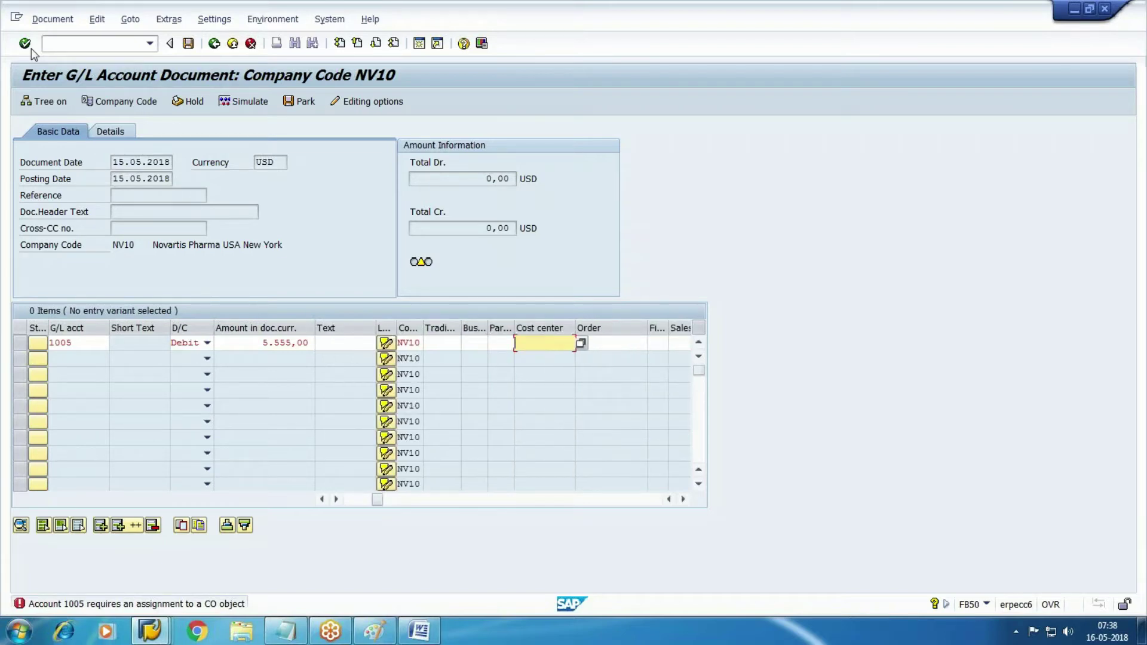
pyautogui.press('F4')
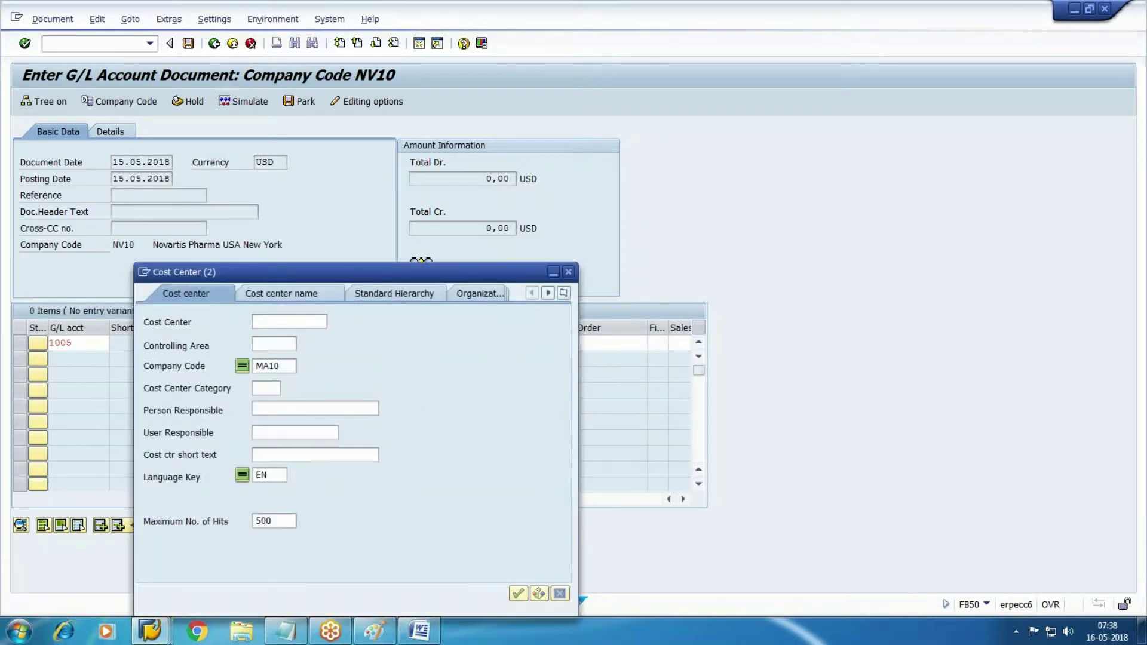
# - Discard the wrong cost center results and clear the MA10 company code restriction
pyautogui.press('Return')
pyautogui.press('Escape')
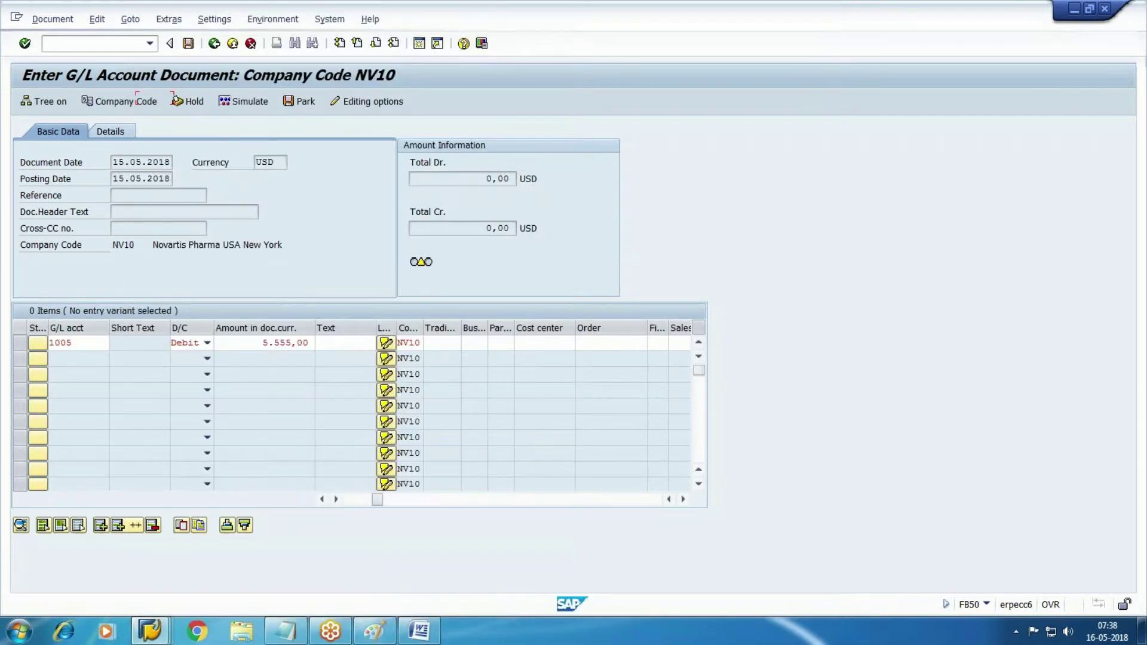
pyautogui.press('F4')
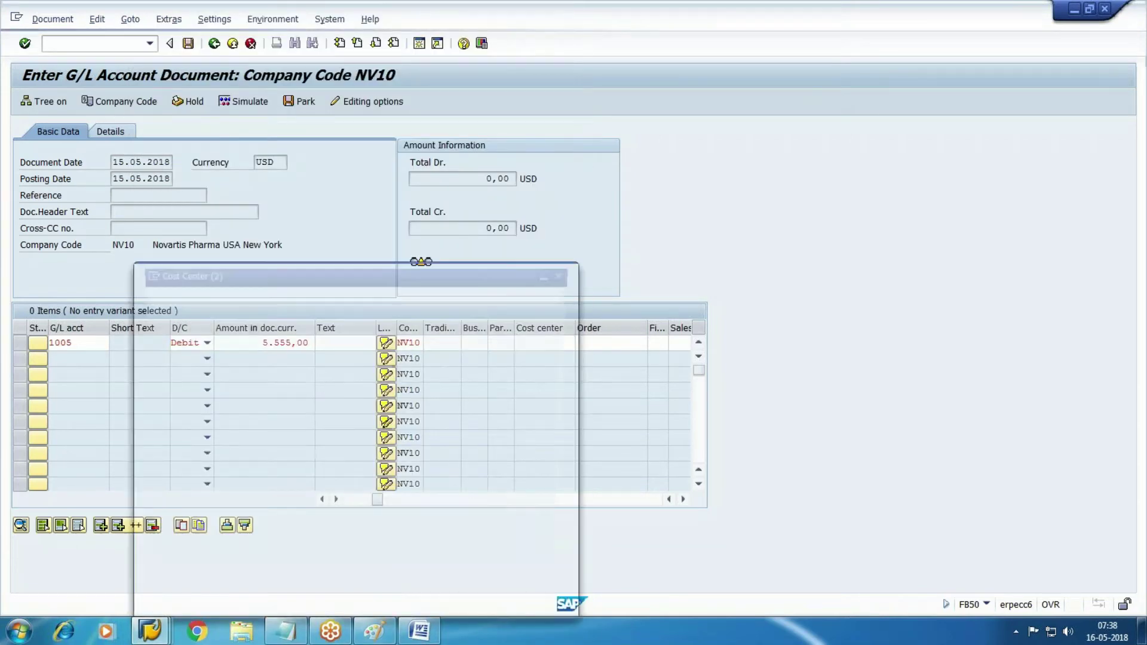
pyautogui.click(279, 366)
pyautogui.press('BackSpace')
pyautogui.press('BackSpace')
pyautogui.press('BackSpace')
pyautogui.press('BackSpace')
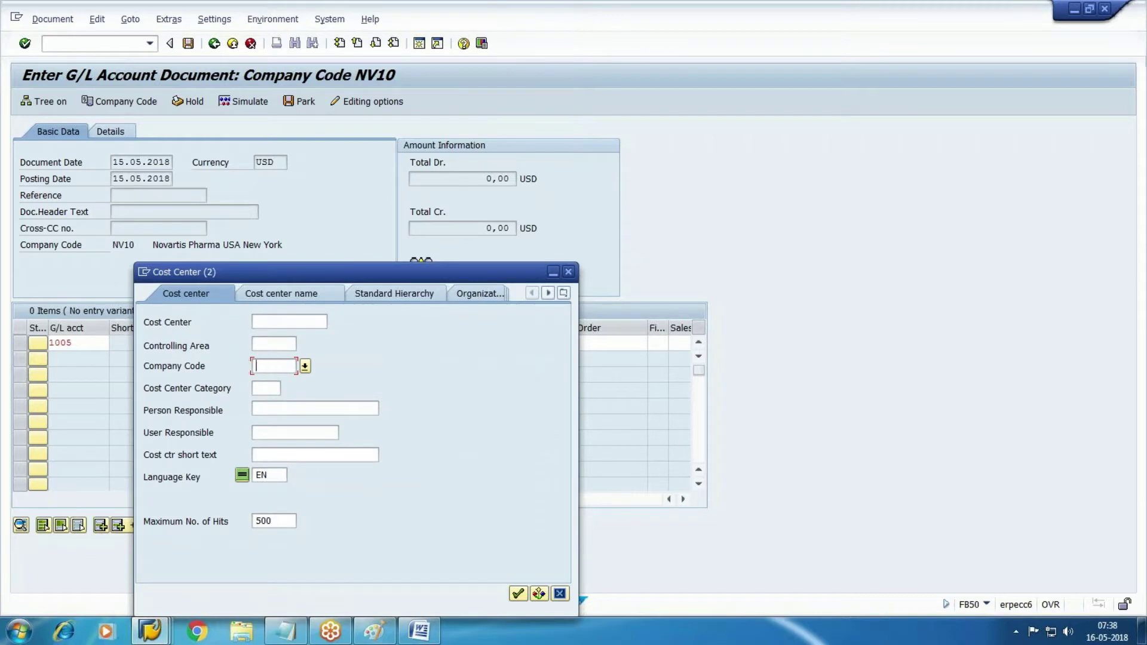
# - Search cost centers of company code NV10 and assign NP101 to the debit line
pyautogui.write('na')
pyautogui.press('BackSpace')
pyautogui.press('BackSpace')
pyautogui.write('NV0')
pyautogui.press('BackSpace')
pyautogui.write('10')
pyautogui.press('Return')
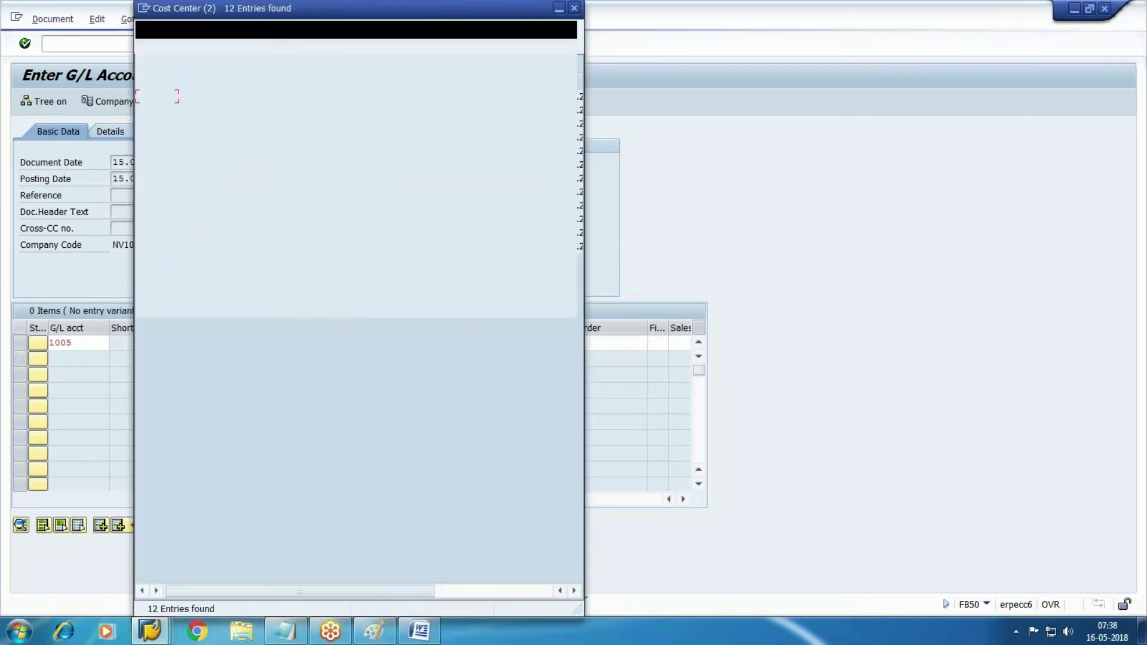
pyautogui.press('Down')
pyautogui.press('Down')
pyautogui.press('Down')
pyautogui.press('Down')
pyautogui.press('Down')
pyautogui.press('Down')
pyautogui.press('Down')
pyautogui.press('Down')
pyautogui.press('Down')
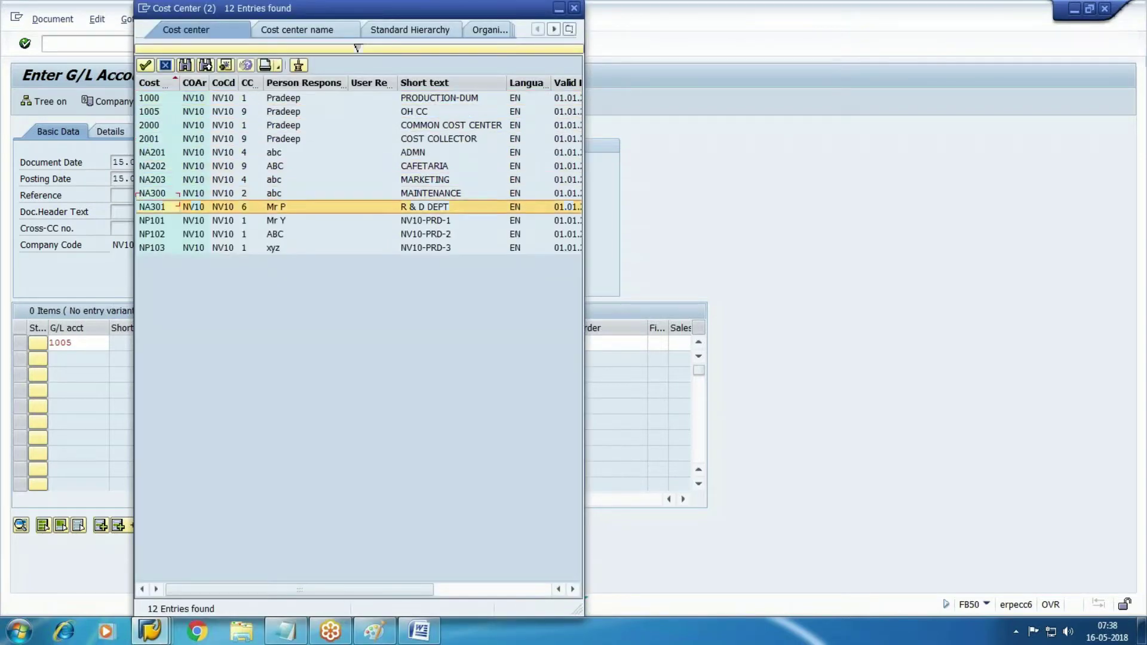
pyautogui.press('Return')
pyautogui.press('Return')
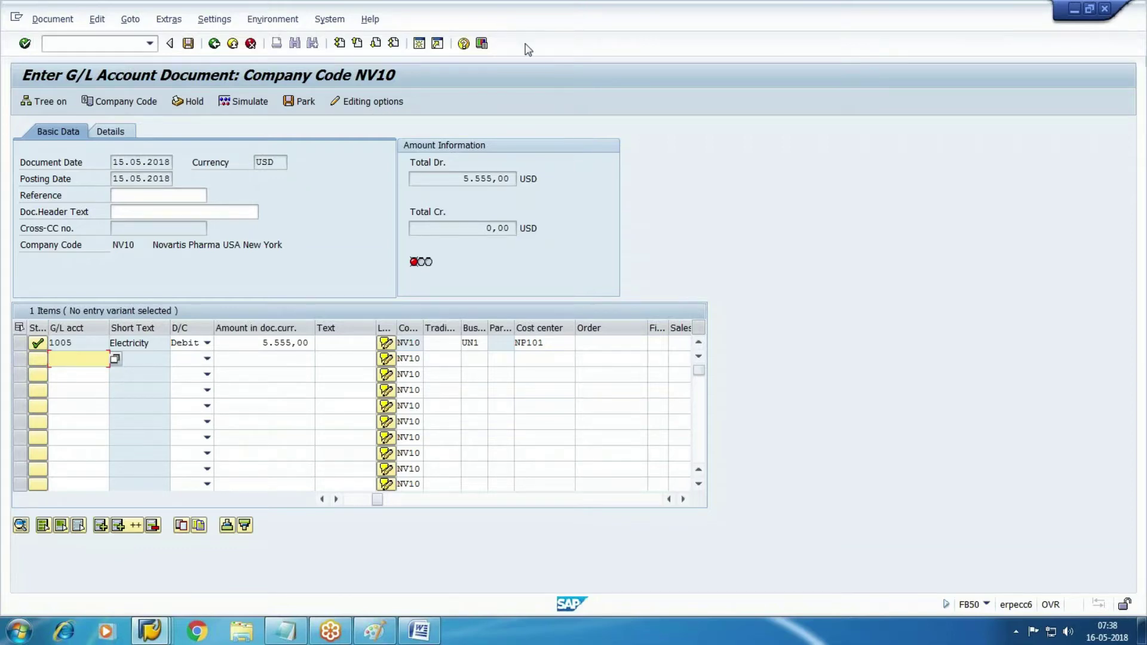
pyautogui.moveTo(13, 248)
pyautogui.mouseDown()
pyautogui.moveTo(646, 157)
pyautogui.moveTo(488, 506)
pyautogui.moveTo(7, 273)
pyautogui.moveTo(6, 176)
pyautogui.mouseUp()
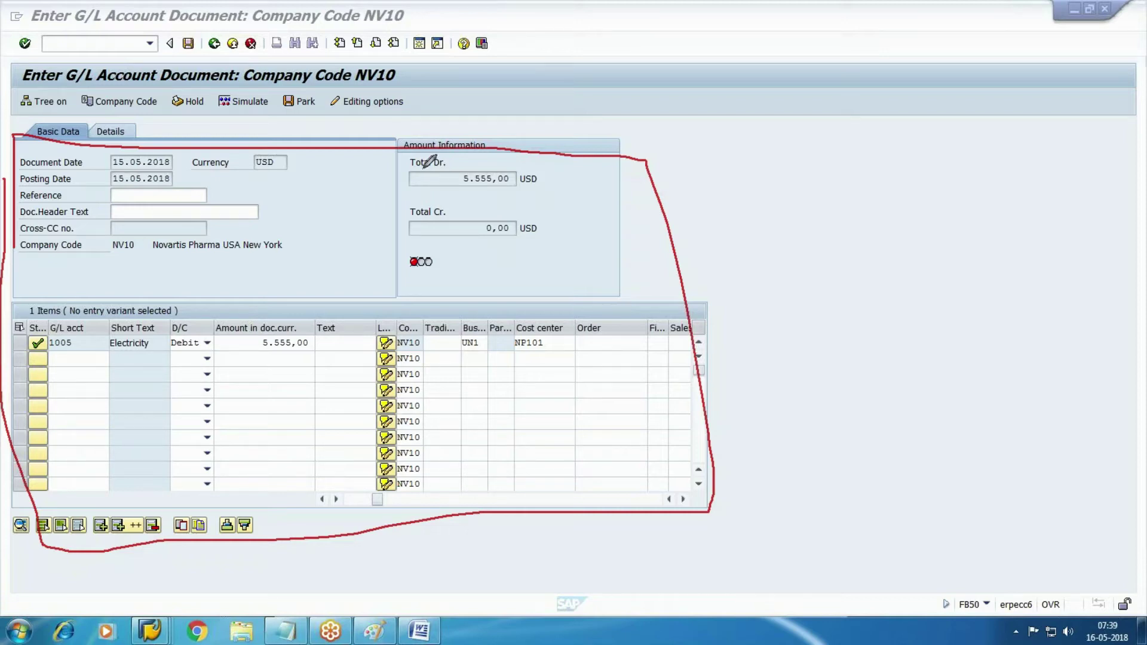
pyautogui.moveTo(537, 332)
pyautogui.mouseDown()
pyautogui.moveTo(573, 379)
pyautogui.moveTo(504, 396)
pyautogui.mouseUp()
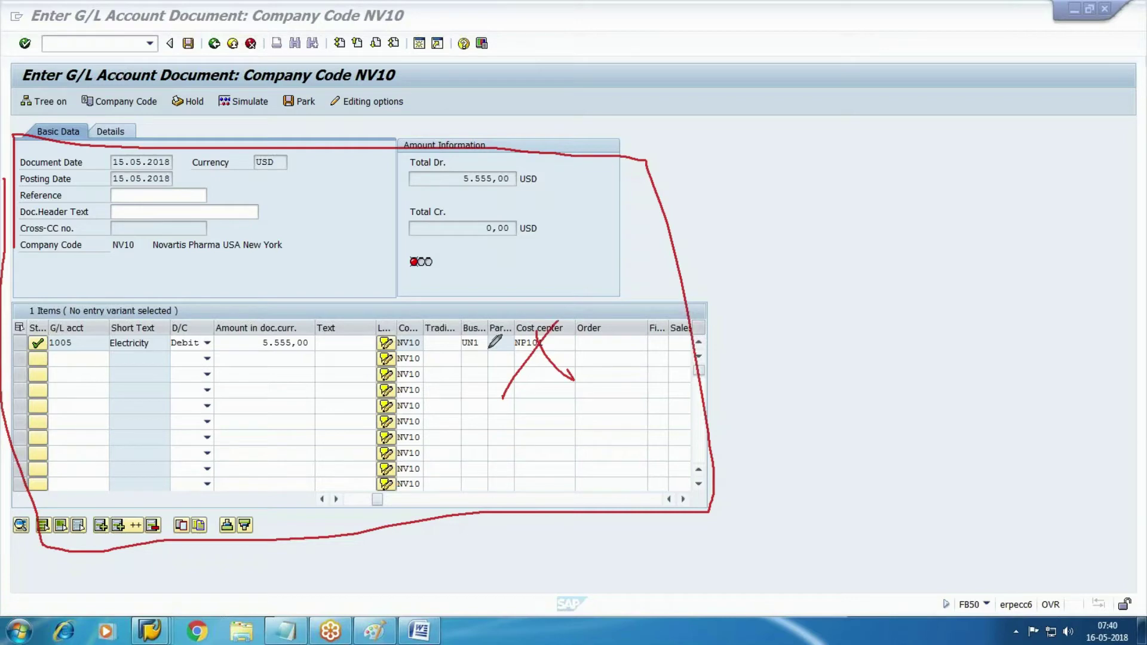
pyautogui.moveTo(327, 354); pyautogui.dragTo(338, 351)
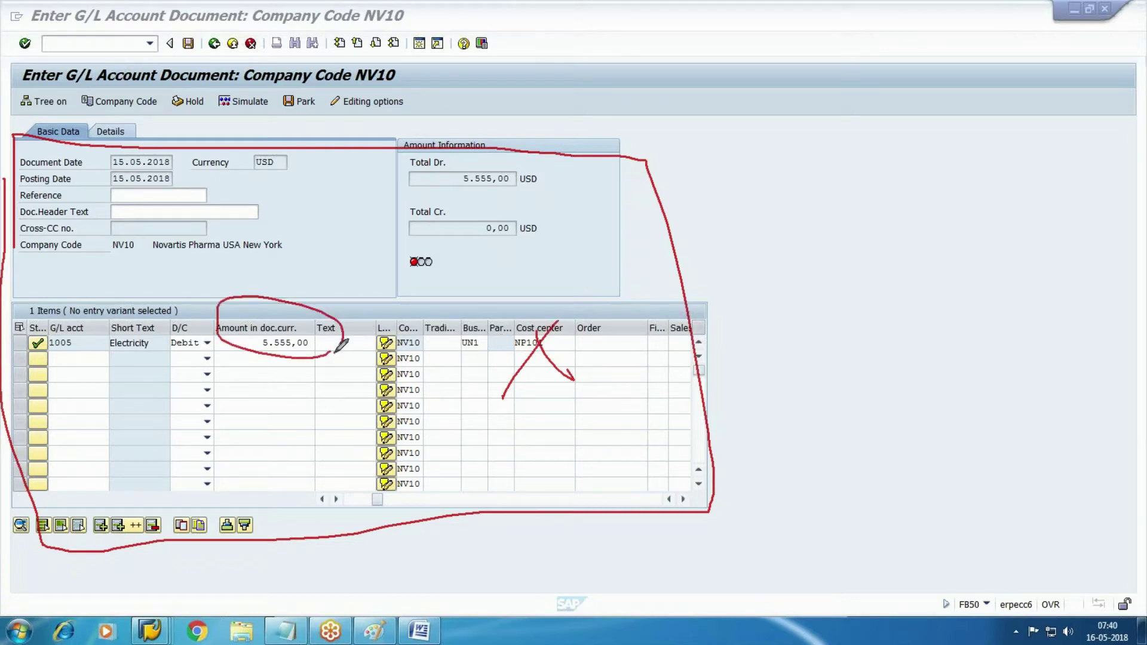
pyautogui.moveTo(540, 285); pyautogui.dragTo(608, 294)
pyautogui.moveTo(183, 409); pyautogui.dragTo(246, 377)
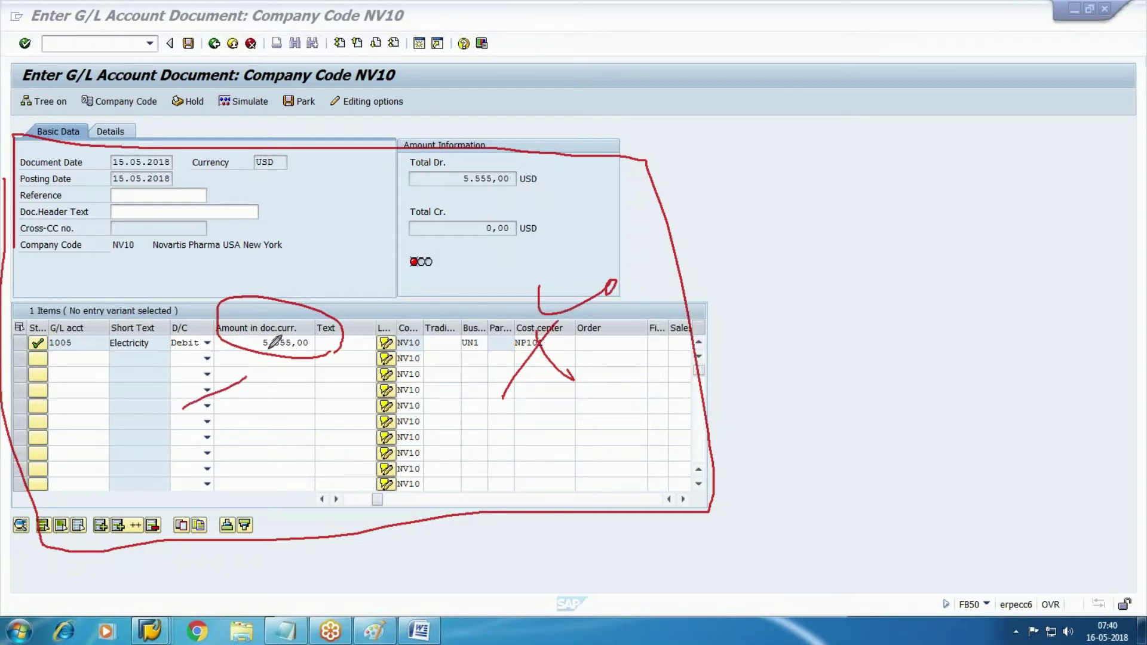
pyautogui.moveTo(282, 334); pyautogui.dragTo(363, 273)
pyautogui.moveTo(572, 342)
pyautogui.mouseDown()
pyautogui.moveTo(634, 396)
pyautogui.moveTo(659, 373)
pyautogui.moveTo(670, 384)
pyautogui.mouseUp()
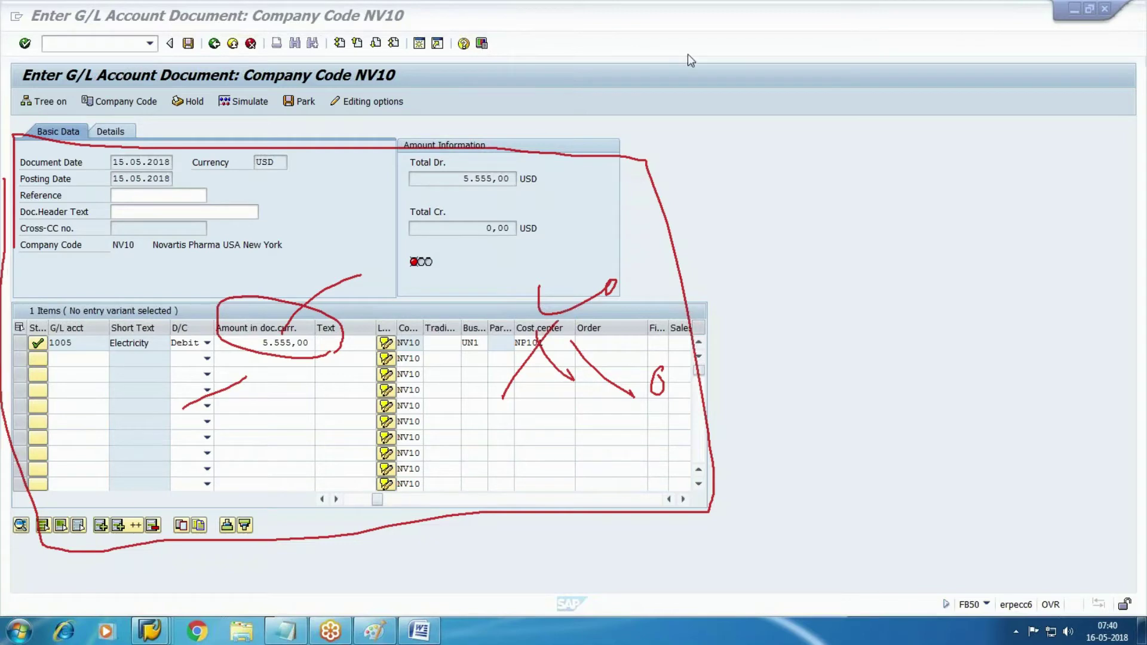
pyautogui.press('Escape')
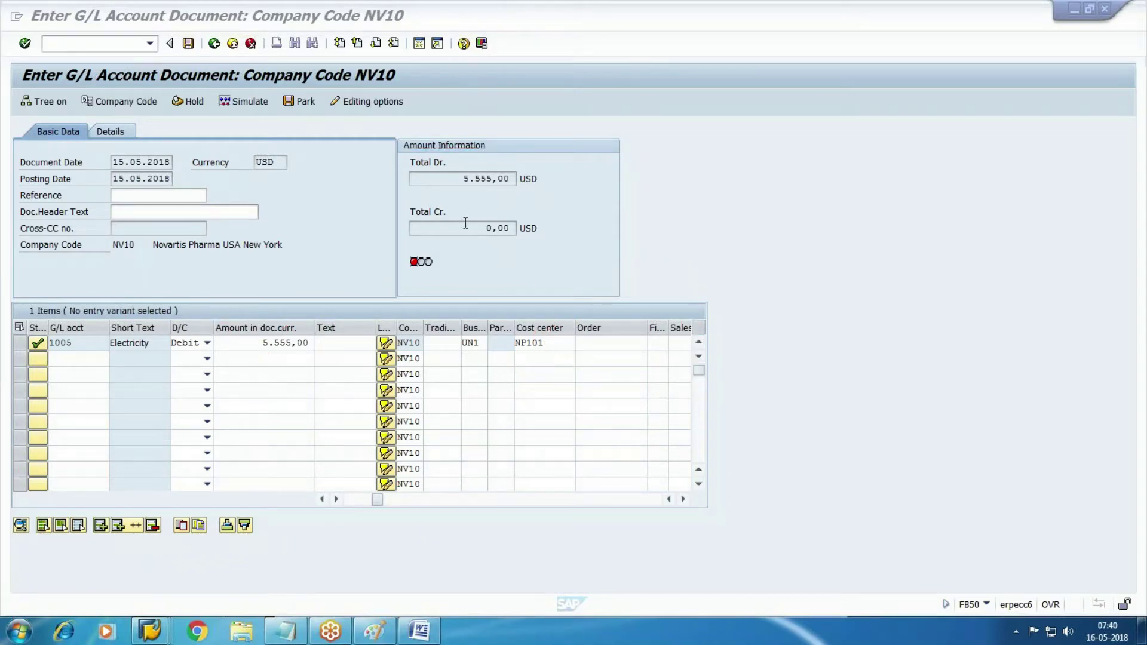
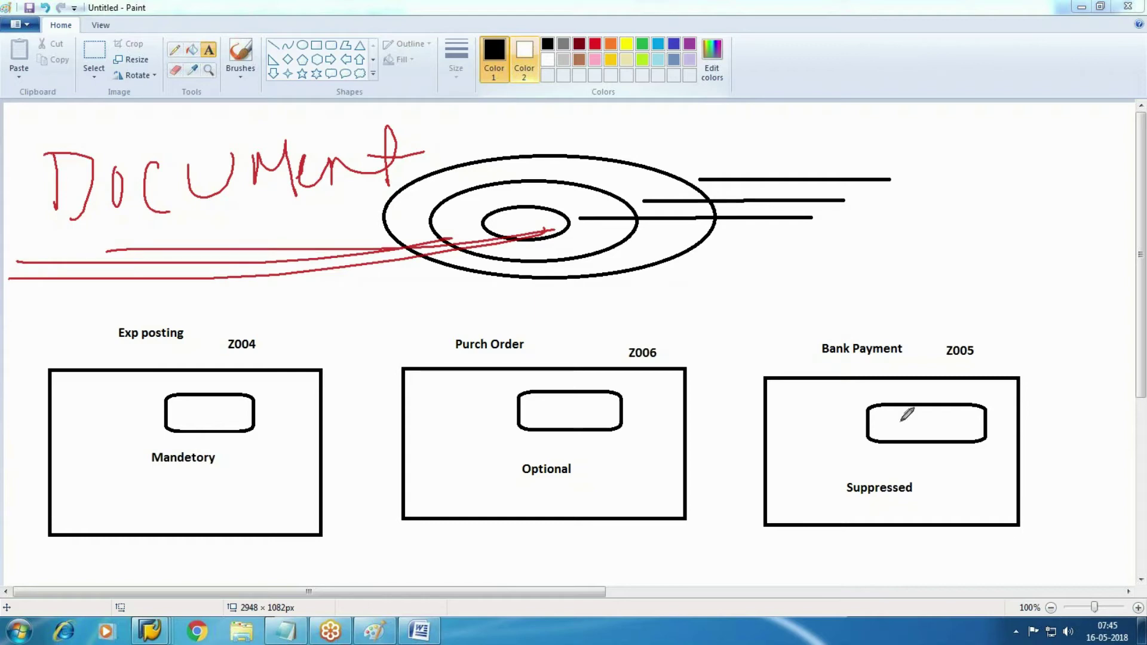
# - Undo the red handwritten DOCUMENT annotation and red lines on the Paint canvas
pyautogui.press('Escape')
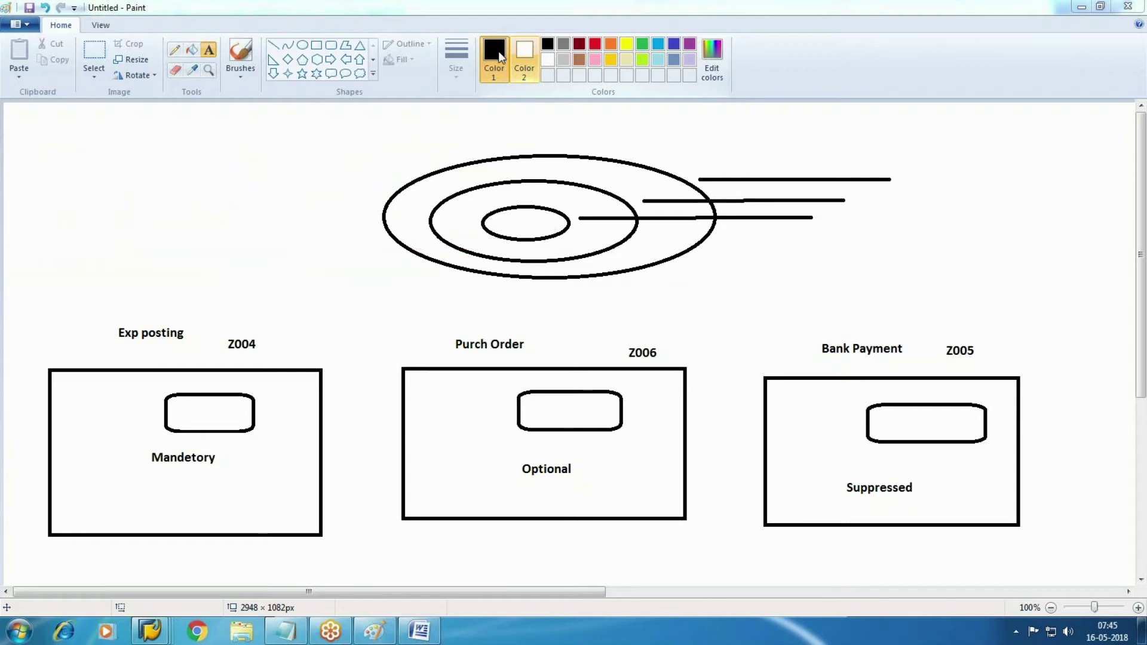
# - Return to the SAP IMG tree and collapse the Document and Financial Accounting Global Settings (New) branches
pyautogui.moveTo(150, 630)
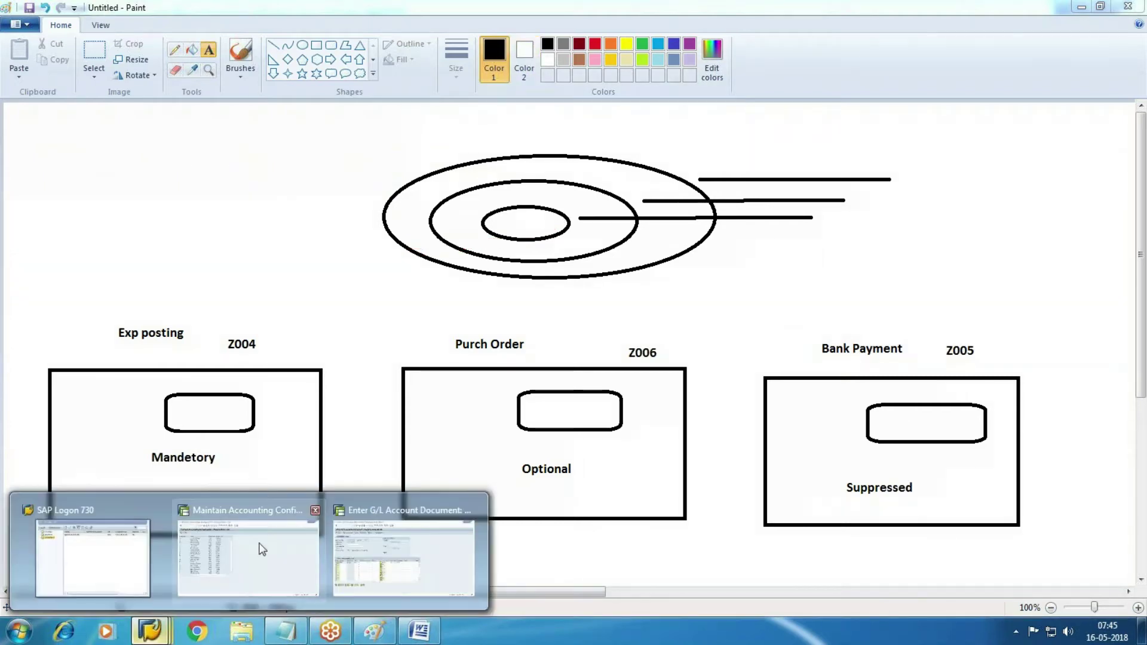
pyautogui.click(261, 545)
pyautogui.click(214, 43)
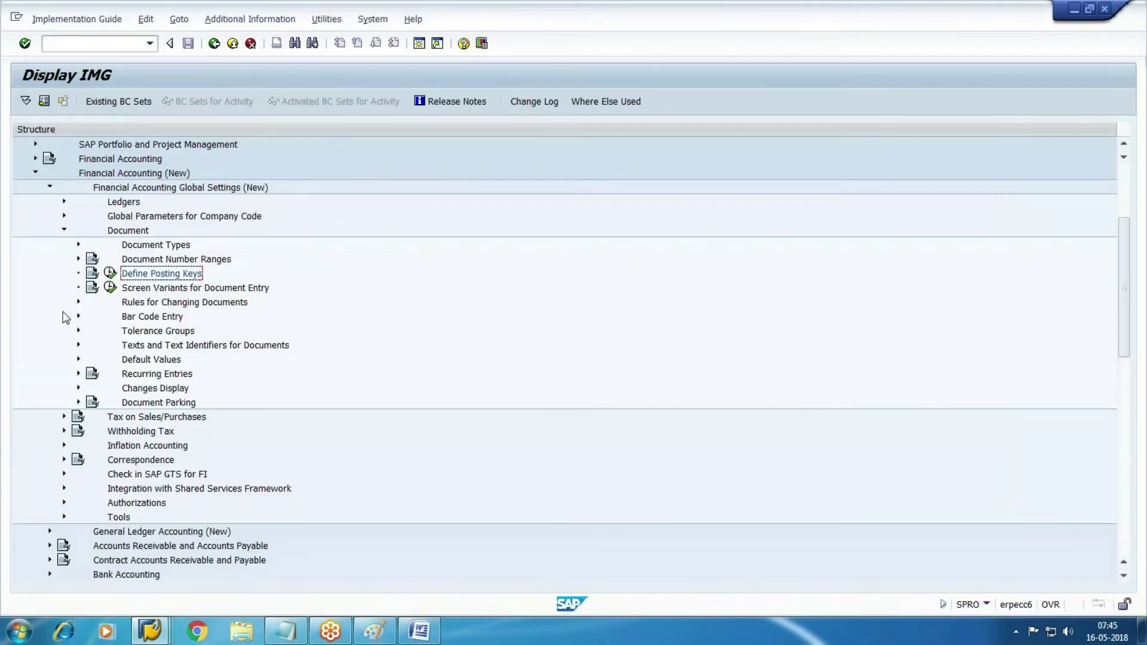
pyautogui.scroll(-2, 72, 317)
pyautogui.scroll(2, 73, 316)
pyautogui.click(65, 202)
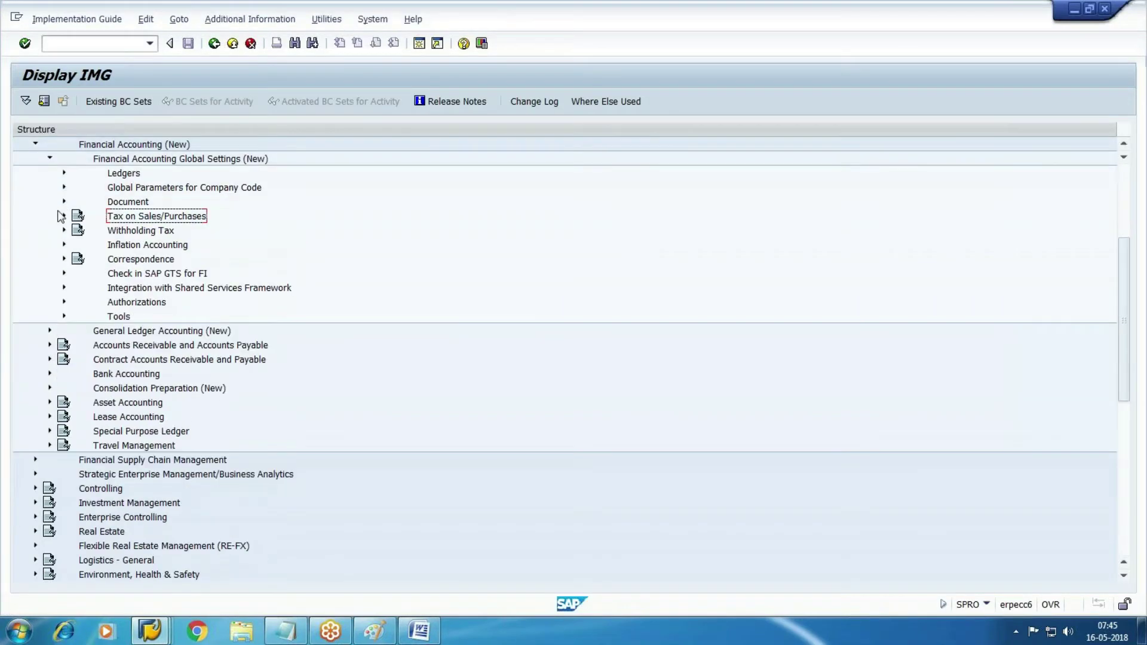
pyautogui.scroll(3, 66, 206)
pyautogui.moveTo(143, 244); pyautogui.dragTo(53, 203)
pyautogui.scroll(2, 56, 248)
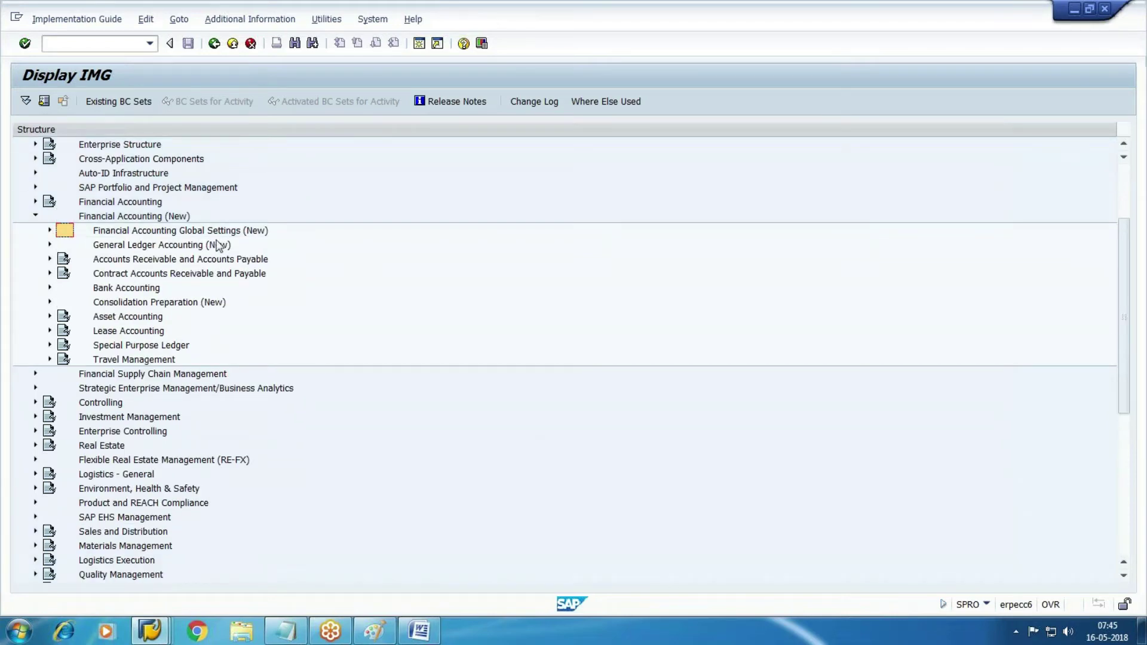
# - Expand Financial Accounting Global Settings (New) > Ledgers > Fields and run Define Field Status Variants
pyautogui.click(49, 230)
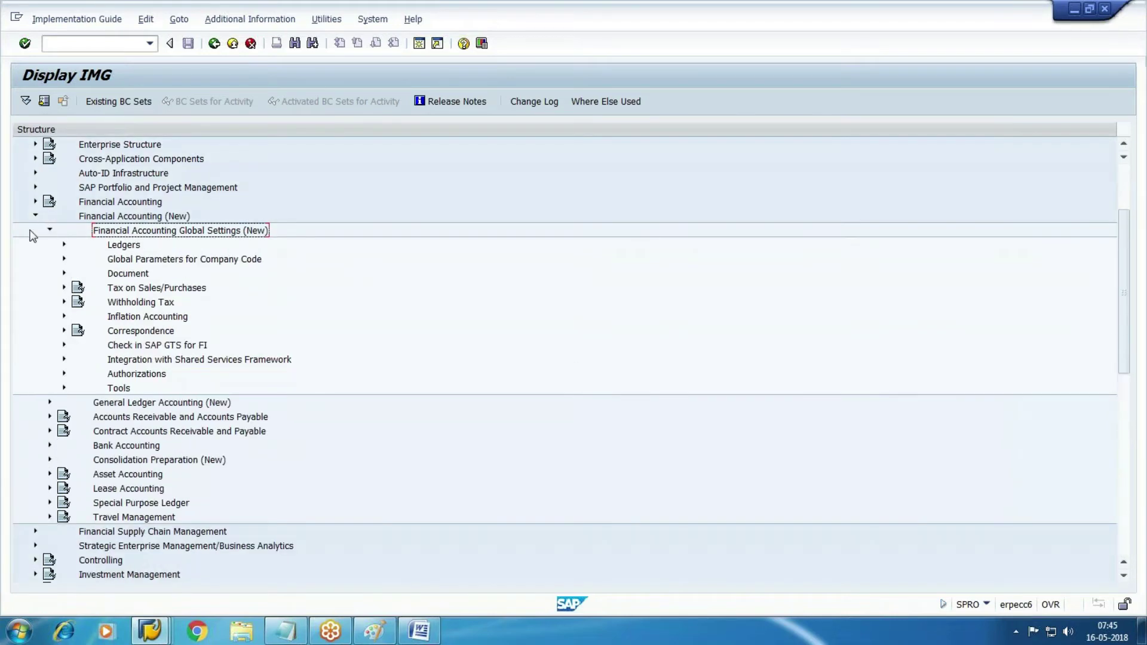
pyautogui.click(123, 247)
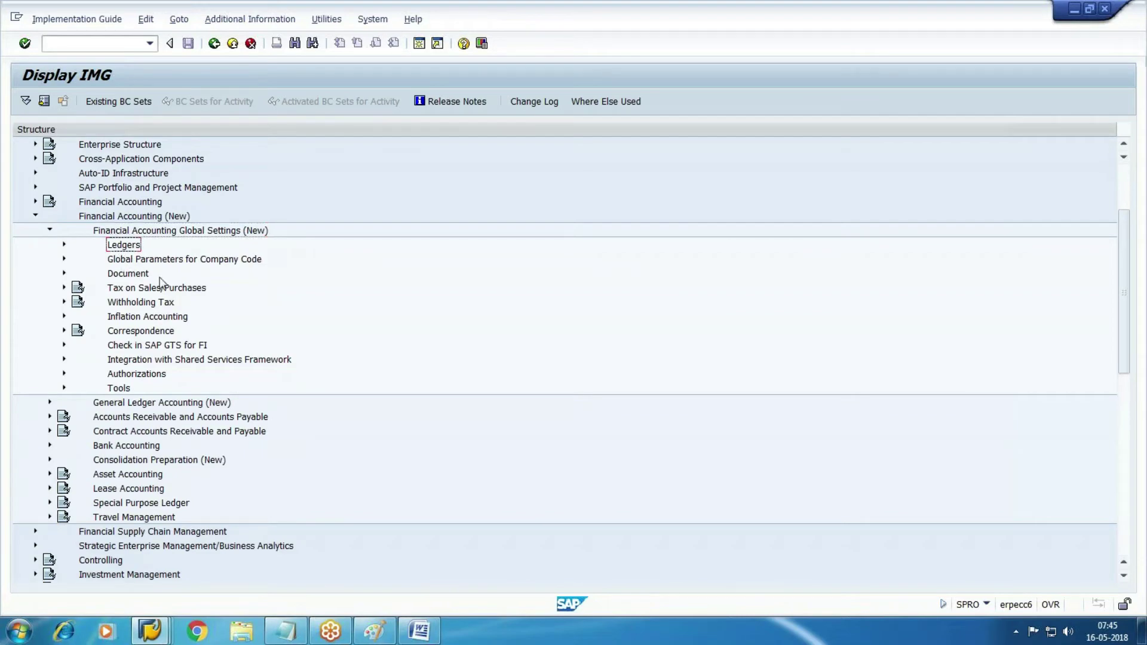
pyautogui.click(64, 245)
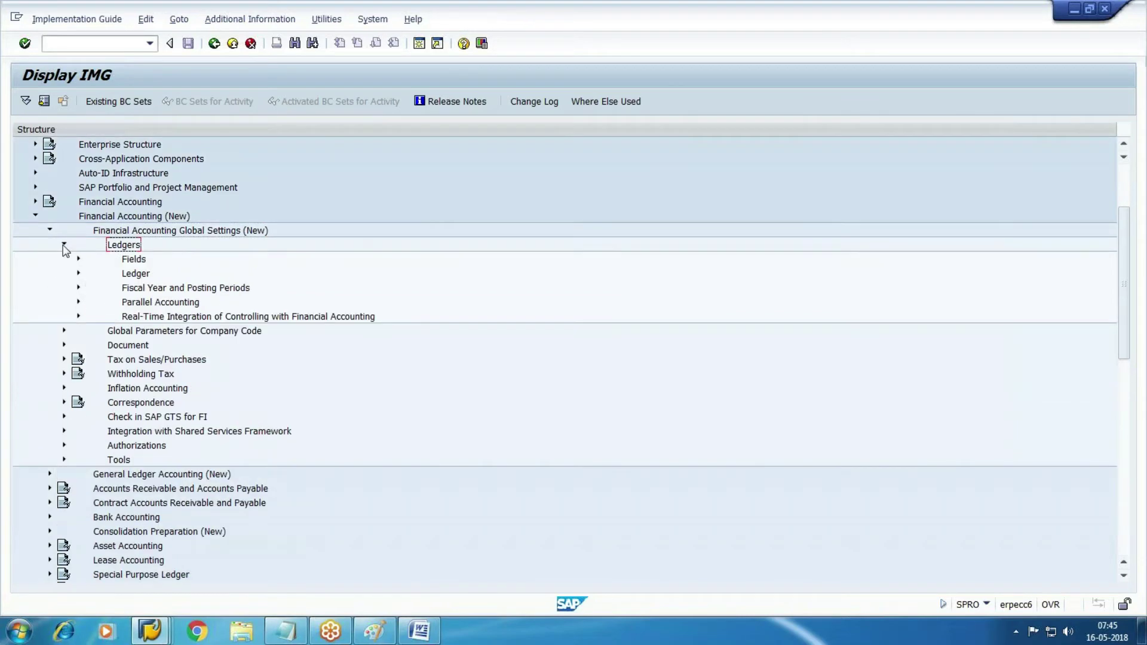
pyautogui.click(122, 263)
pyautogui.click(78, 260)
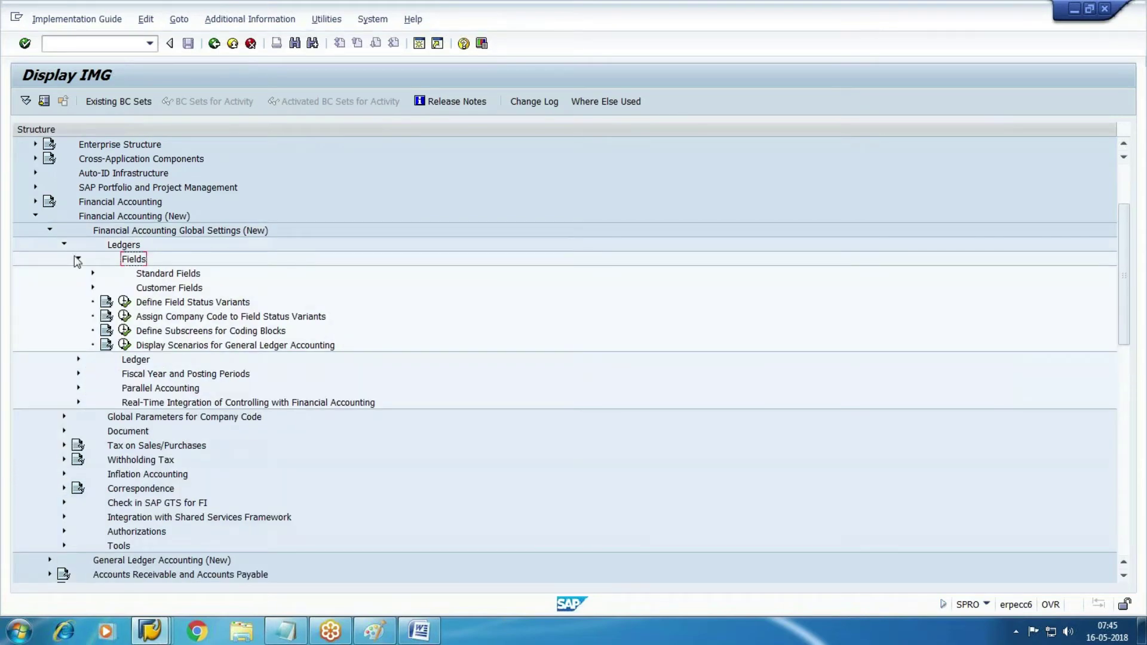
pyautogui.click(219, 306)
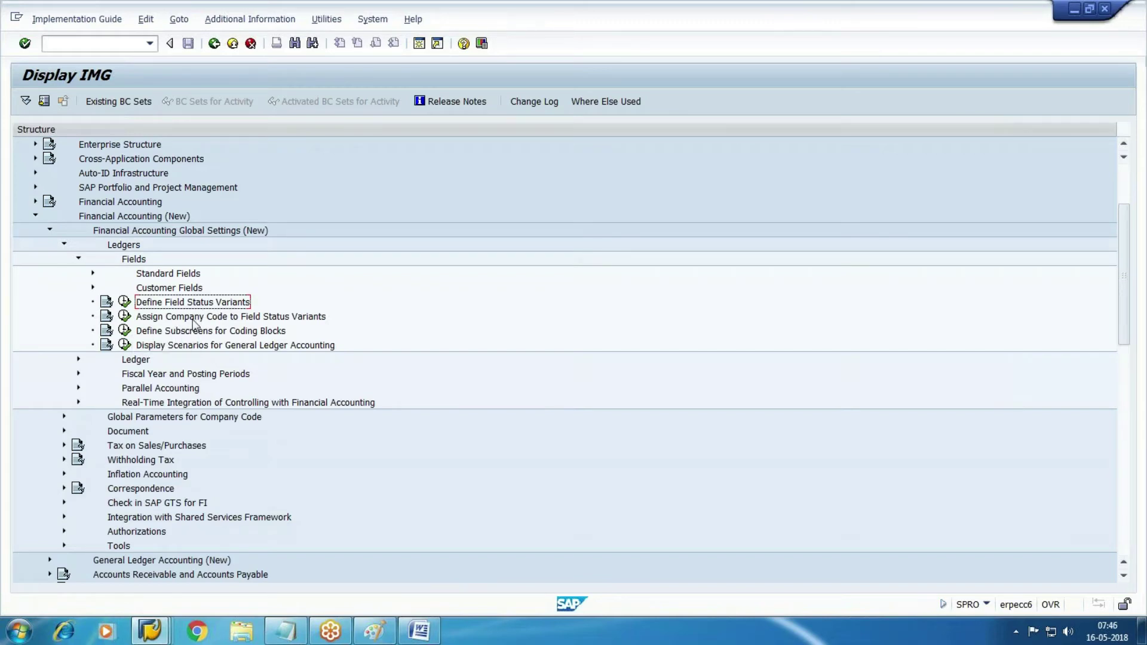
pyautogui.click(124, 302)
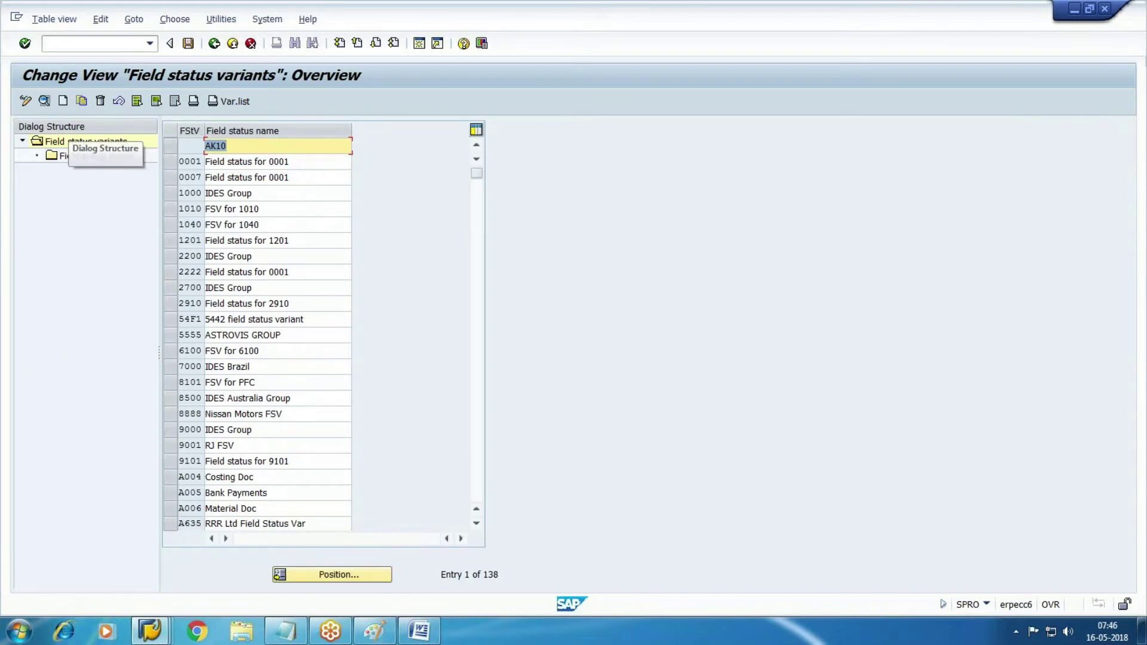
# - Create field status variant WM10 named WM10-FSV and save it to an existing customizing request
pyautogui.click(63, 101)
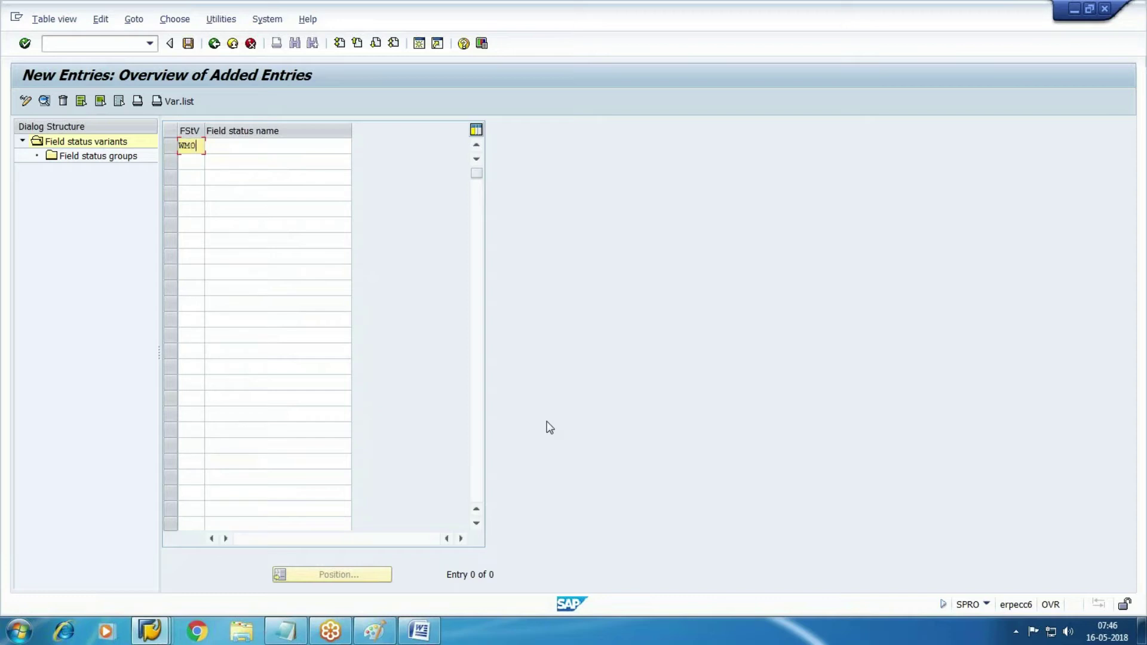
pyautogui.write('WM10')
pyautogui.press('Tab')
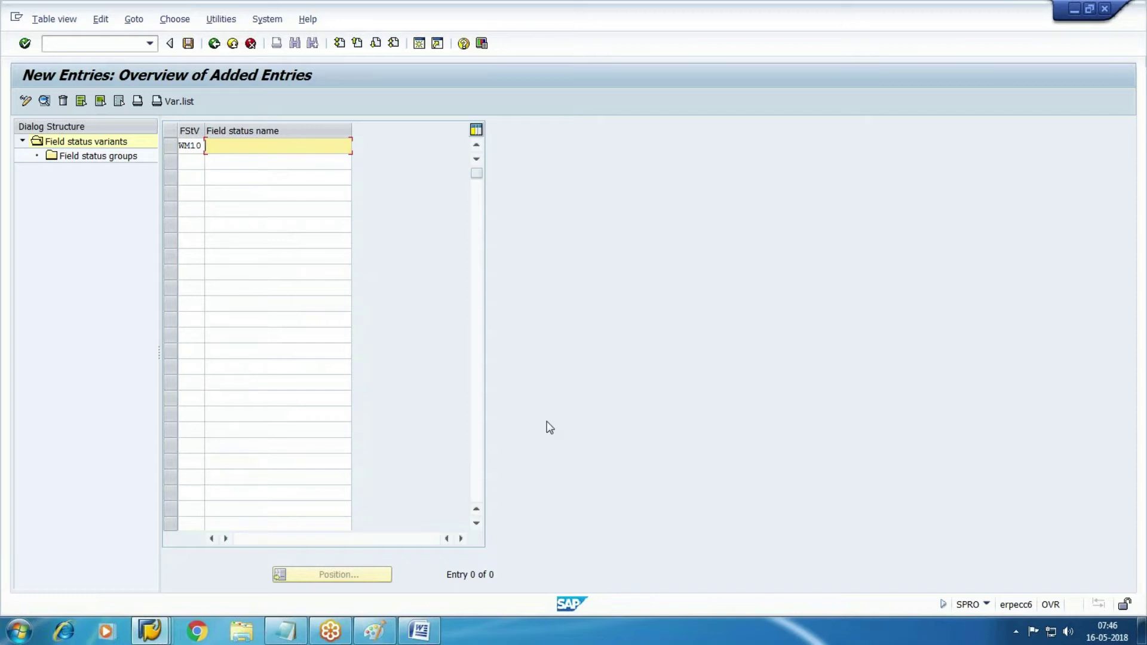
pyautogui.write('WM10-FSV')
pyautogui.click(189, 44)
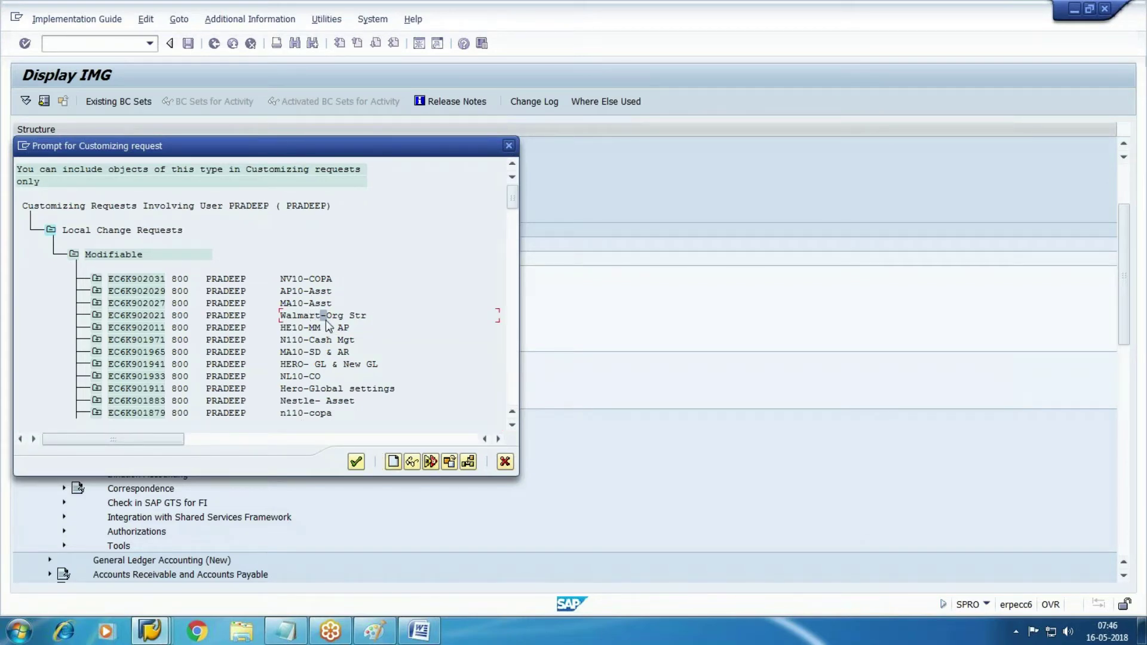
pyautogui.doubleClick(326, 316)
pyautogui.click(245, 265)
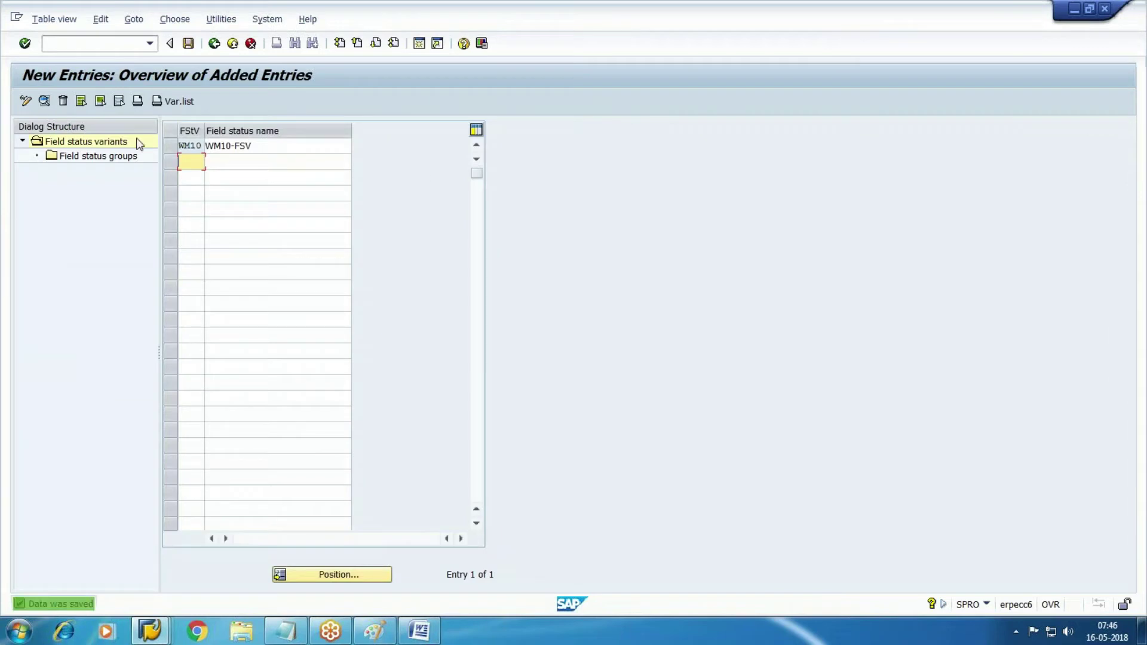
# - Open the field status groups level of variant WM10
pyautogui.click(171, 147)
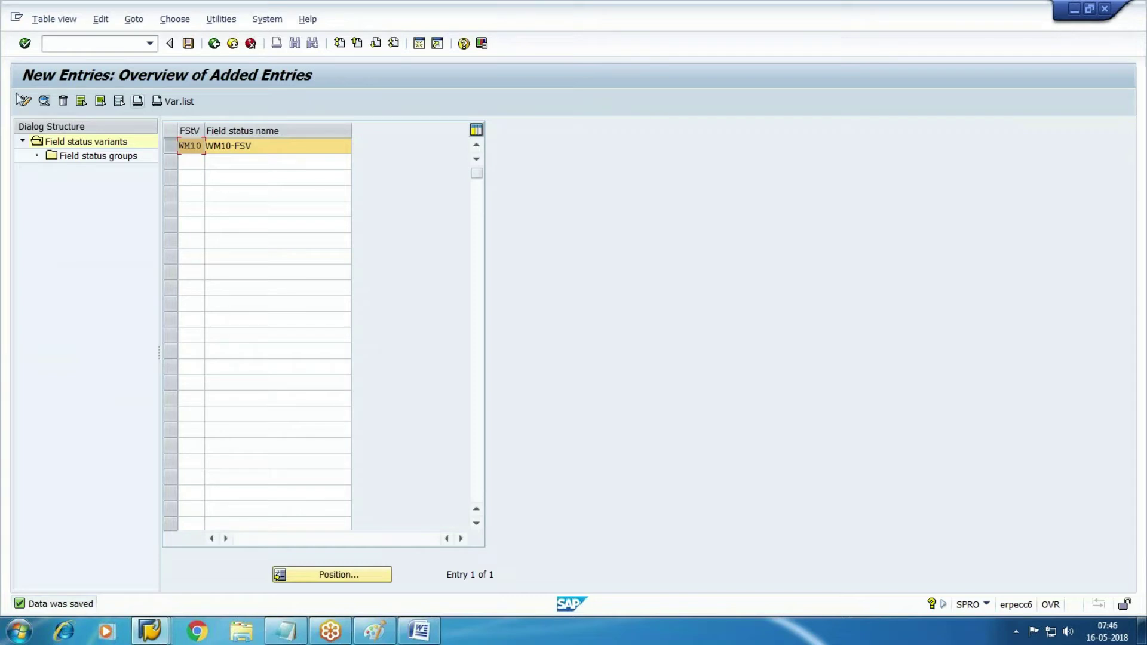
pyautogui.click(80, 158)
pyautogui.doubleClick(82, 158)
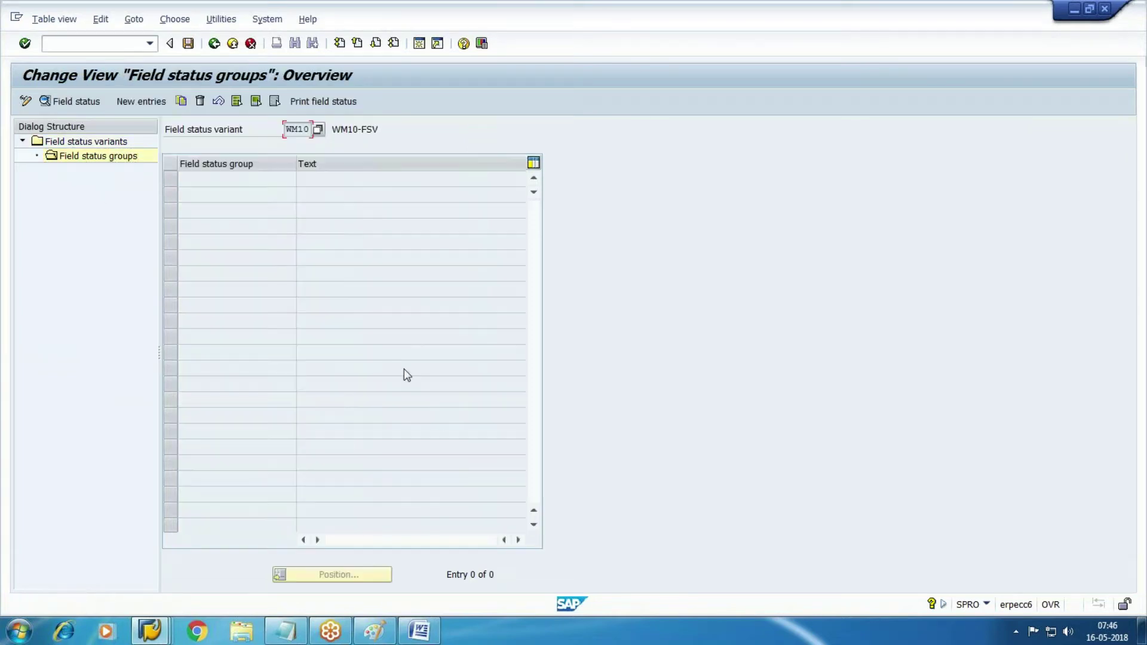
# - Add field status group Z004 'Costing Doc' and group Z005 with text Material Doc
pyautogui.click(141, 101)
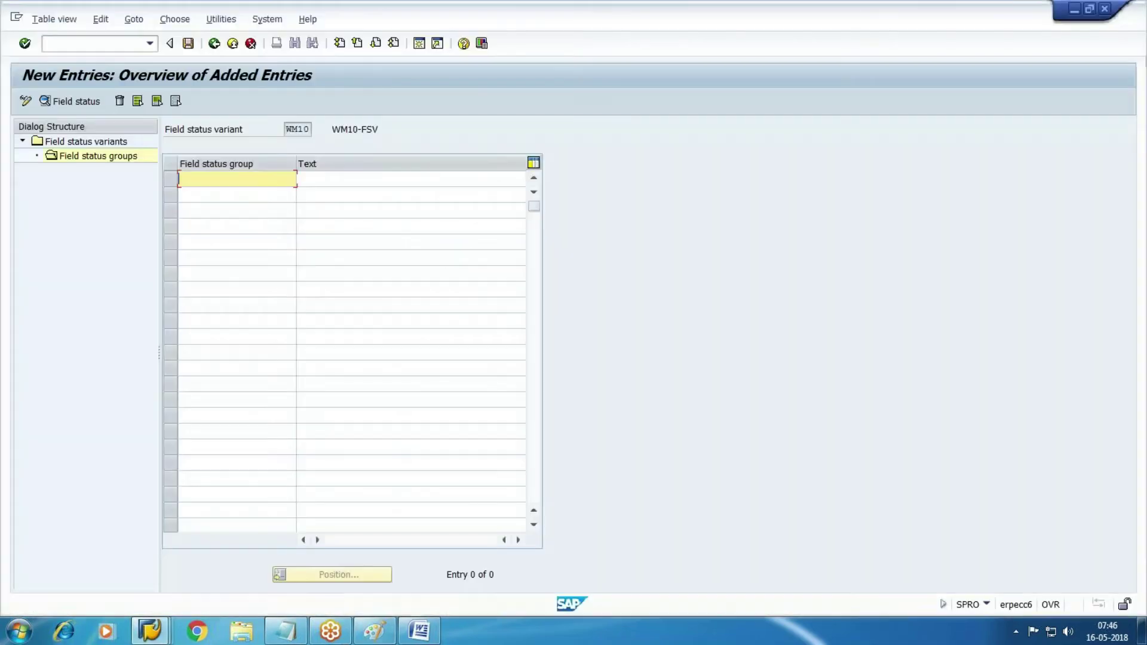
pyautogui.write('Z004')
pyautogui.press('Tab')
pyautogui.press('Tab')
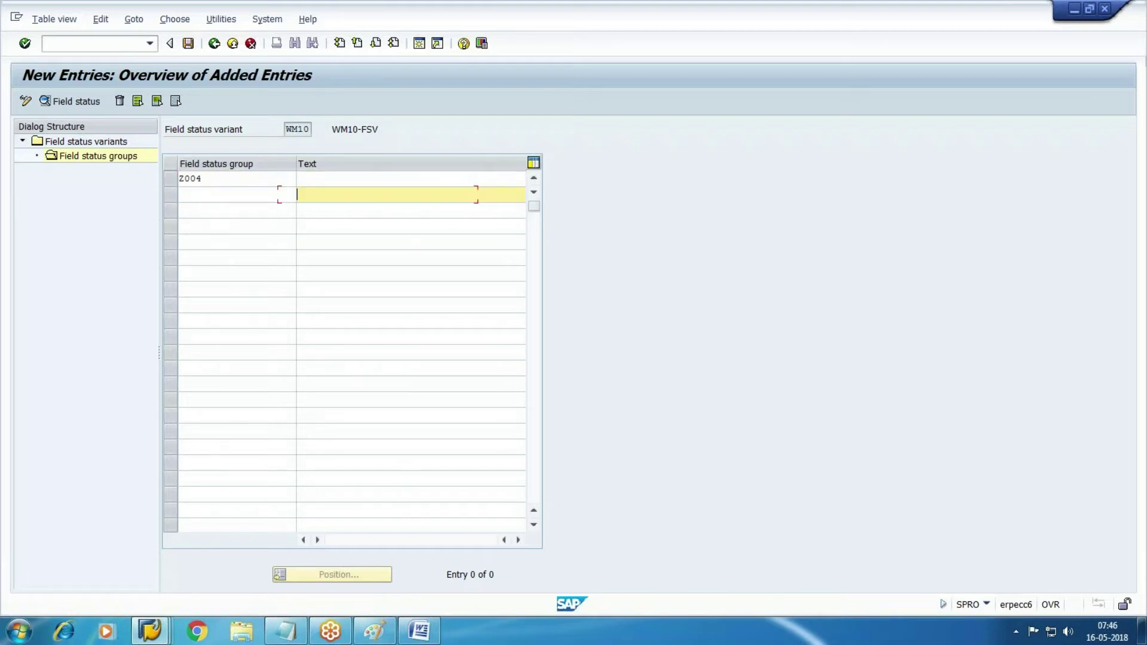
pyautogui.click(299, 178)
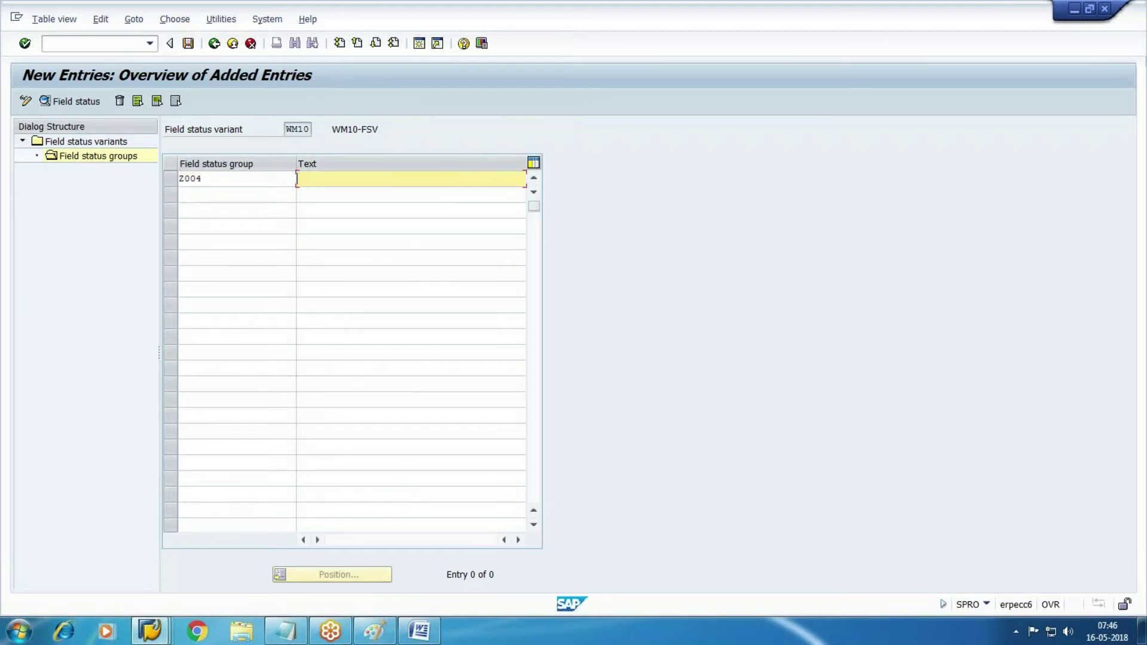
pyautogui.write('Cost')
pyautogui.press('Down')
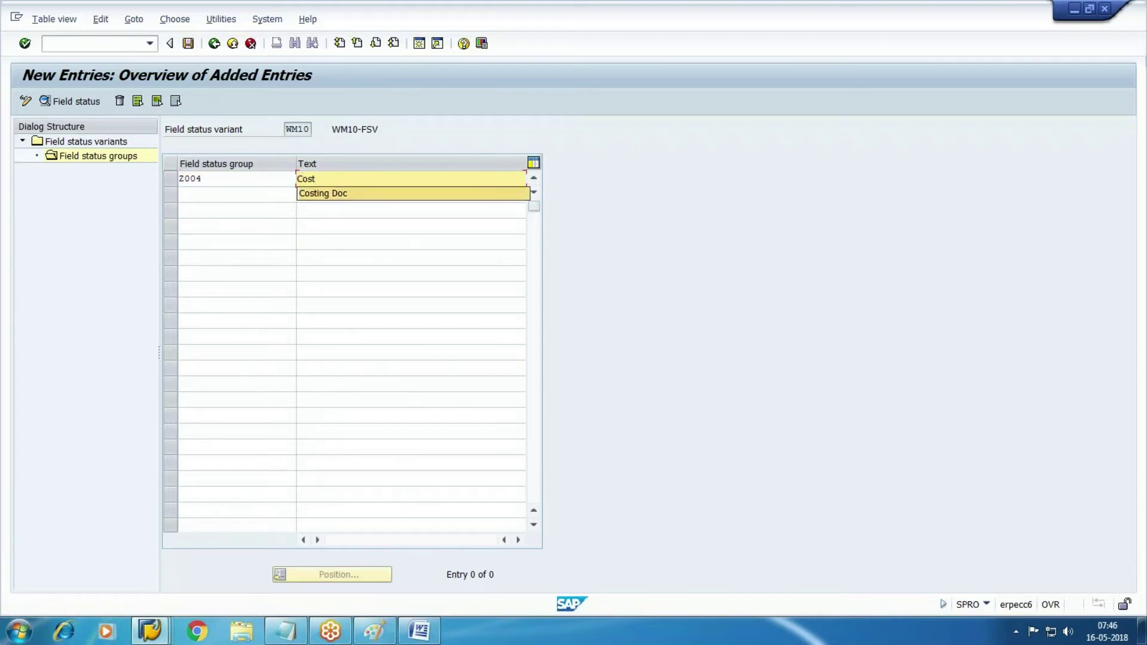
pyautogui.press('Return')
pyautogui.write('Z005')
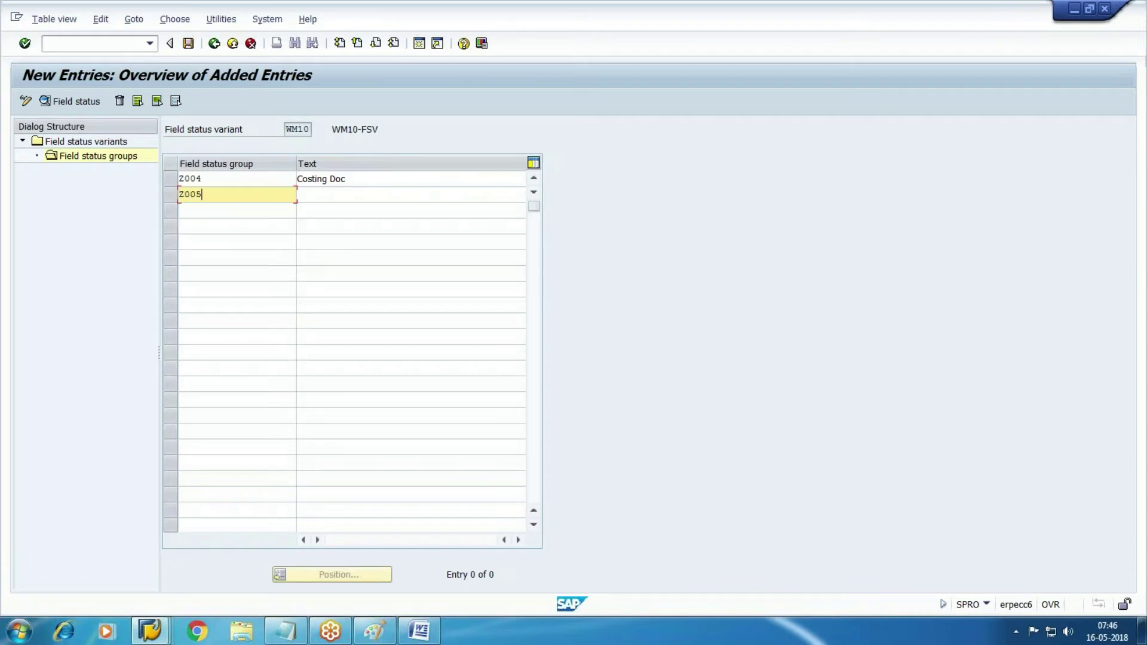
pyautogui.press('Tab')
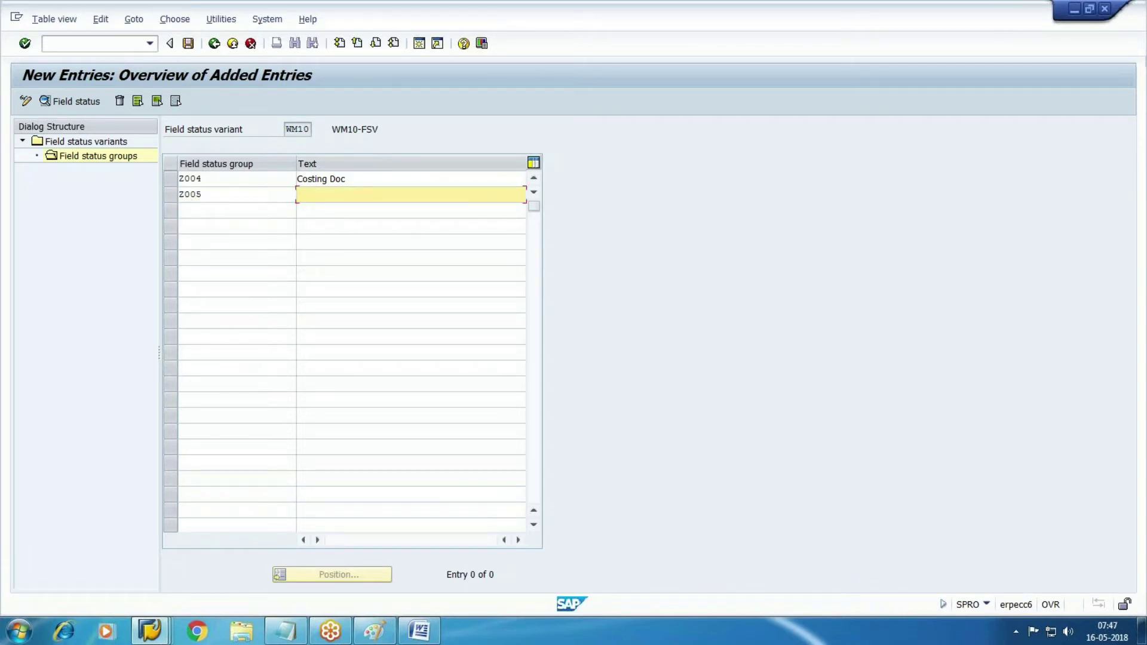
pyautogui.write('Mat')
pyautogui.press('Down')
pyautogui.press('Return')
# - Correct group Z005's text to 'Bank Payments'
pyautogui.write('Z009')
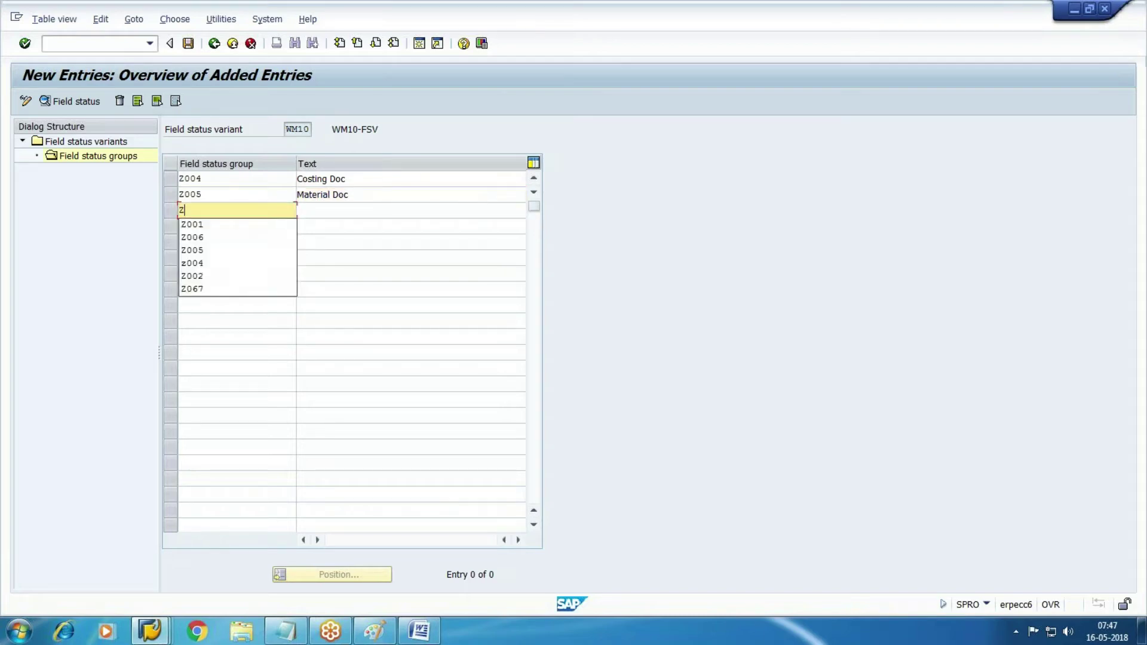
pyautogui.press('Tab')
pyautogui.hotkey('shift', 'Tab')
pyautogui.hotkey('shift', 'Tab')
pyautogui.press('Up')
pyautogui.press('Tab')
pyautogui.press('Tab')
pyautogui.press('BackSpace')
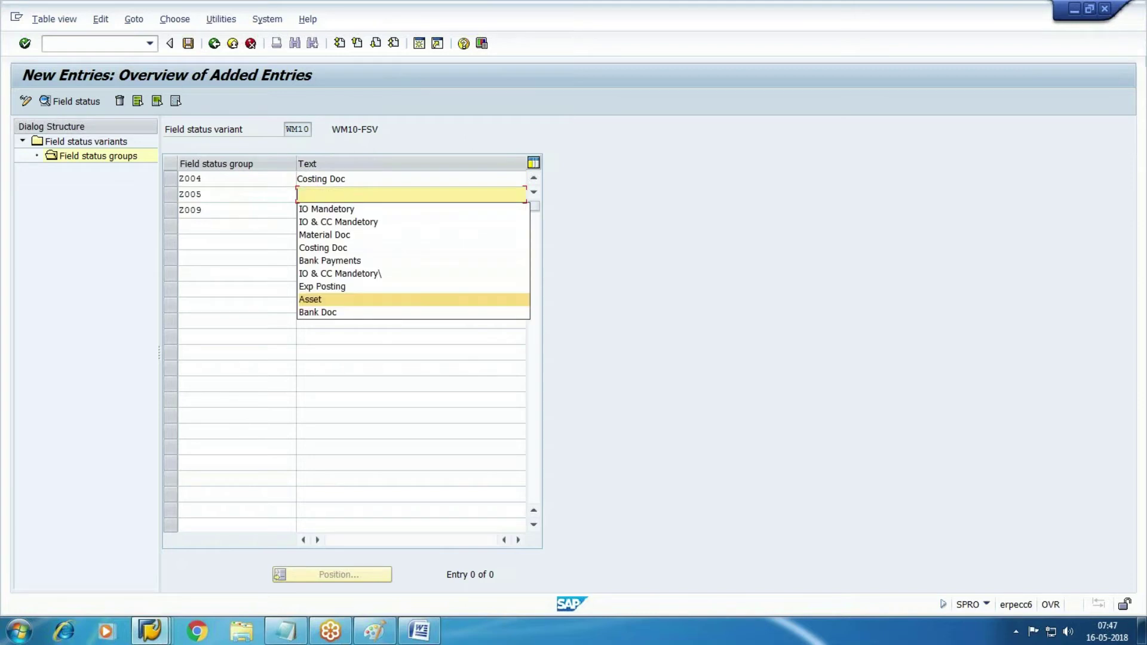
pyautogui.write('Bank')
pyautogui.press('Down')
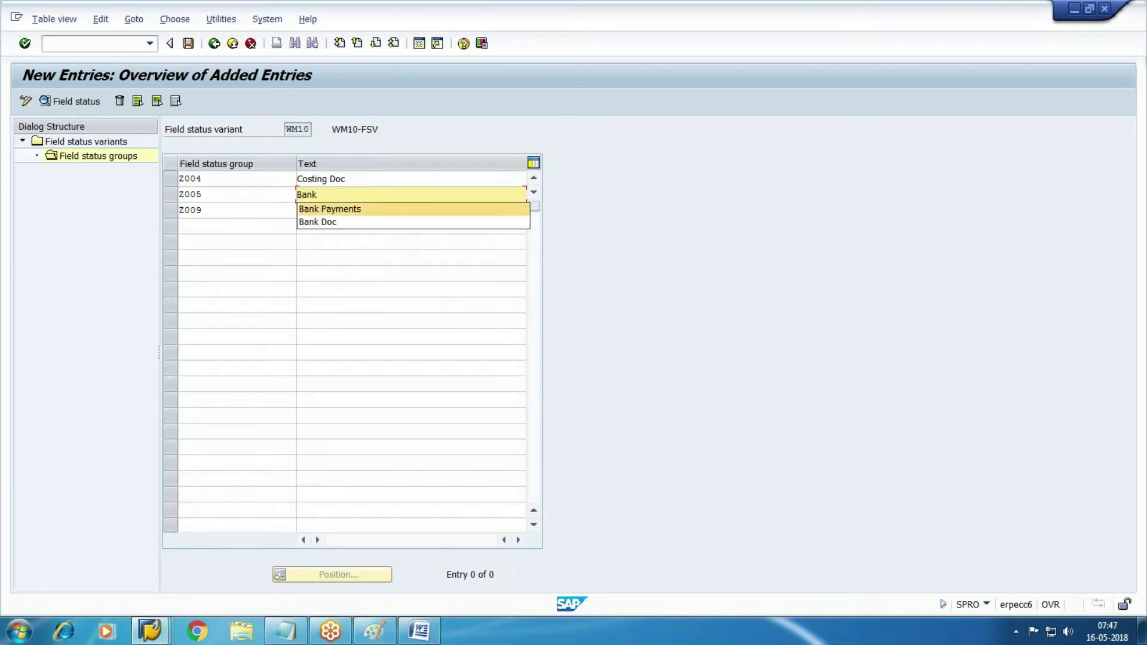
pyautogui.press('Tab')
# - Replace Z009 with group Z006 'Material Doc' and save the three field status groups
pyautogui.press('BackSpace')
pyautogui.write('Z')
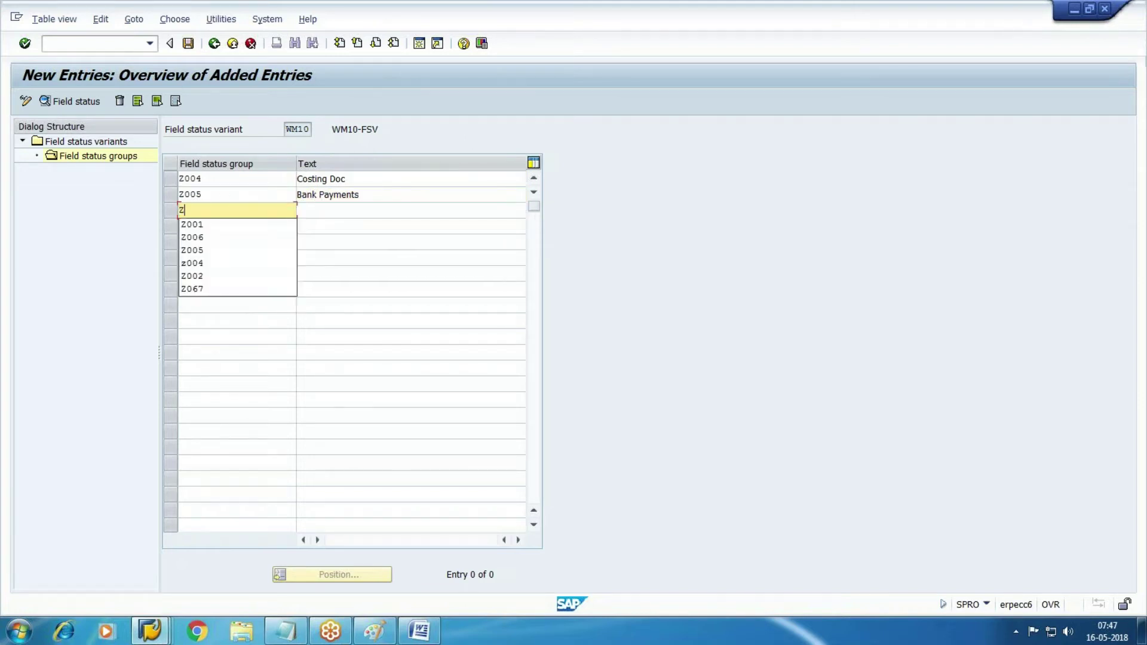
pyautogui.write('006')
pyautogui.press('Tab')
pyautogui.write('Ma')
pyautogui.press('Down')
pyautogui.press('Return')
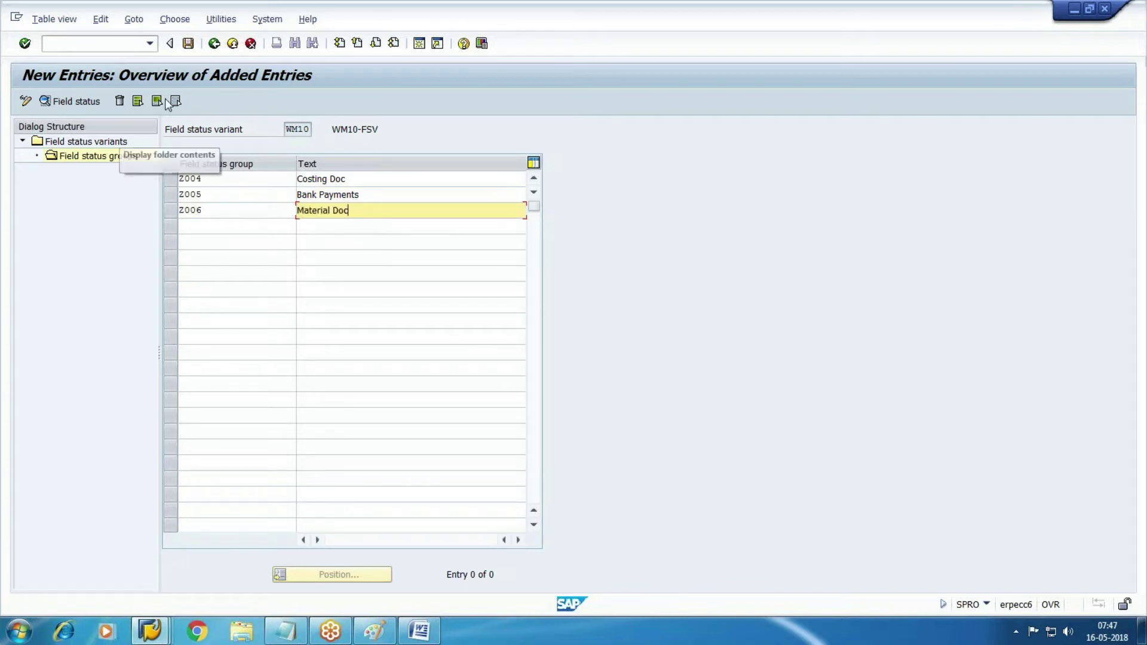
pyautogui.click(189, 45)
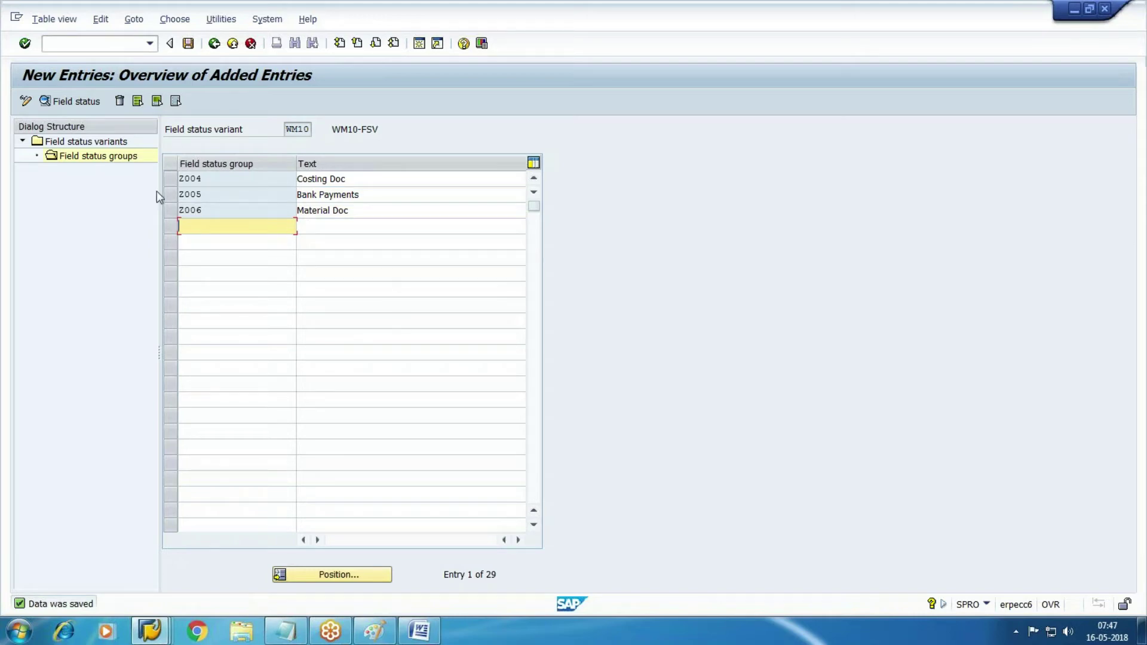
pyautogui.click(171, 178)
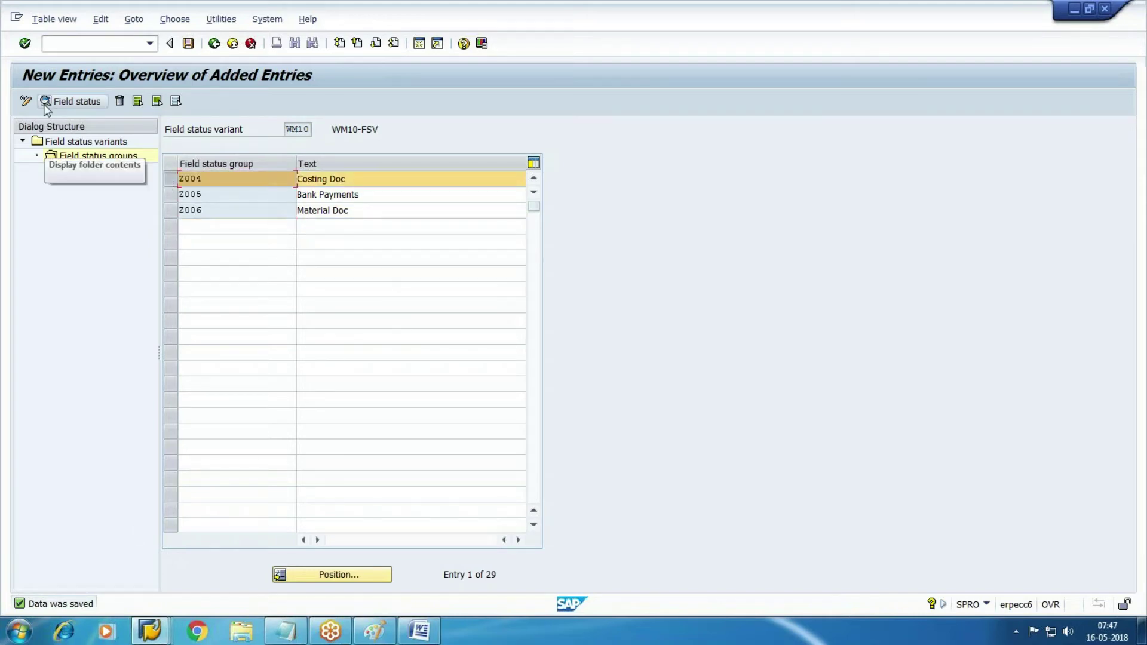
# - View Z004's additional account assignments, where Cost center is required, then return to Paint
pyautogui.press('F2')
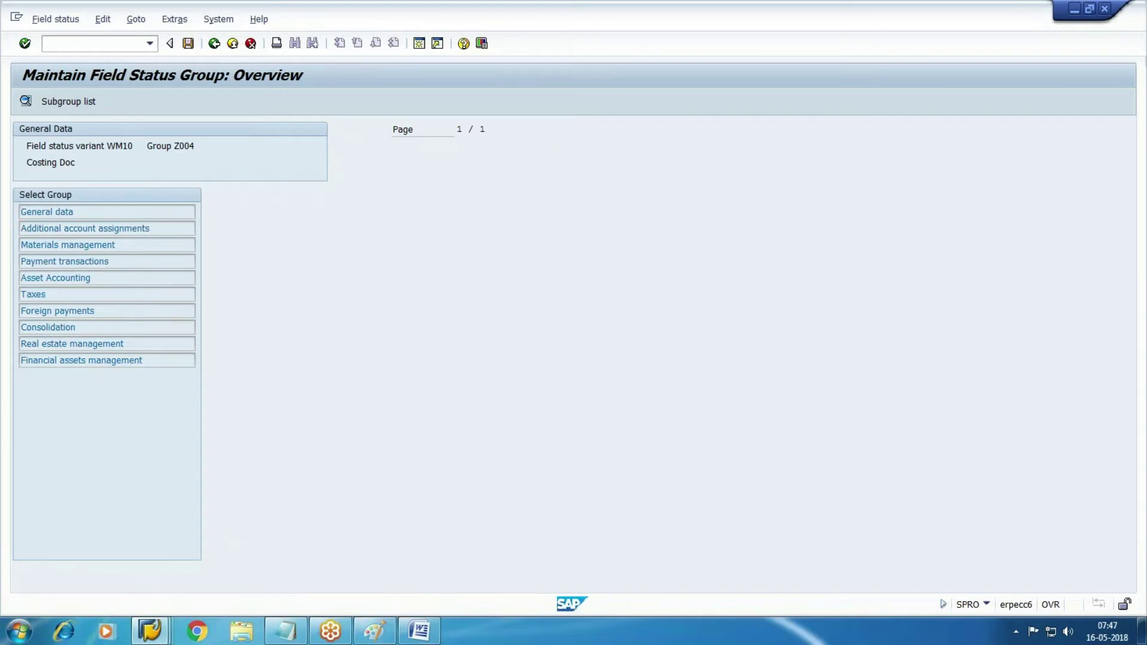
pyautogui.press('F2')
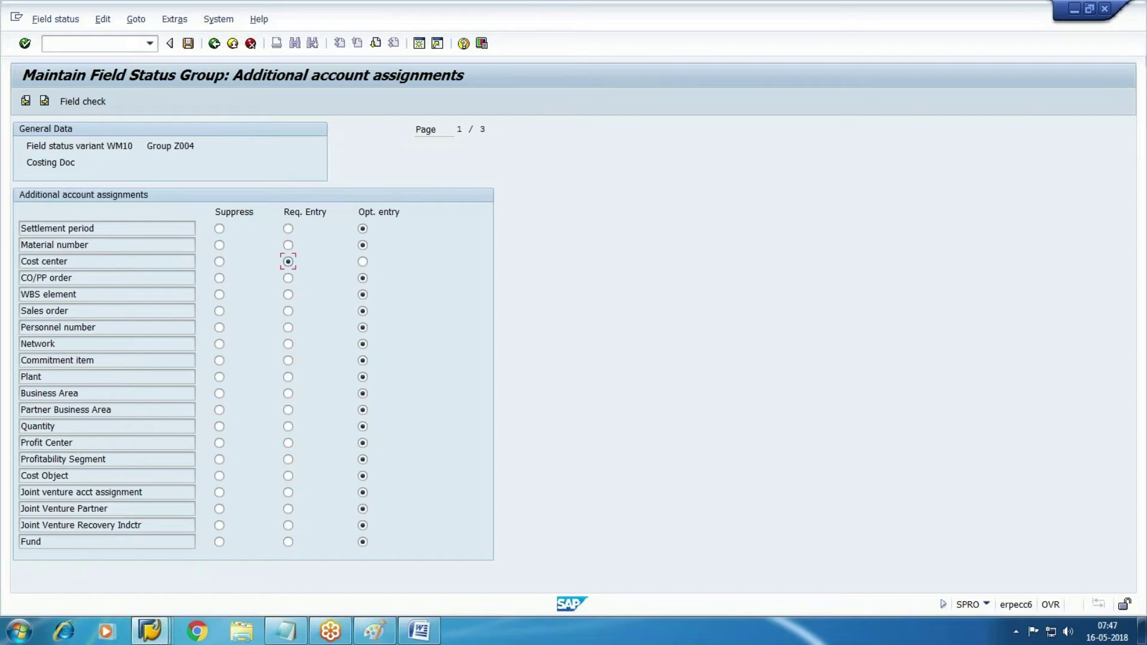
pyautogui.click(375, 631)
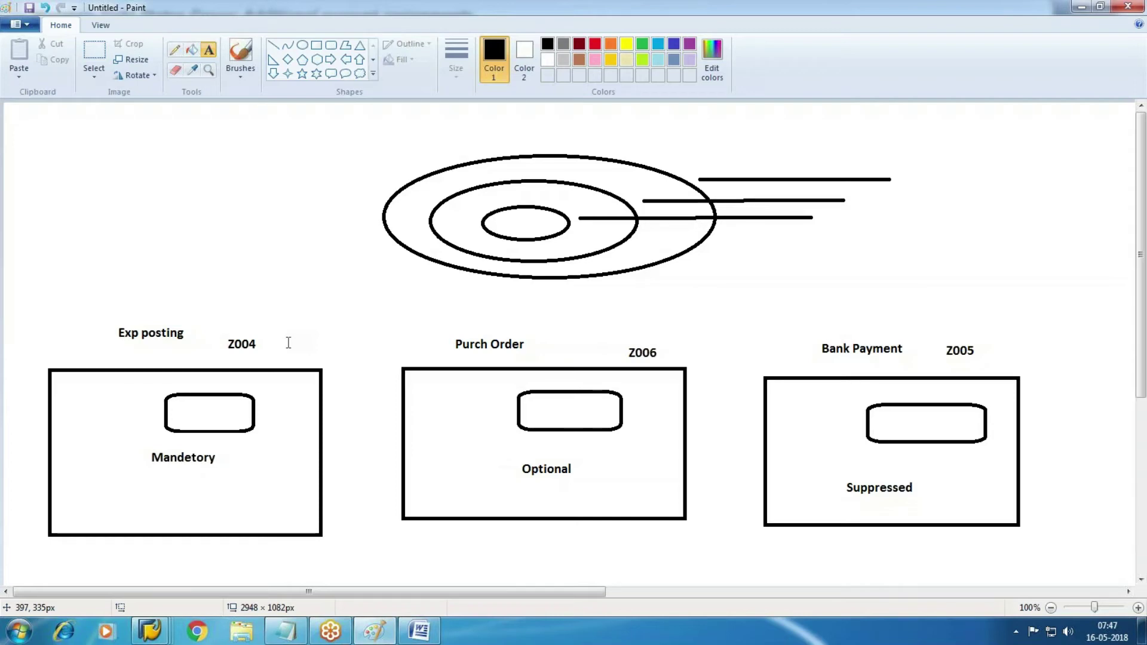
# - In a new Paint canvas, draw a large rectangle labelled WM10
pyautogui.click(3, 634)
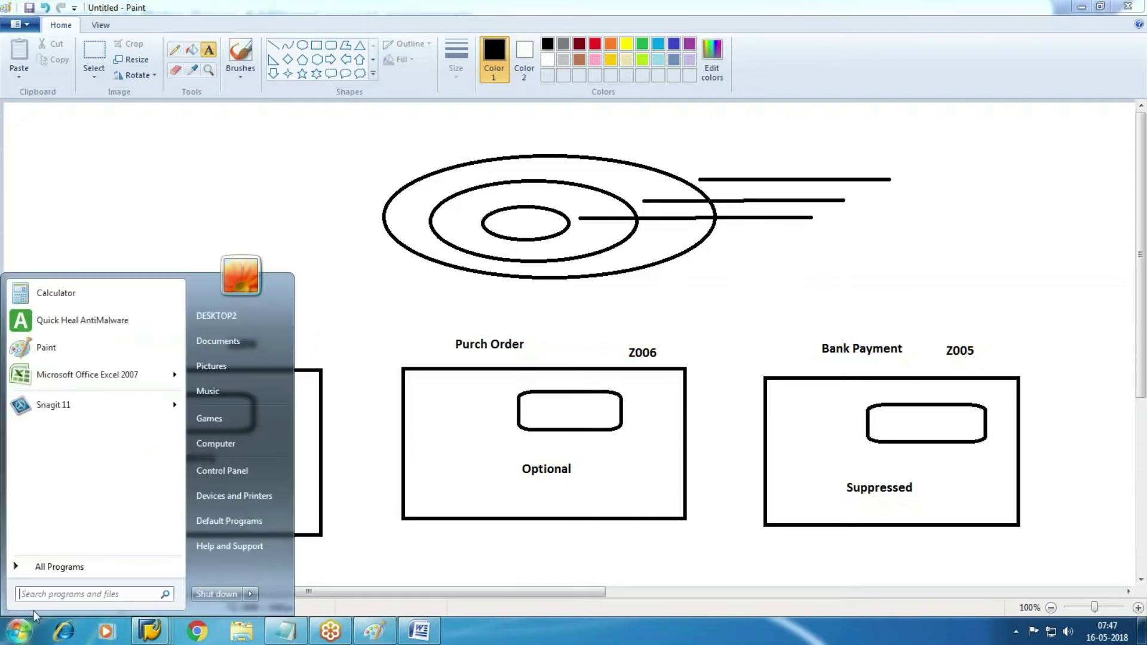
pyautogui.click(45, 274)
pyautogui.click(316, 45)
pyautogui.moveTo(66, 235); pyautogui.dragTo(384, 343)
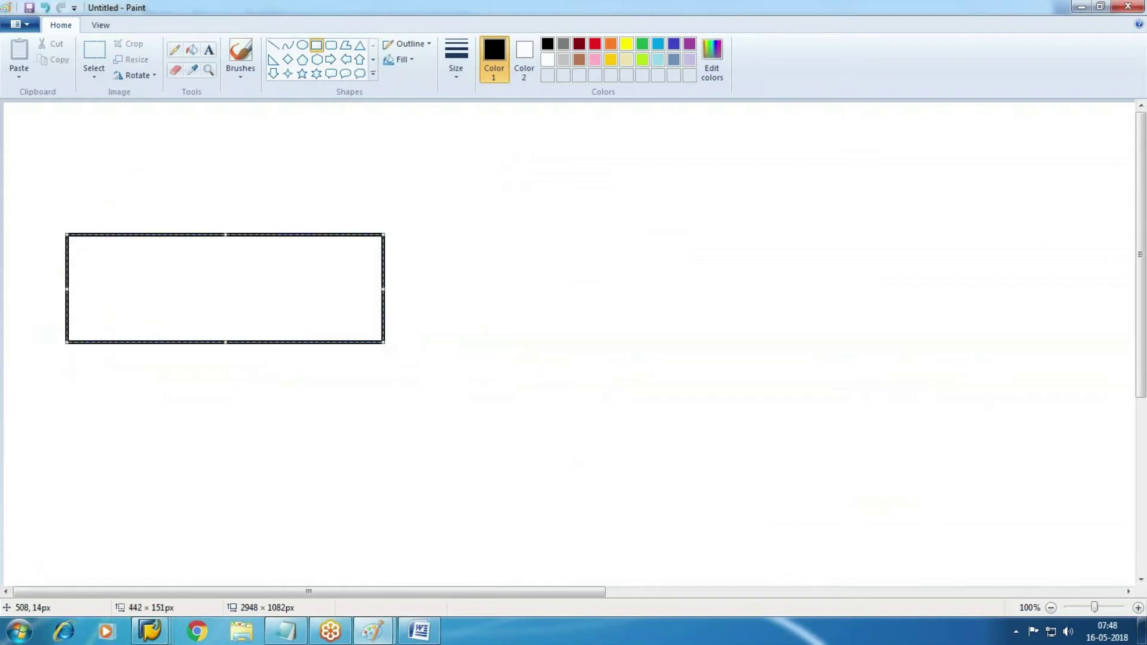
pyautogui.click(208, 49)
pyautogui.moveTo(148, 209); pyautogui.dragTo(245, 225)
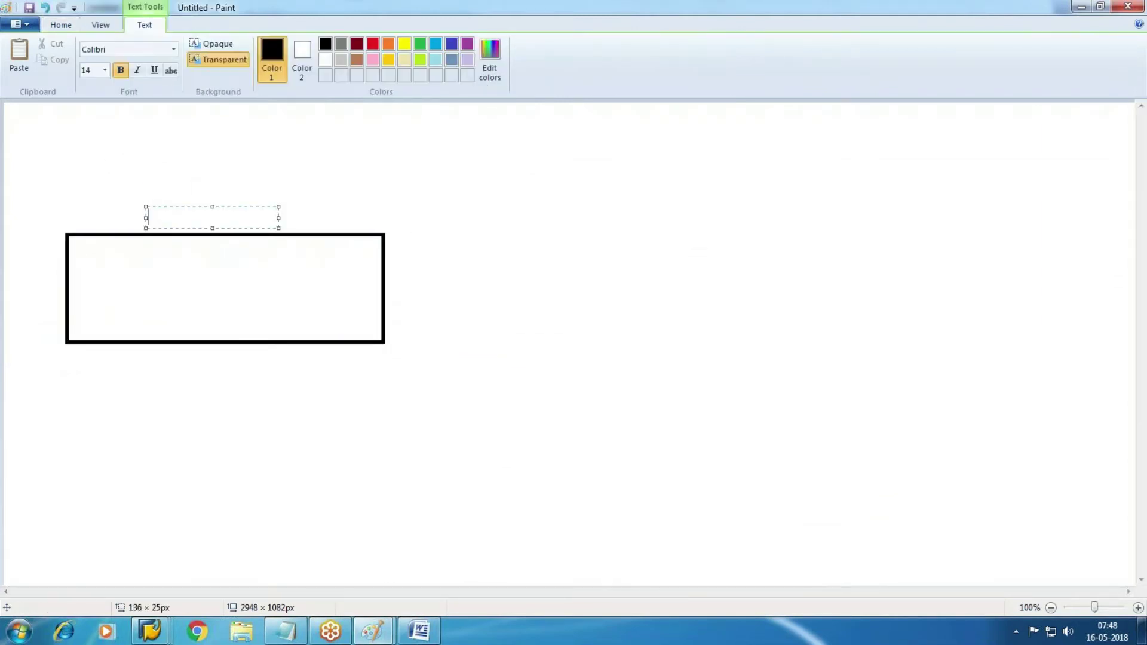
pyautogui.write('WM10')
pyautogui.click(587, 281)
# - Draw a rounded rectangle inside the WM10 box labelled Z004
pyautogui.click(330, 45)
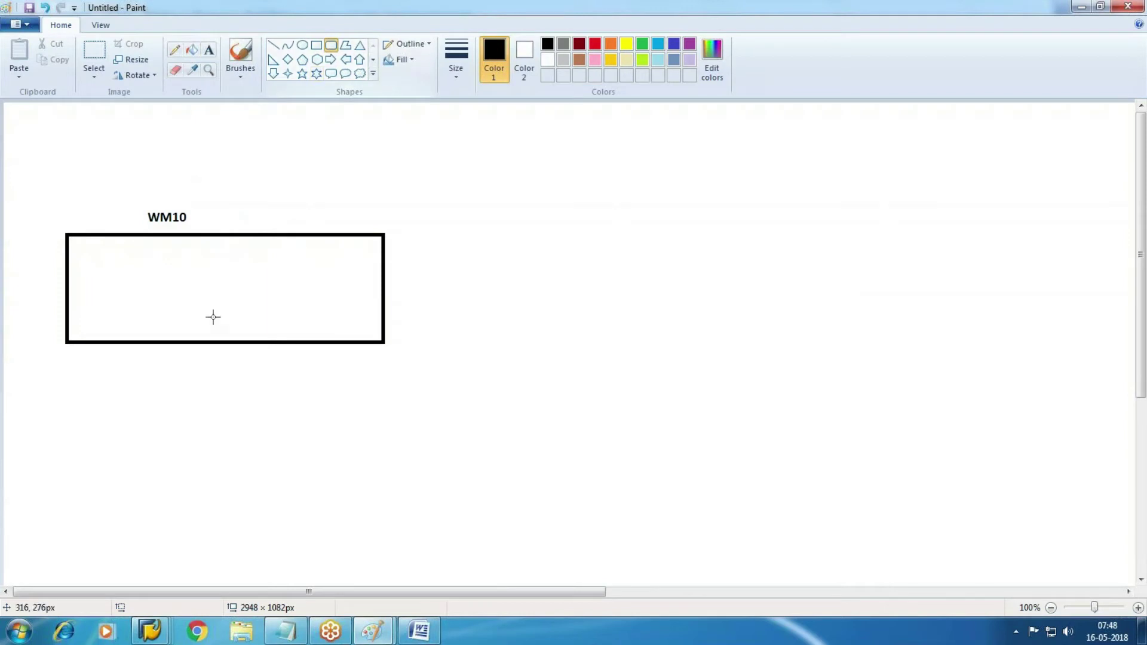
pyautogui.moveTo(162, 271); pyautogui.dragTo(265, 306)
pyautogui.click(209, 51)
pyautogui.moveTo(184, 247); pyautogui.dragTo(285, 263)
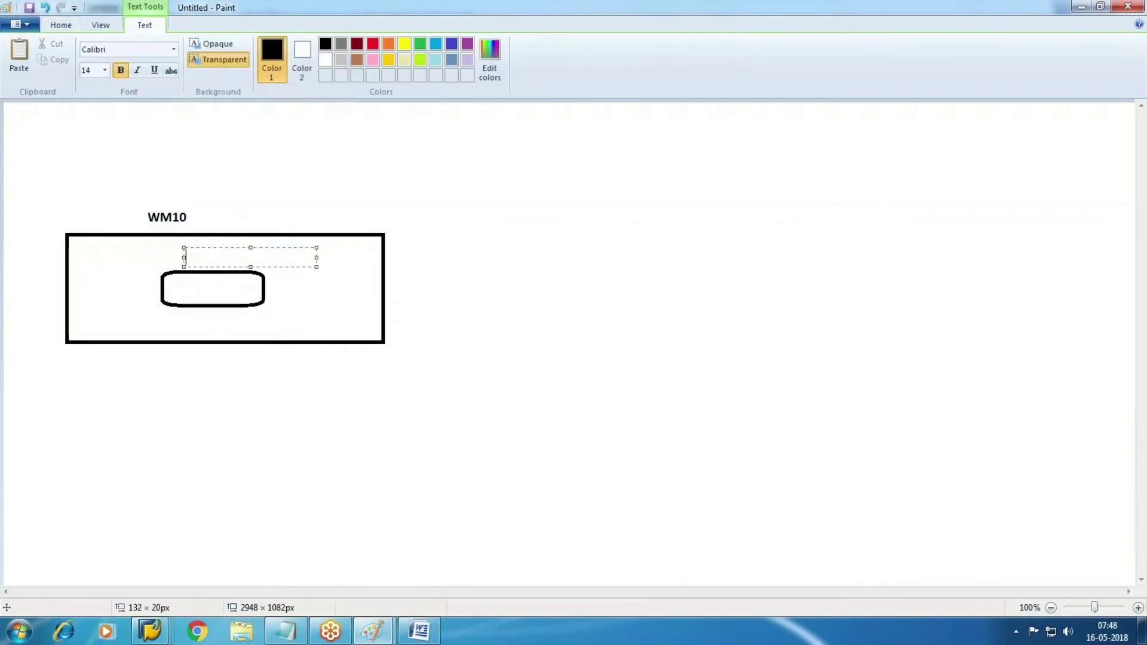
pyautogui.write('Z')
pyautogui.press('BackSpace')
pyautogui.write('Z004')
pyautogui.click(466, 326)
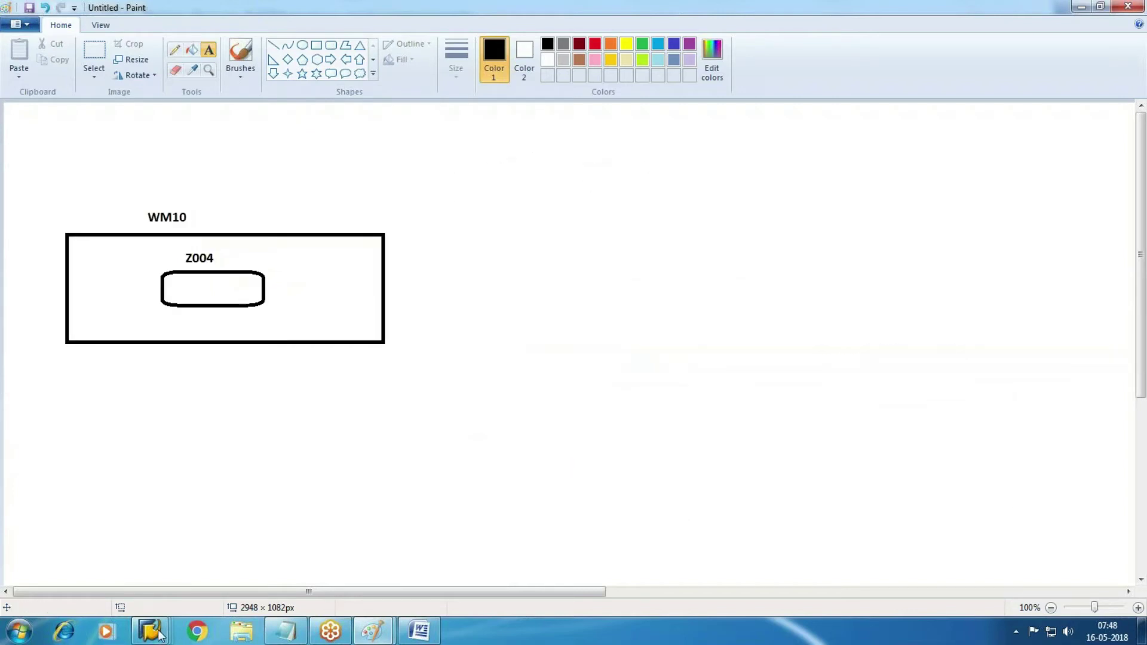
# - Write 'Req' inside the Z004 rounded rectangle
pyautogui.moveTo(150, 631)
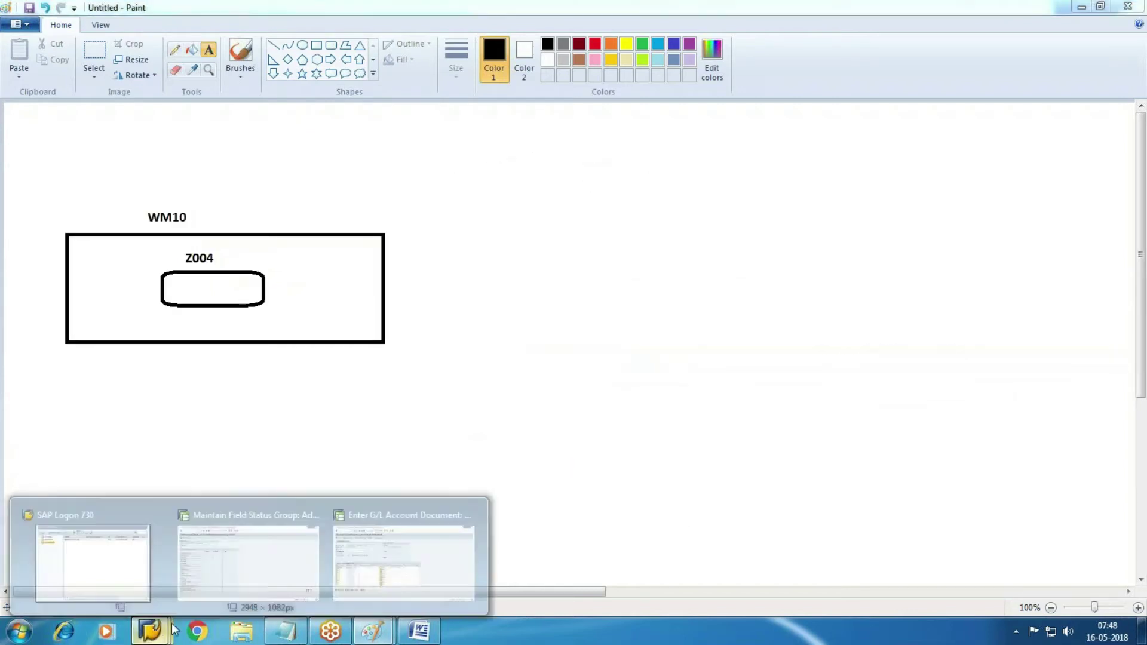
pyautogui.click(293, 510)
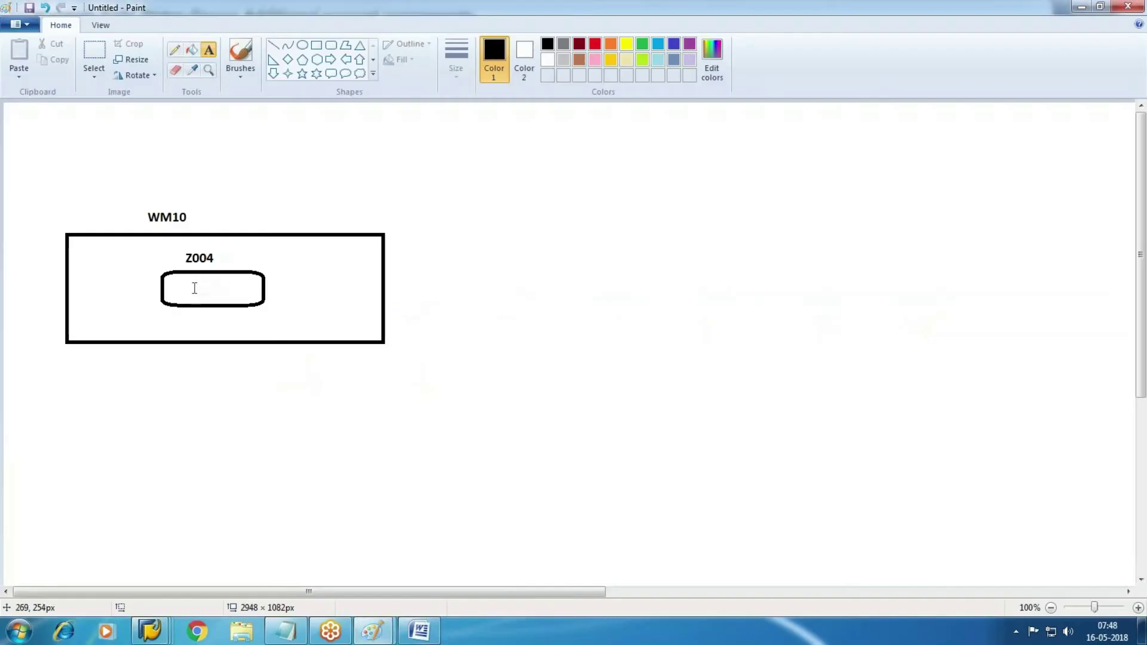
pyautogui.moveTo(178, 282); pyautogui.dragTo(240, 294)
pyautogui.write('Req')
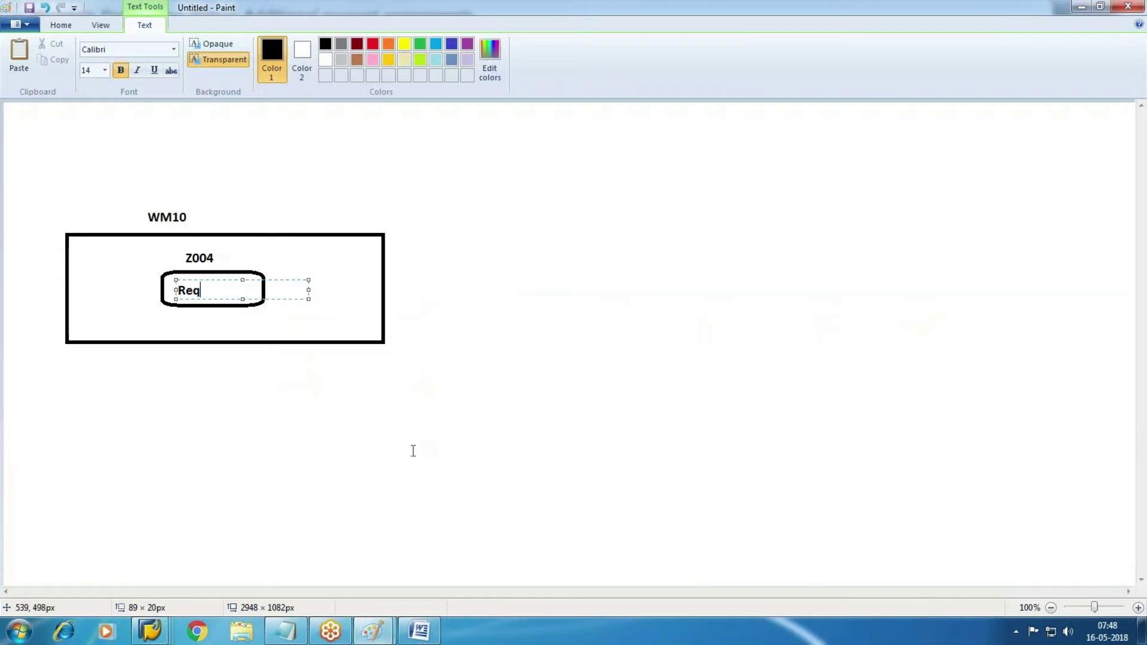
pyautogui.click(412, 450)
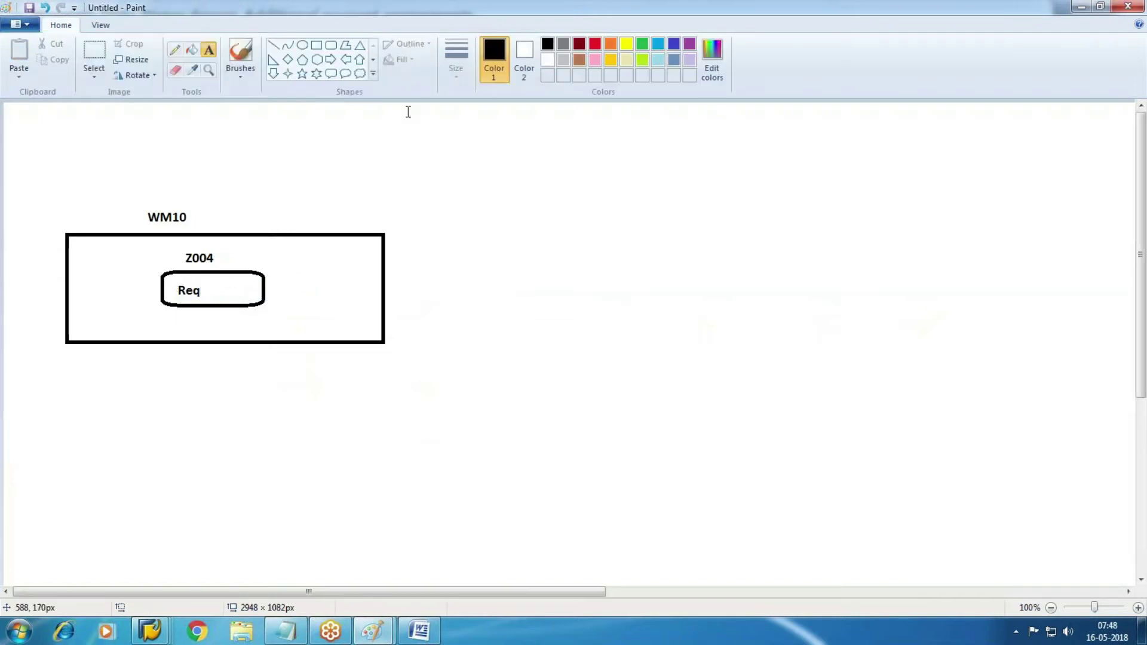
# - Draw a right arrow from the WM10 box to a new rectangle labelled GL Master
pyautogui.click(330, 59)
pyautogui.moveTo(399, 251); pyautogui.dragTo(472, 320)
pyautogui.click(316, 45)
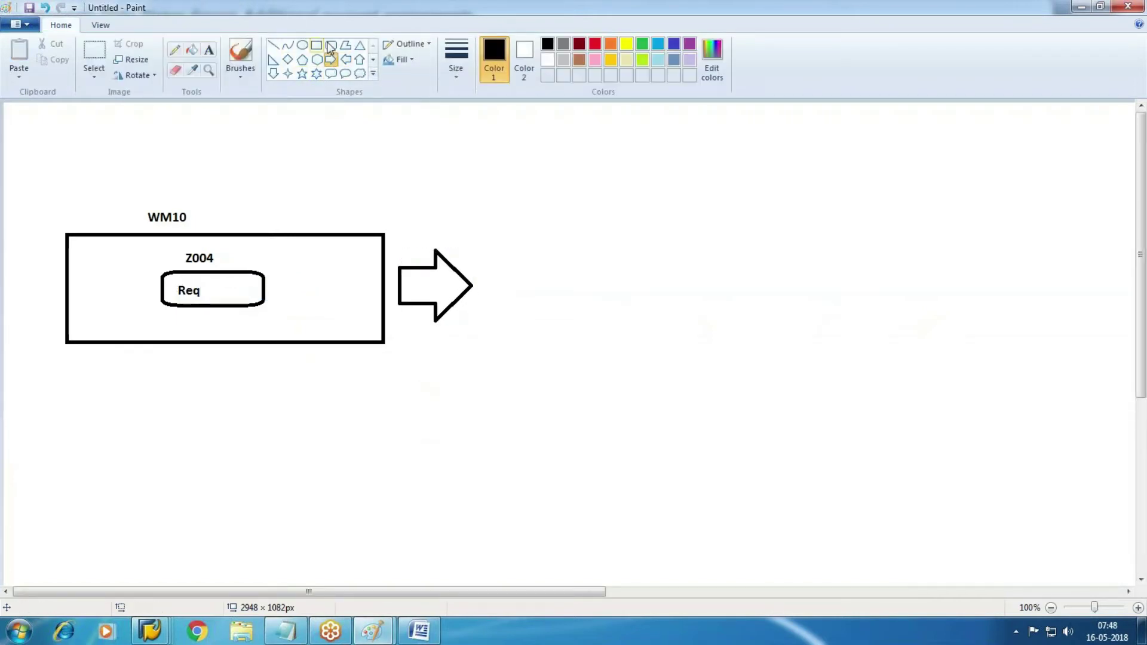
pyautogui.moveTo(500, 249); pyautogui.dragTo(638, 323)
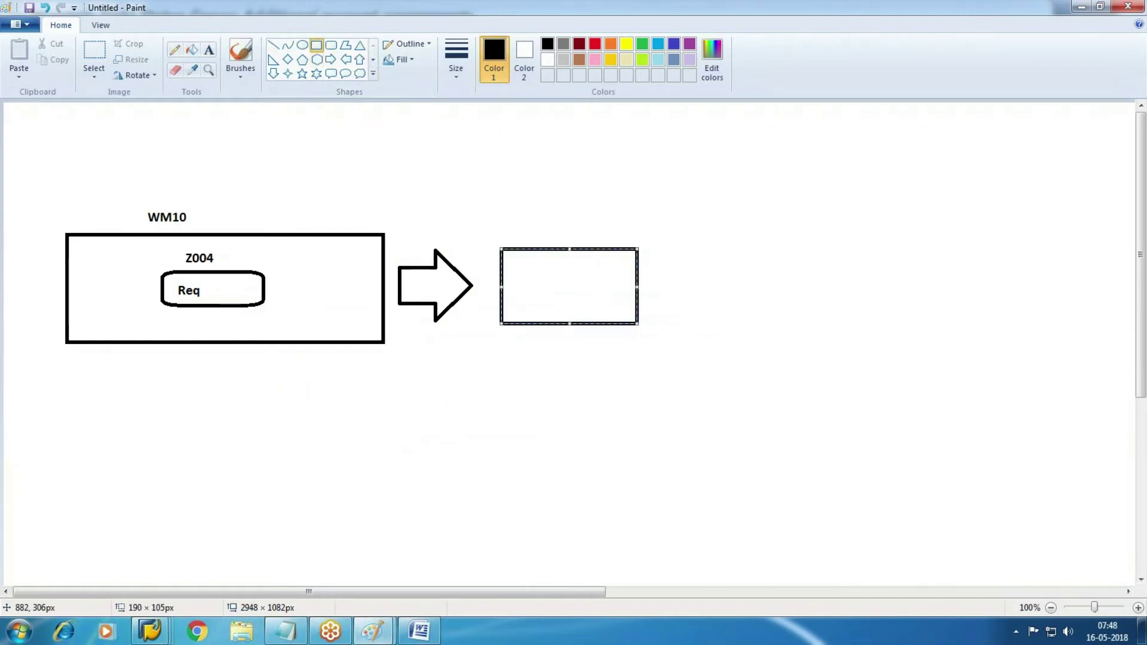
pyautogui.click(209, 49)
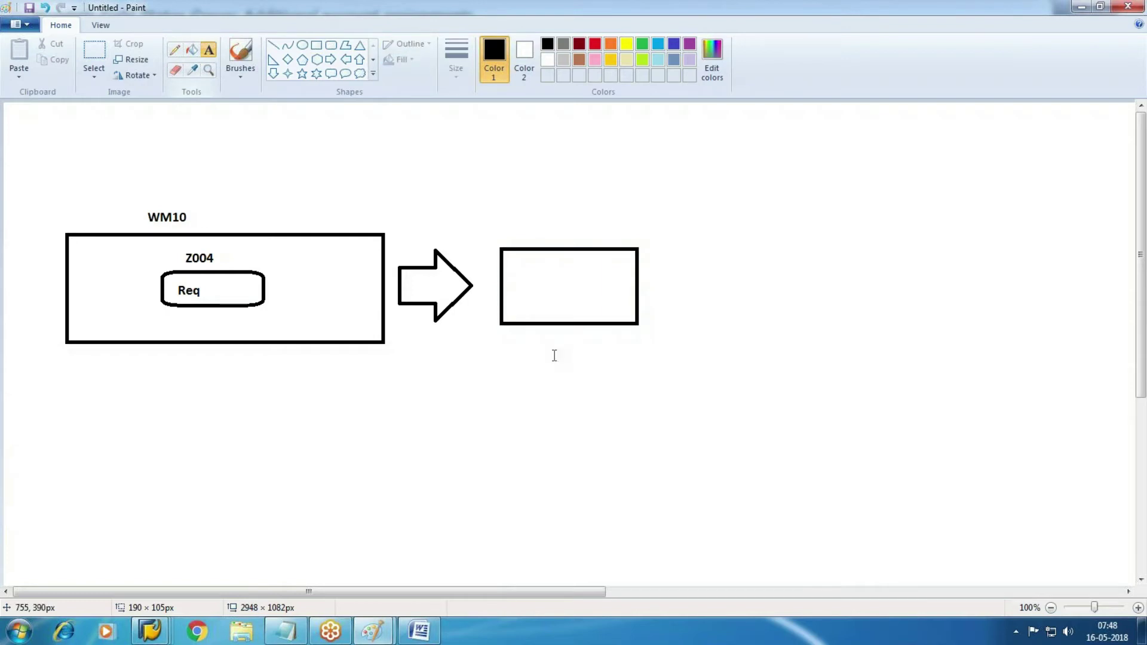
pyautogui.moveTo(506, 252); pyautogui.dragTo(639, 315)
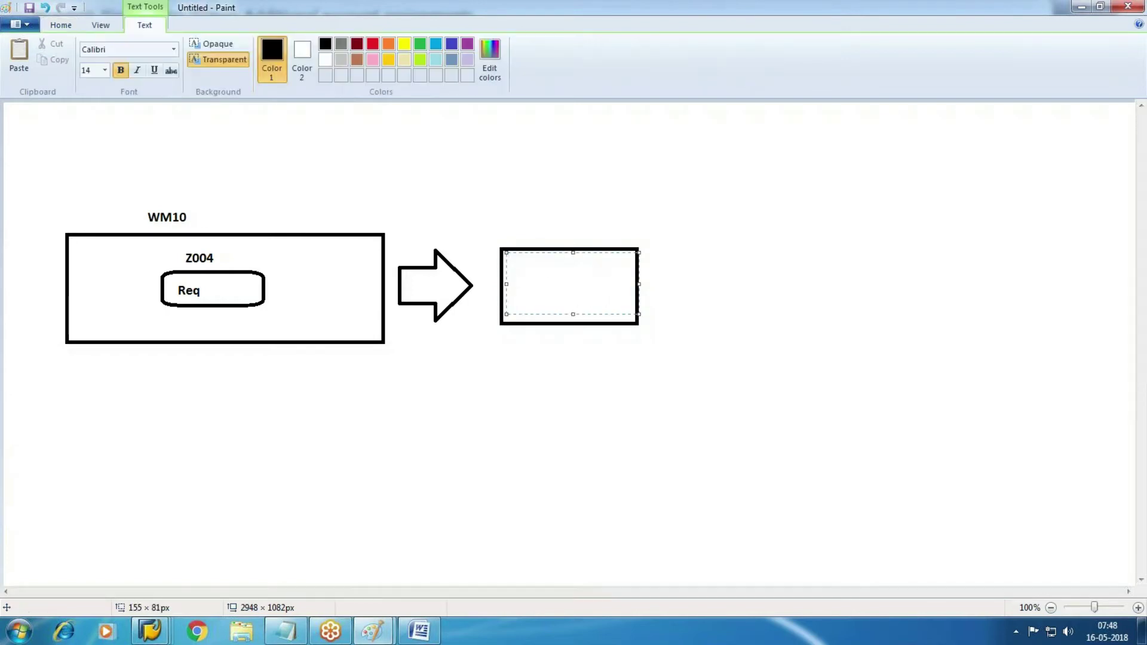
pyautogui.write('GL Master')
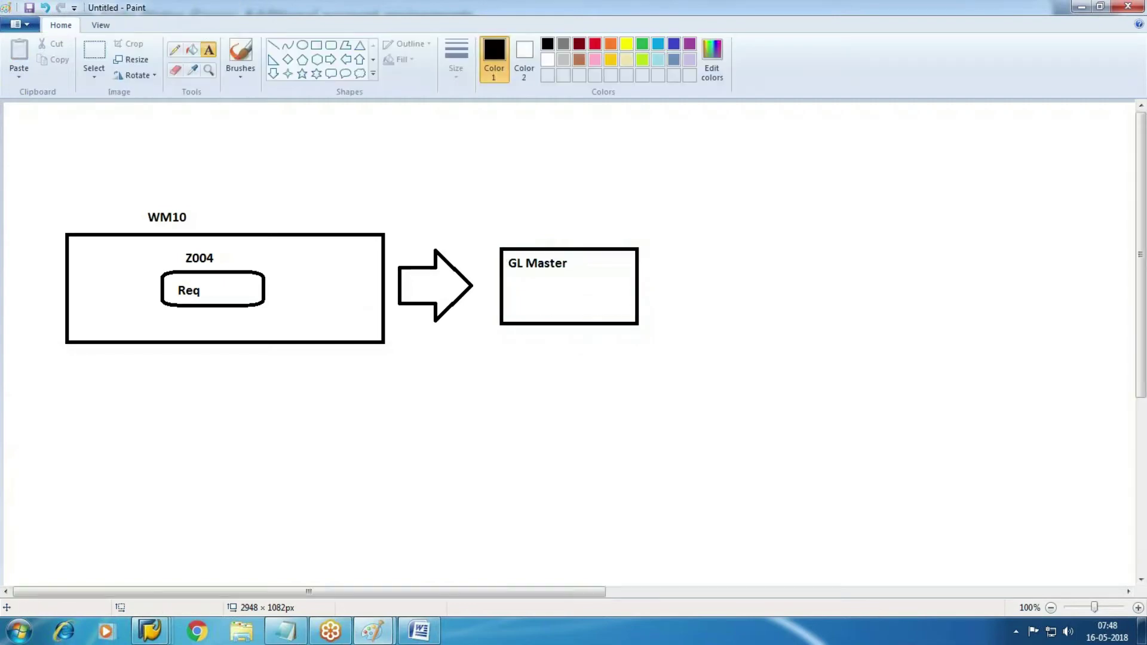
# - Draw four lines fanning out from the GL Master box and label it 1000
pyautogui.click(273, 45)
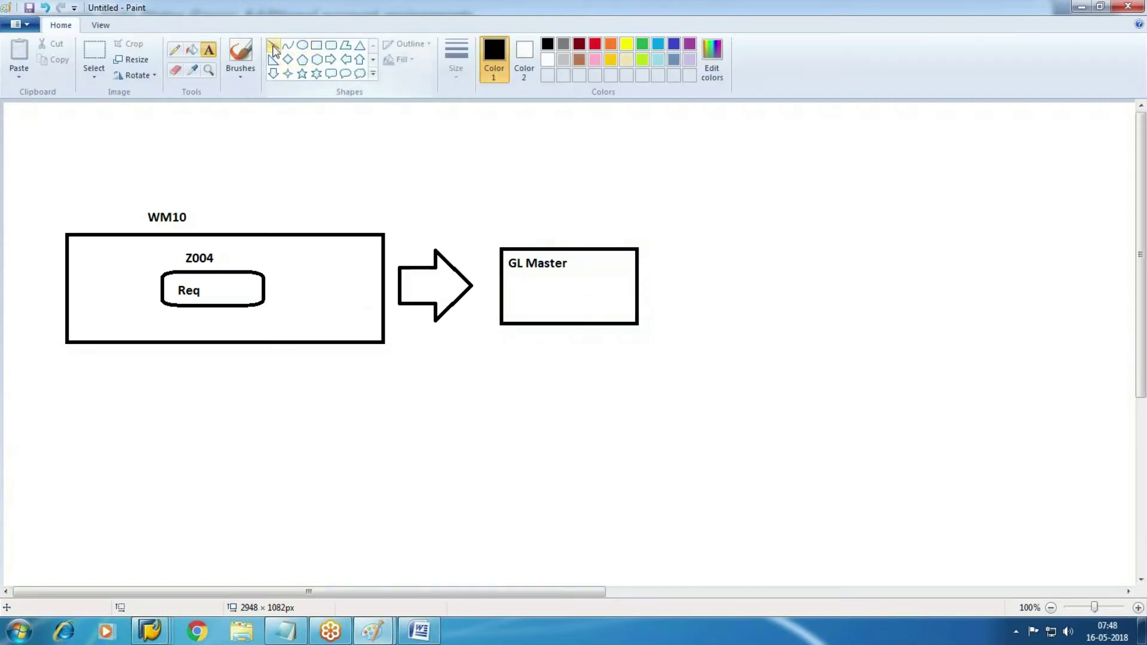
pyautogui.moveTo(678, 268); pyautogui.dragTo(792, 175)
pyautogui.moveTo(640, 282); pyautogui.dragTo(886, 405)
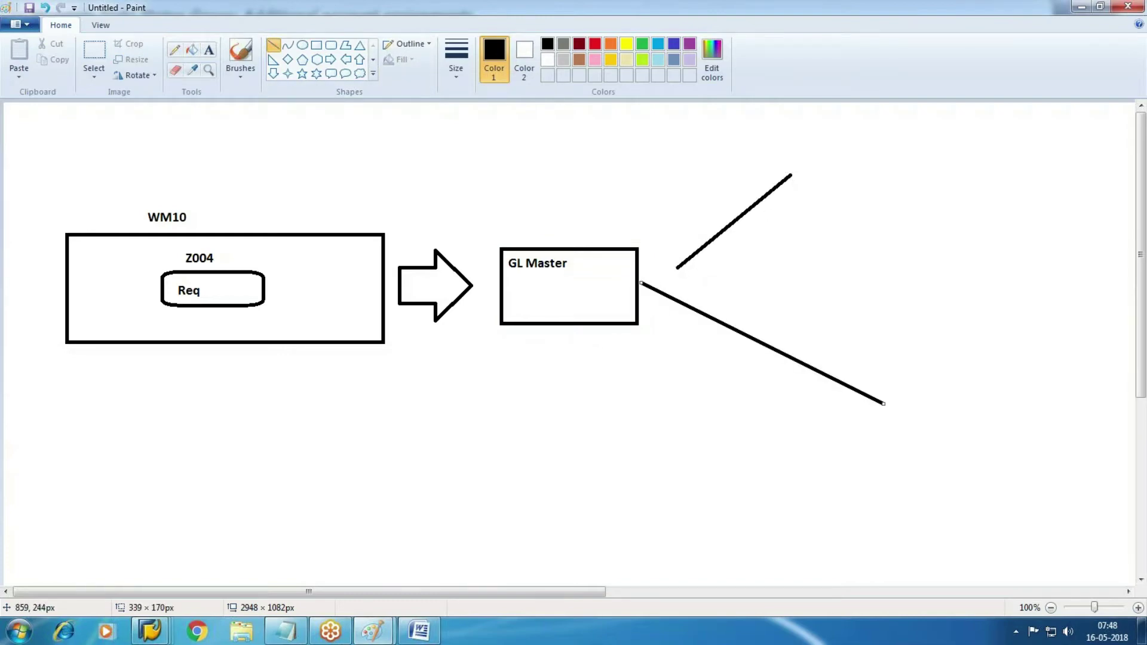
pyautogui.moveTo(619, 277); pyautogui.dragTo(972, 308)
pyautogui.moveTo(639, 304); pyautogui.dragTo(775, 521)
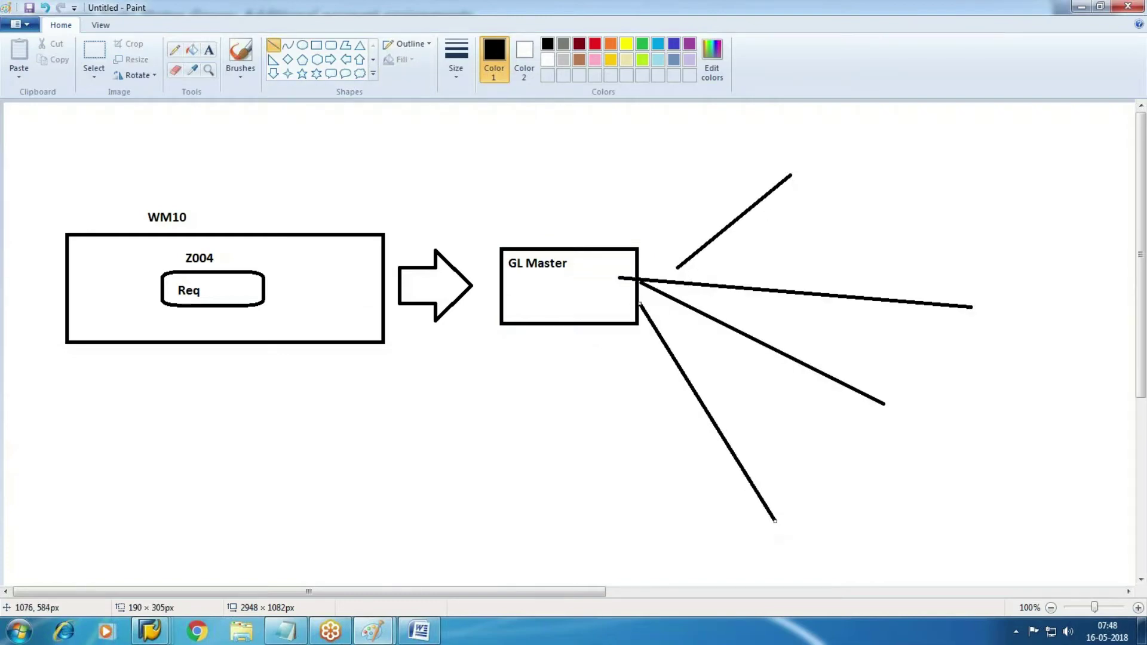
pyautogui.click(209, 51)
pyautogui.moveTo(515, 277); pyautogui.dragTo(645, 306)
pyautogui.write('1000')
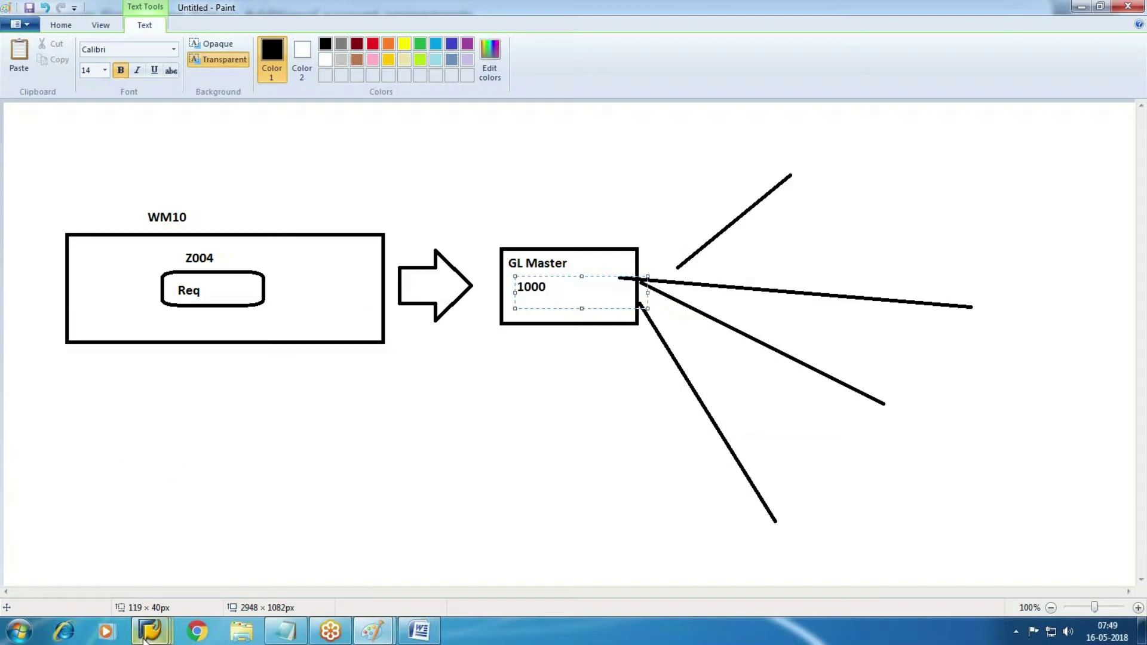
# - Back in SAP, open group Z005 Bank Payments' additional account assignment statuses
pyautogui.moveTo(150, 631)
pyautogui.click(279, 562)
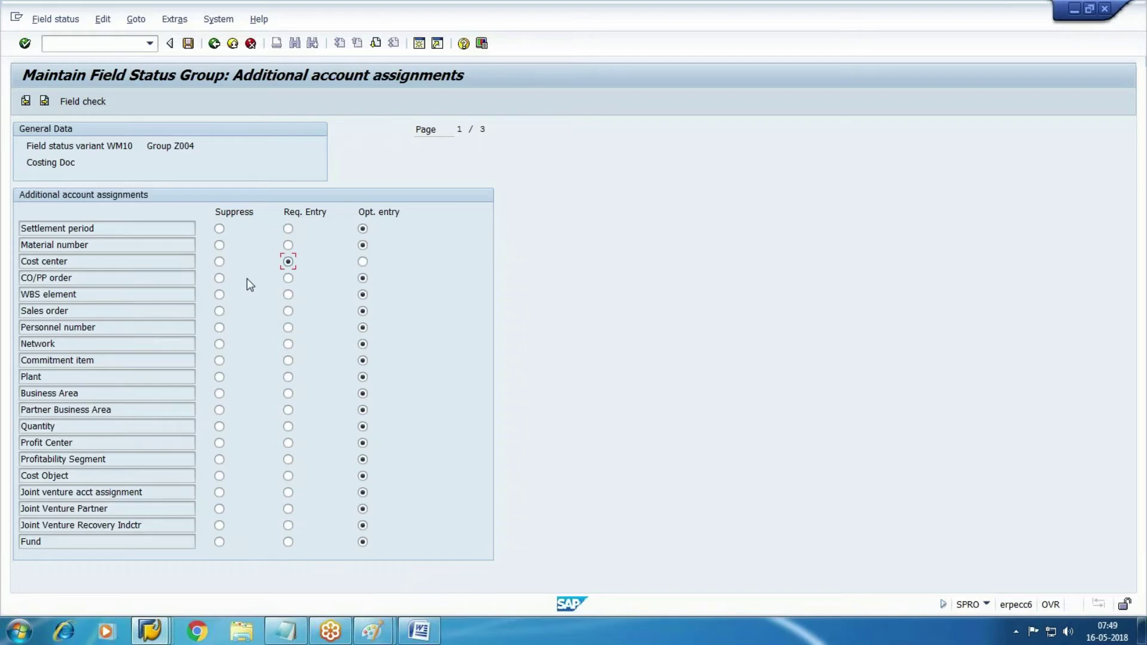
pyautogui.click(188, 43)
pyautogui.click(174, 196)
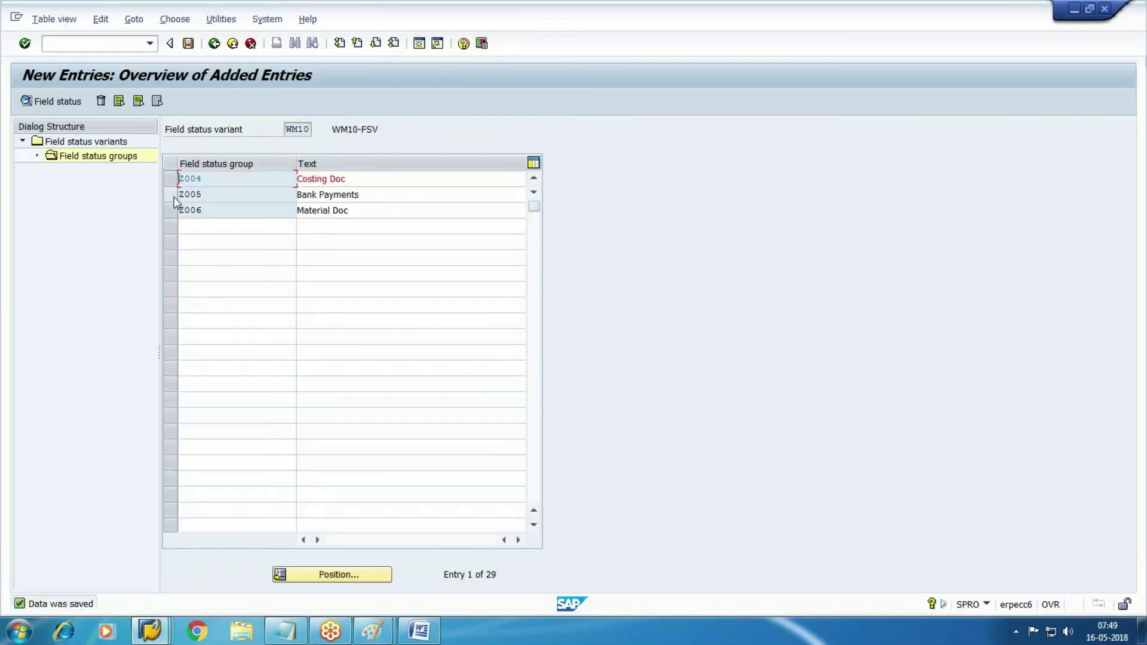
pyautogui.click(31, 103)
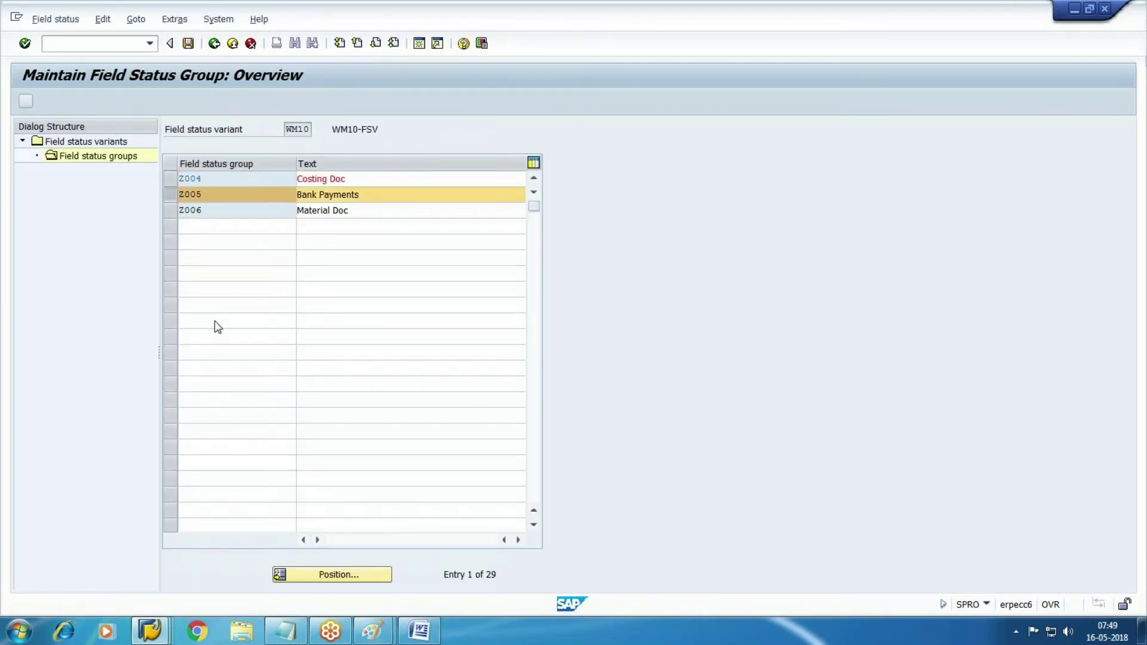
pyautogui.click(64, 230)
pyautogui.doubleClick(64, 230)
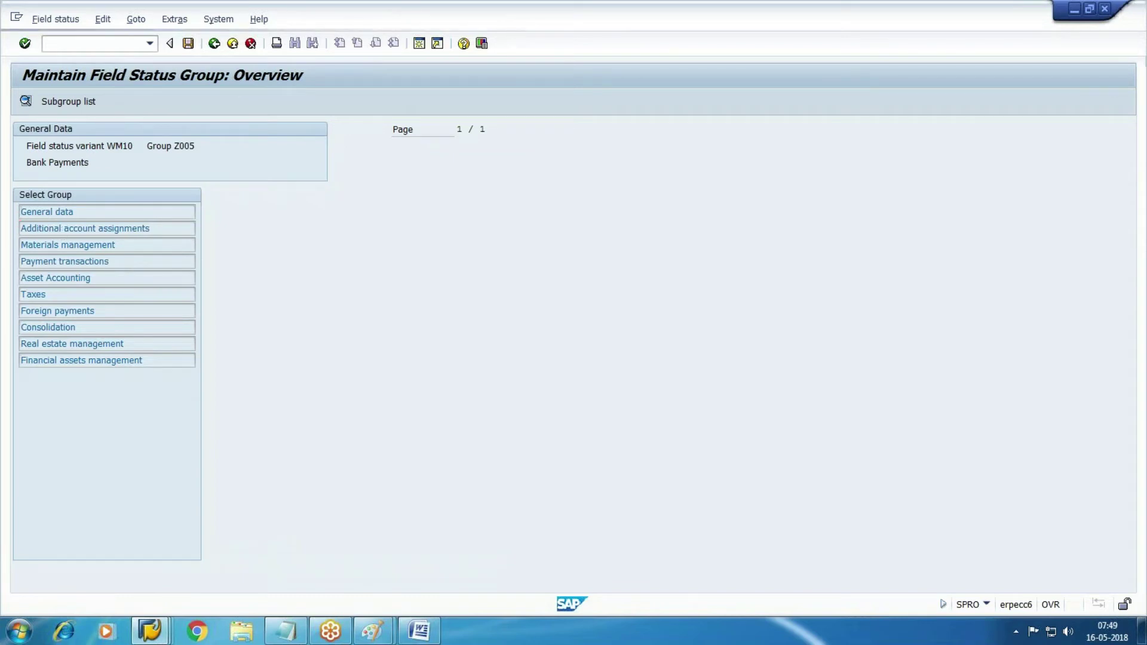
# - Set Cost center to suppressed for Z005, save, and open Z006's field status overview
pyautogui.click(220, 262)
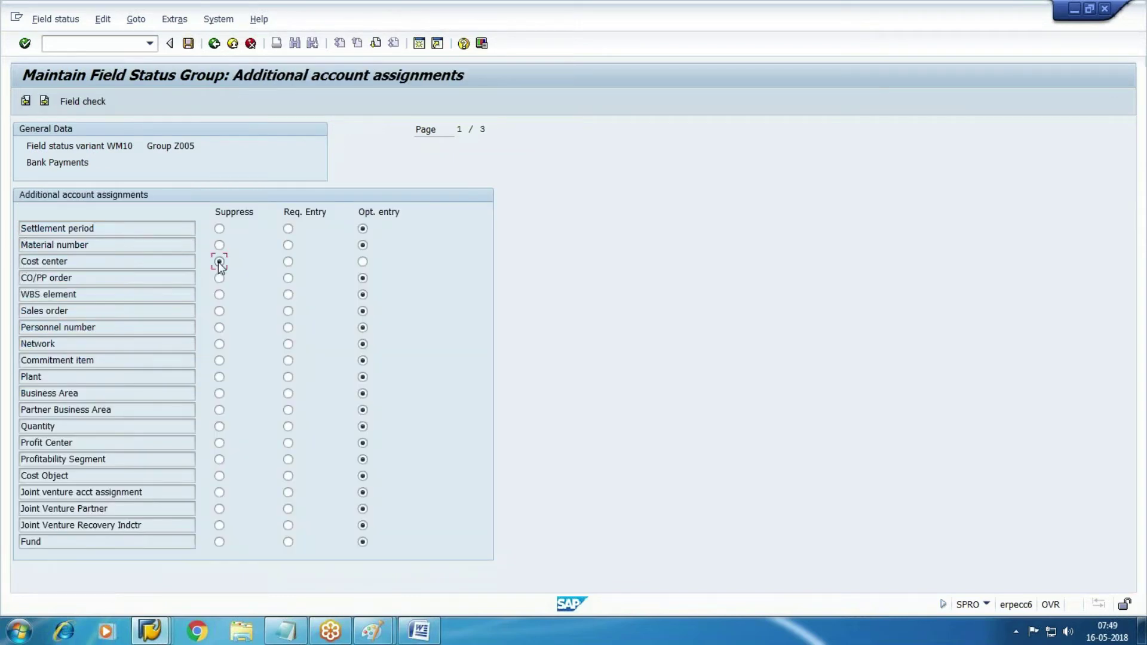
pyautogui.click(189, 43)
pyautogui.press('Return')
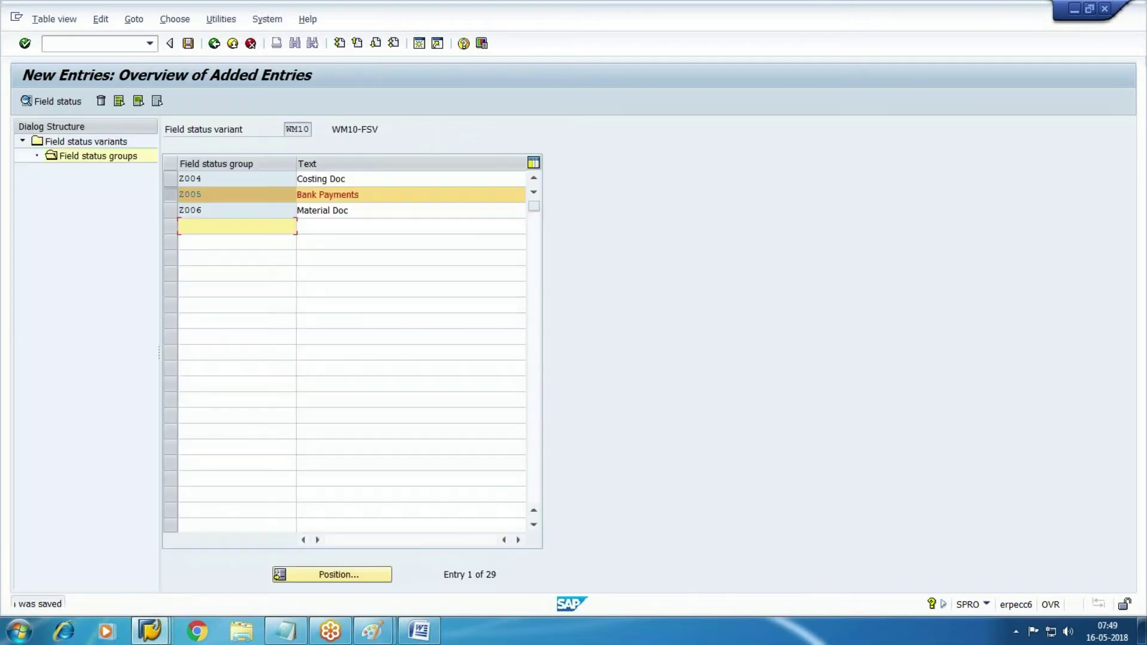
pyautogui.click(170, 212)
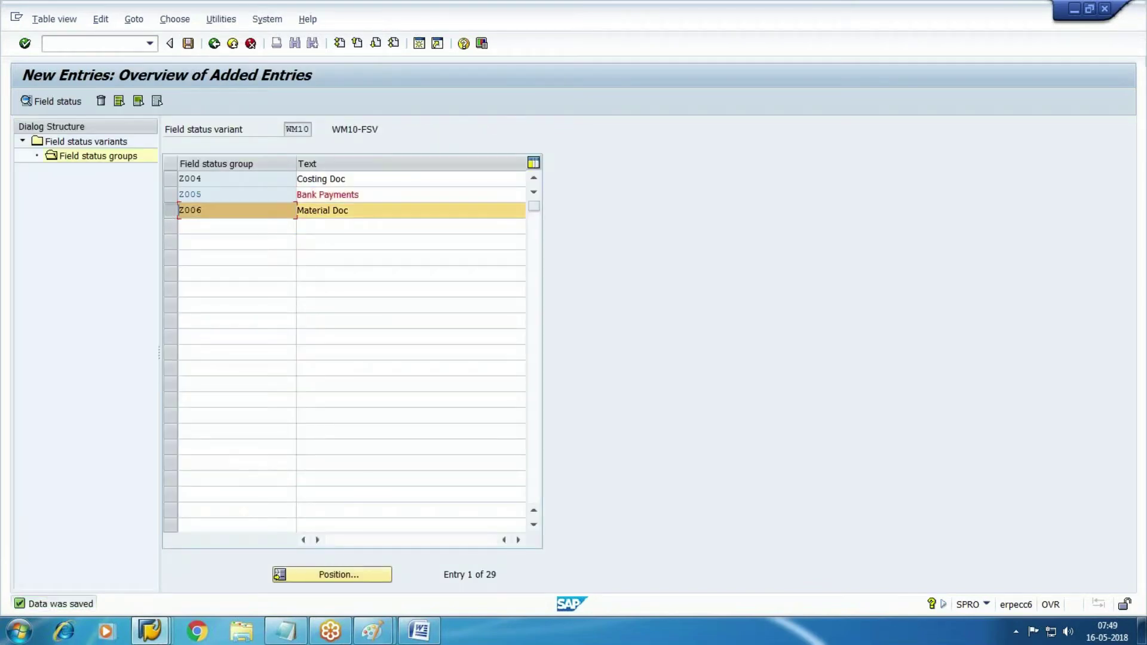
pyautogui.click(42, 103)
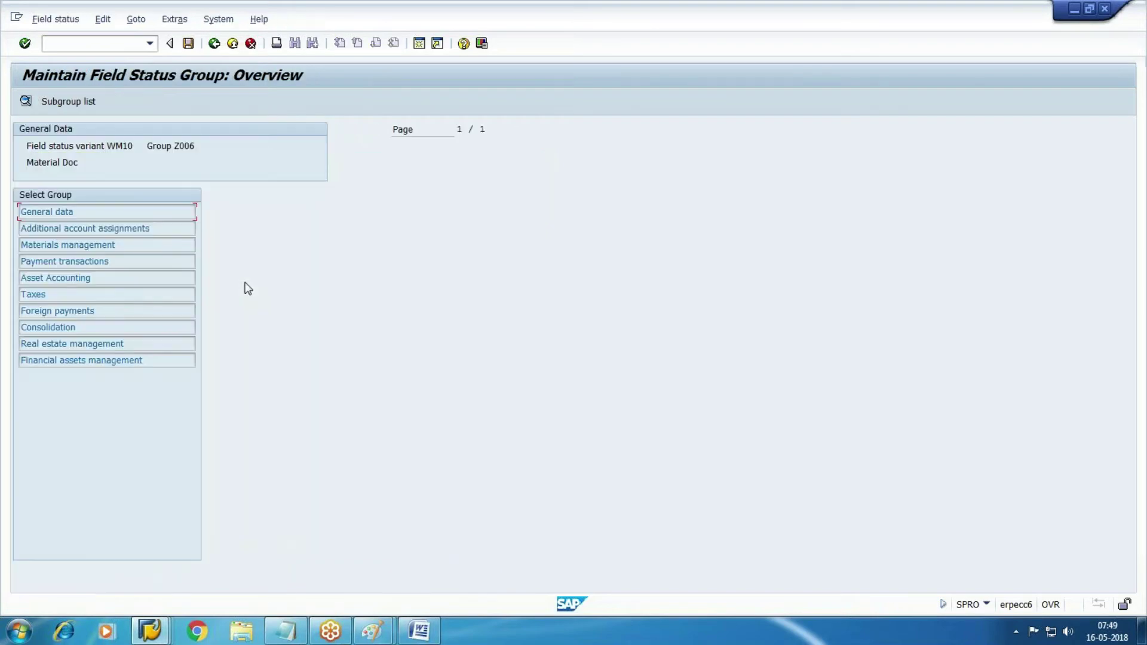
pyautogui.doubleClick(67, 229)
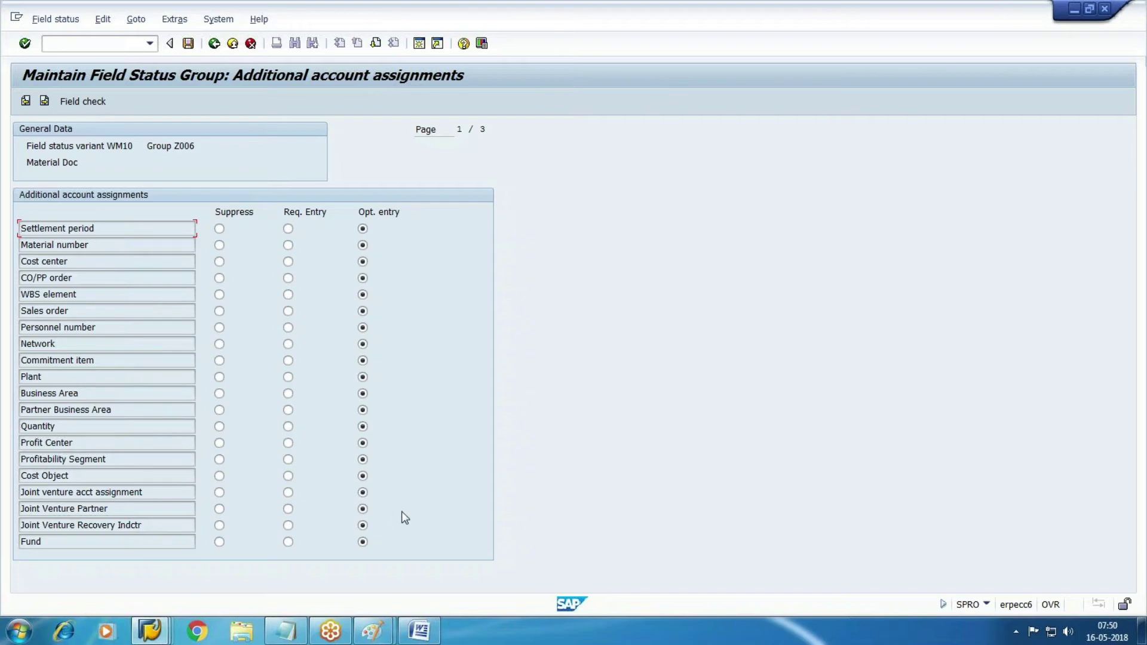
pyautogui.click(214, 43)
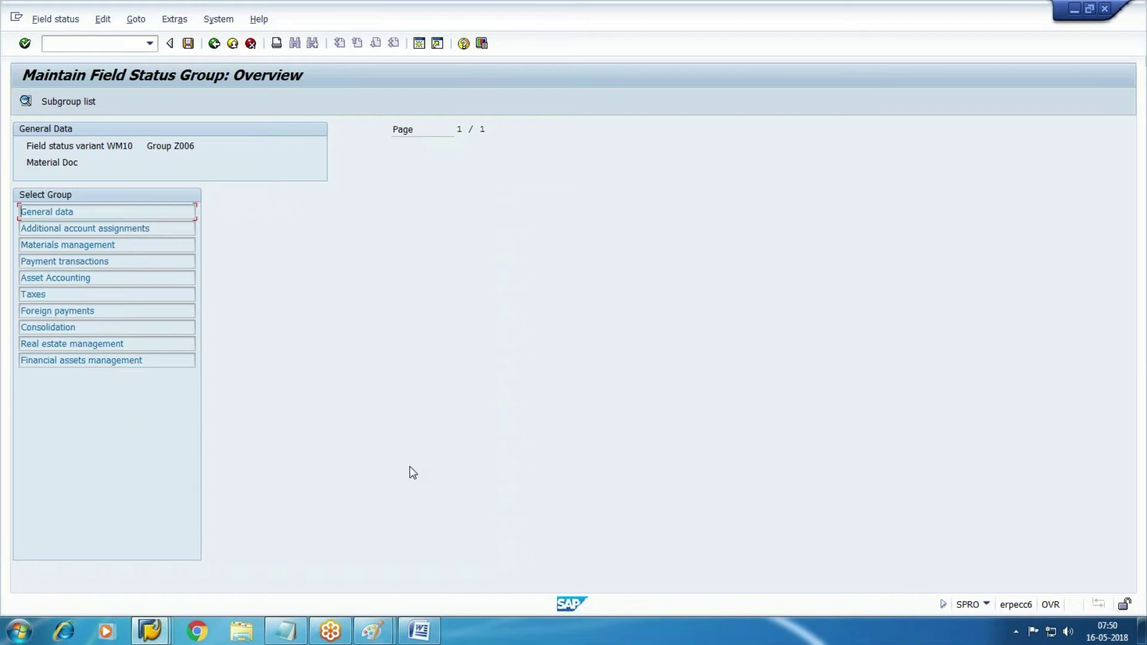
pyautogui.moveTo(372, 631)
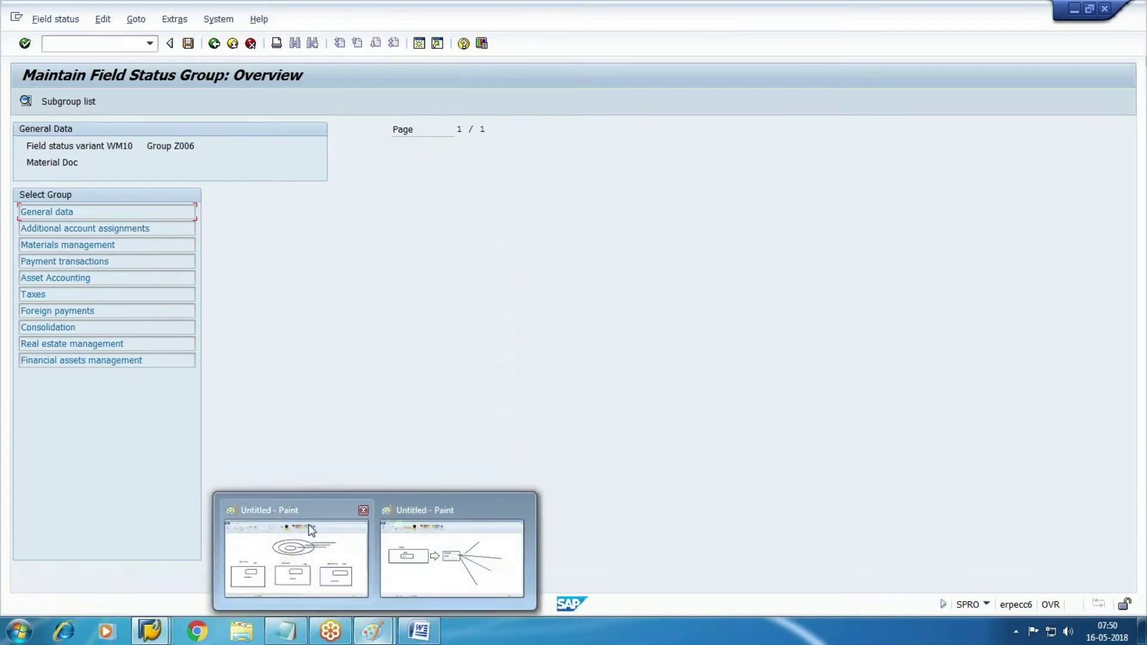
pyautogui.click(311, 531)
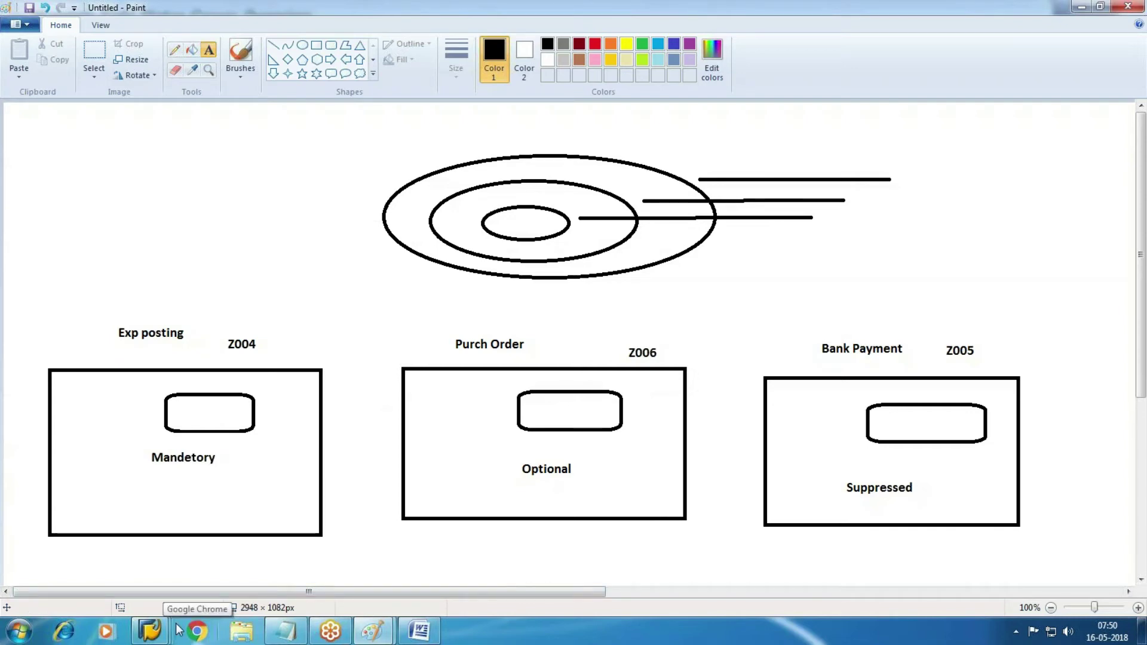
pyautogui.click(271, 555)
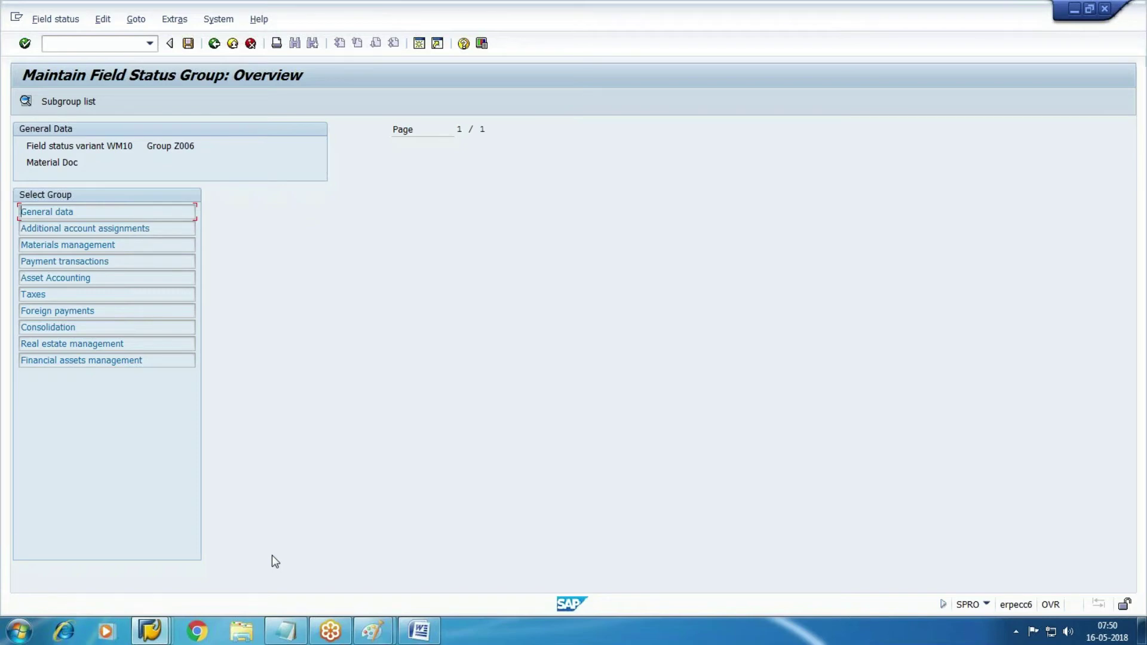
# - Delete field status variant WM10 with all its entries and save the deletion
pyautogui.press('F3')
pyautogui.press('F3')
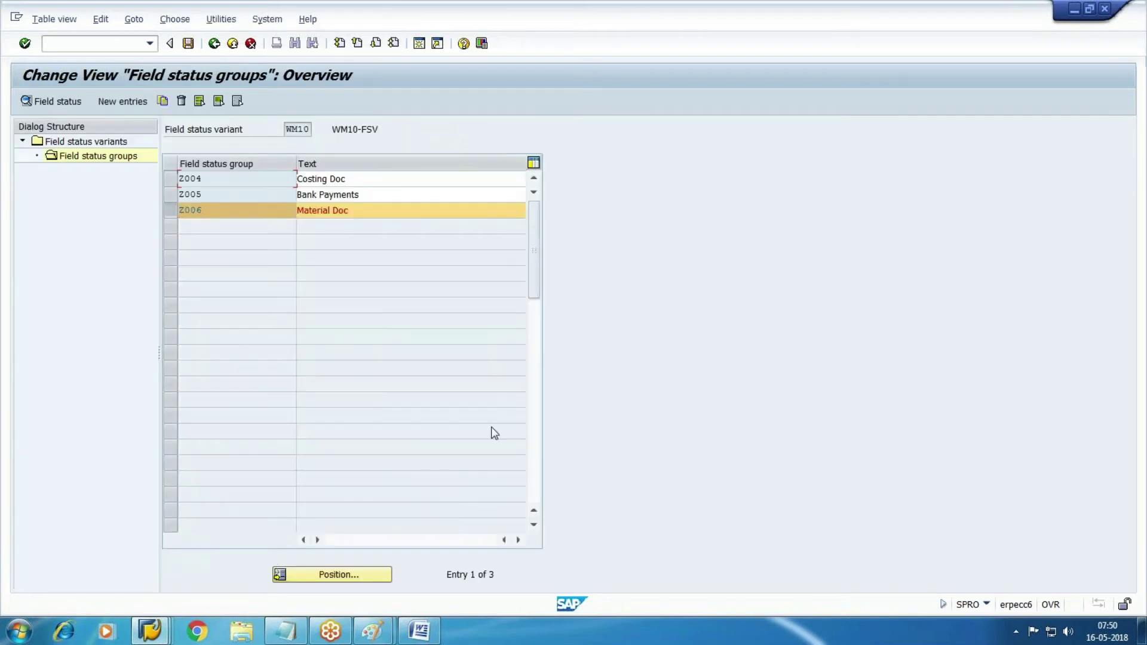
pyautogui.press('F3')
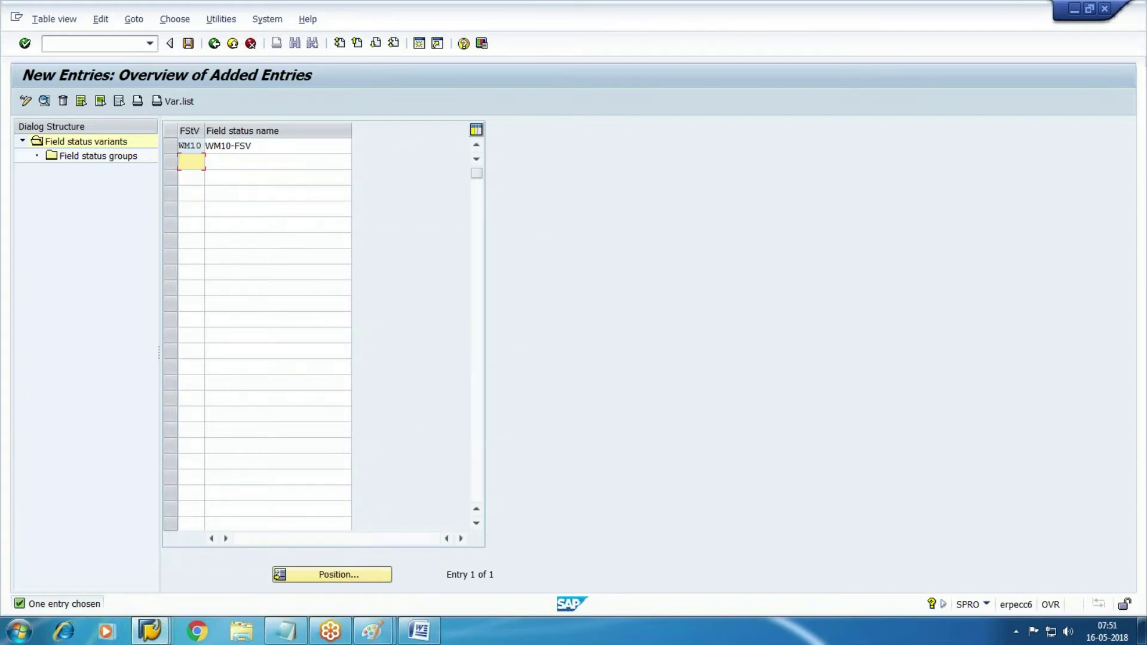
pyautogui.click(171, 145)
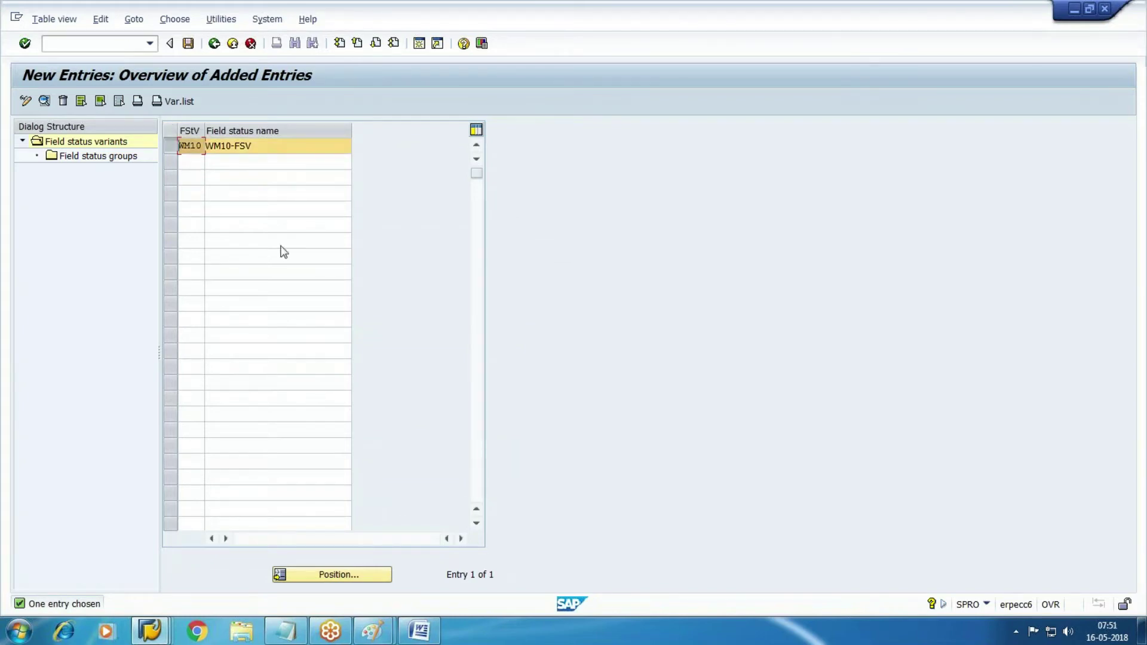
pyautogui.click(62, 102)
pyautogui.click(425, 254)
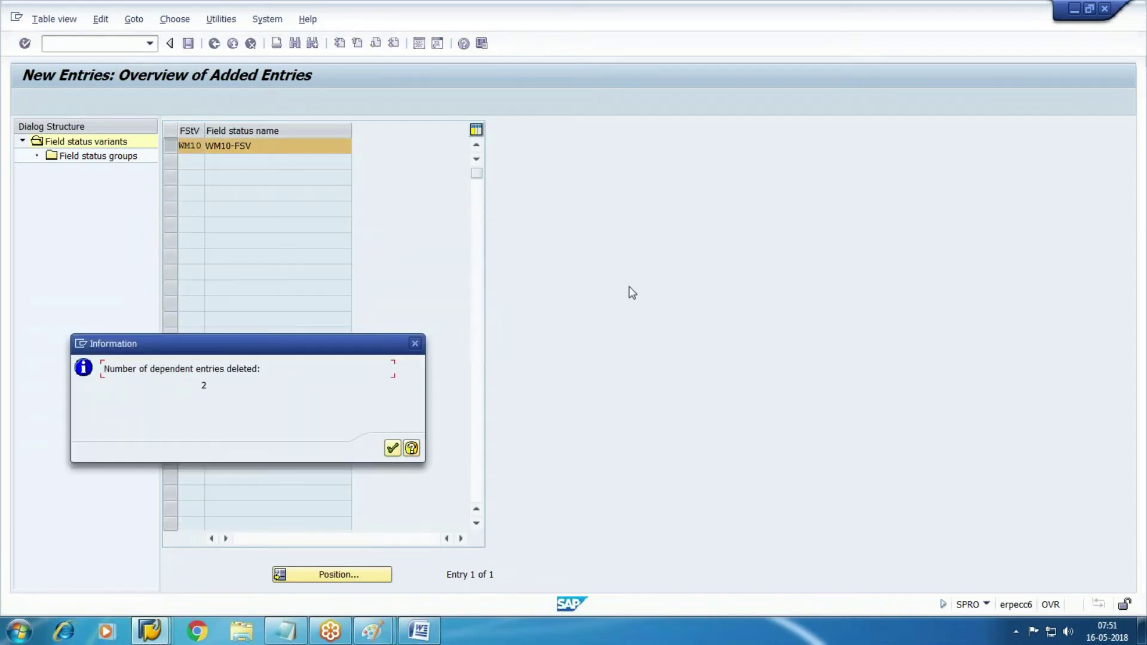
pyautogui.click(391, 432)
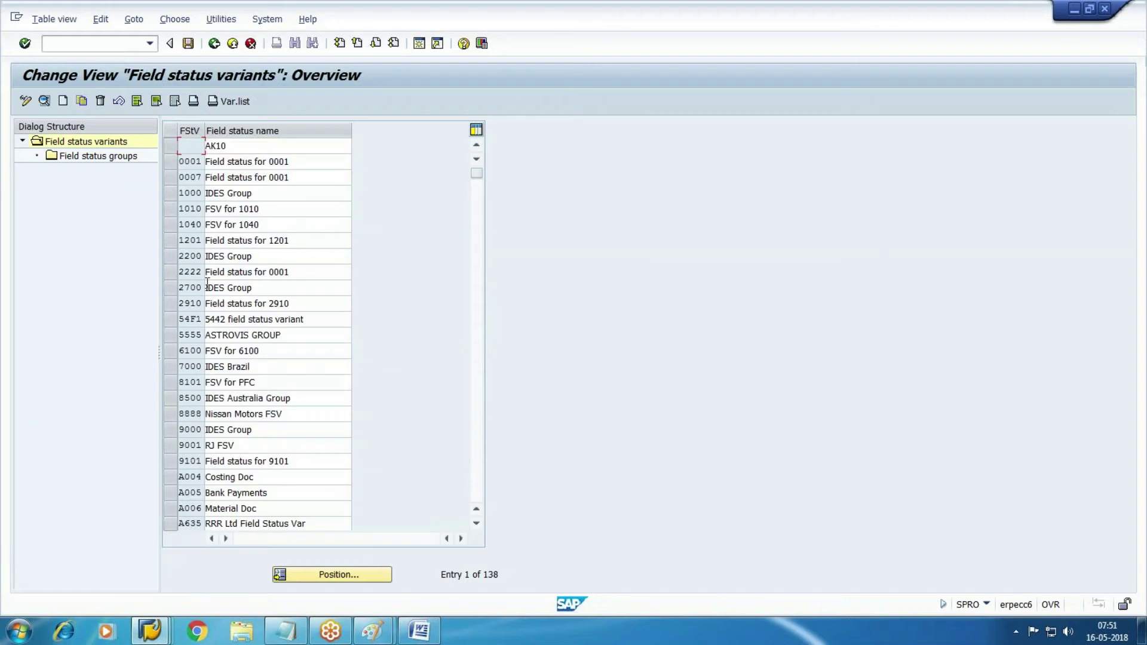
pyautogui.hotkey('ctrl', 's')
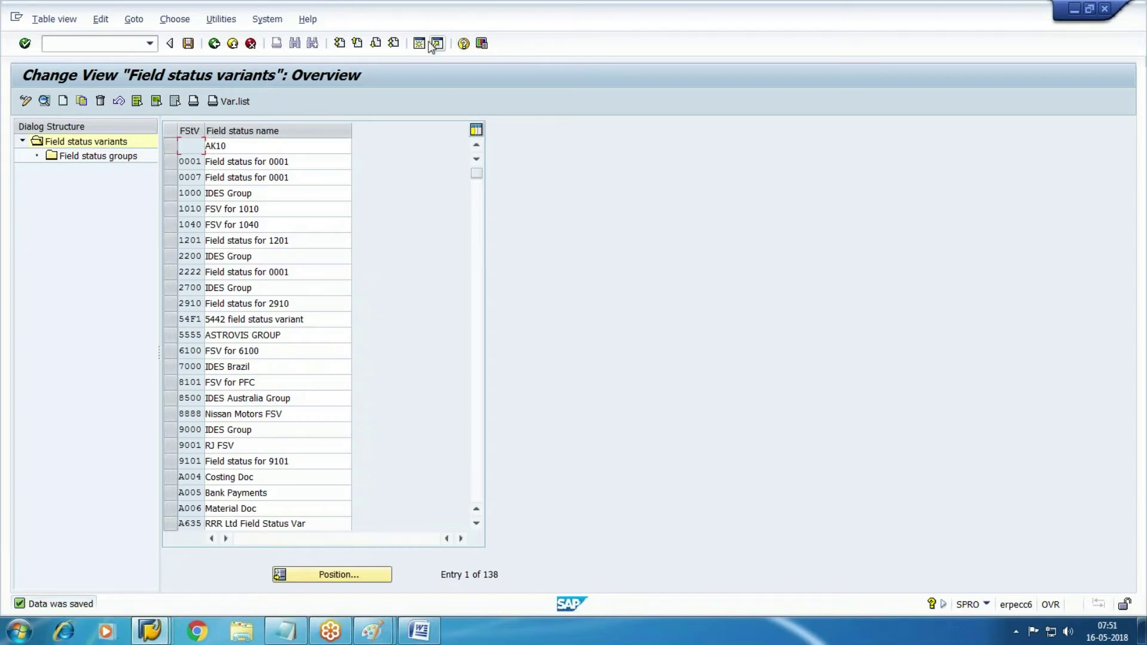
# - Return to the field status variants overview and show the desktop
pyautogui.press('Return')
pyautogui.press('F3')
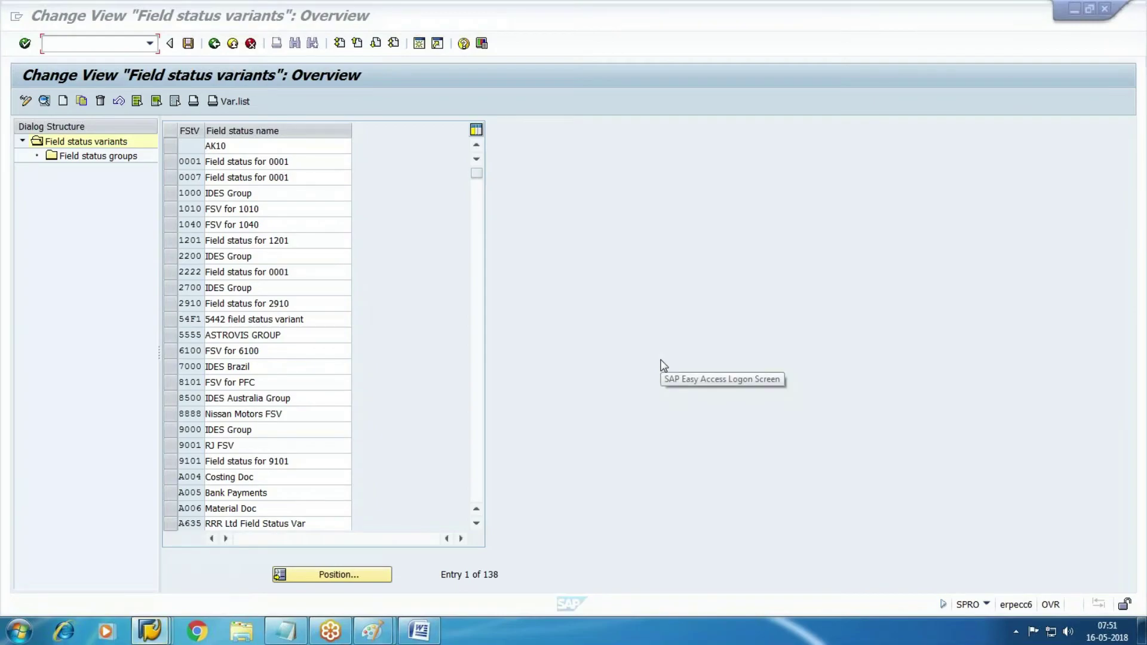
pyautogui.press('super+d')
# - Restore SAP Easy Access and start a new purchase order with ME21N
pyautogui.moveTo(149, 630)
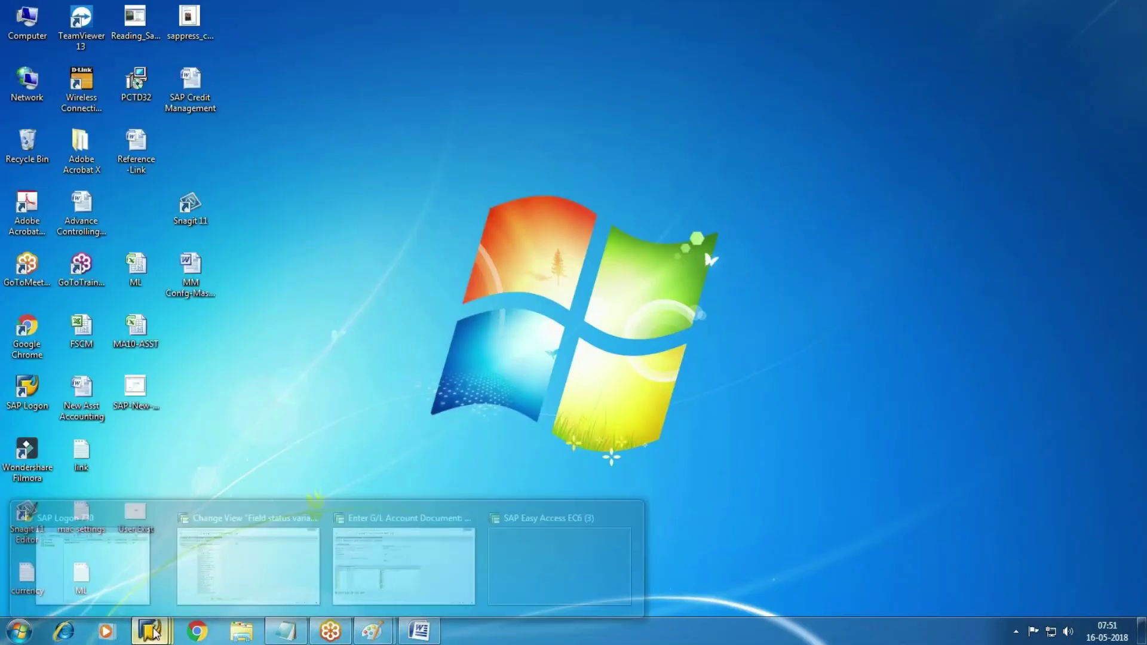
pyautogui.click(518, 529)
pyautogui.write('me21n')
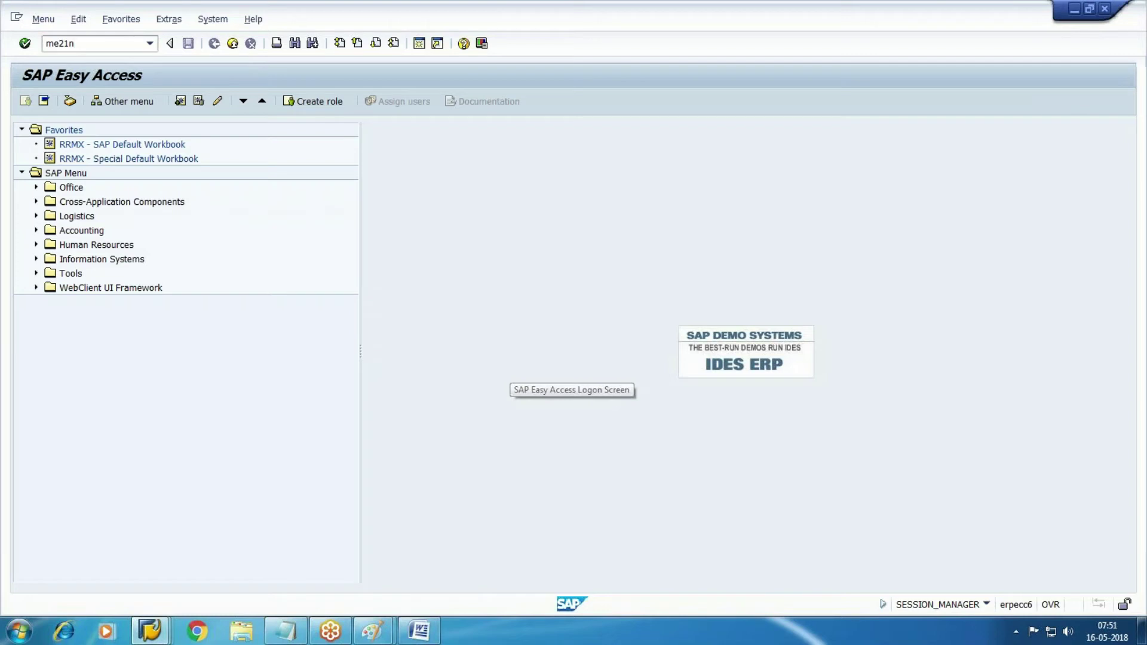
pyautogui.press('Return')
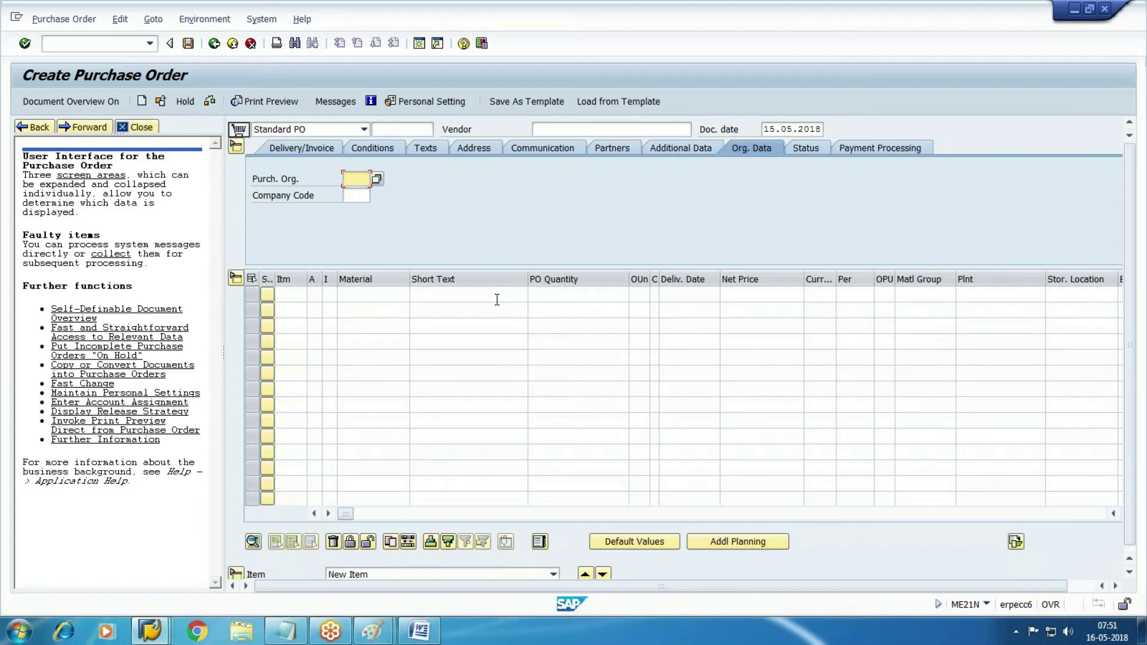
# - Set the first item's account assignment category to K (Cost center), then leave without saving
pyautogui.click(295, 299)
pyautogui.press('Tab')
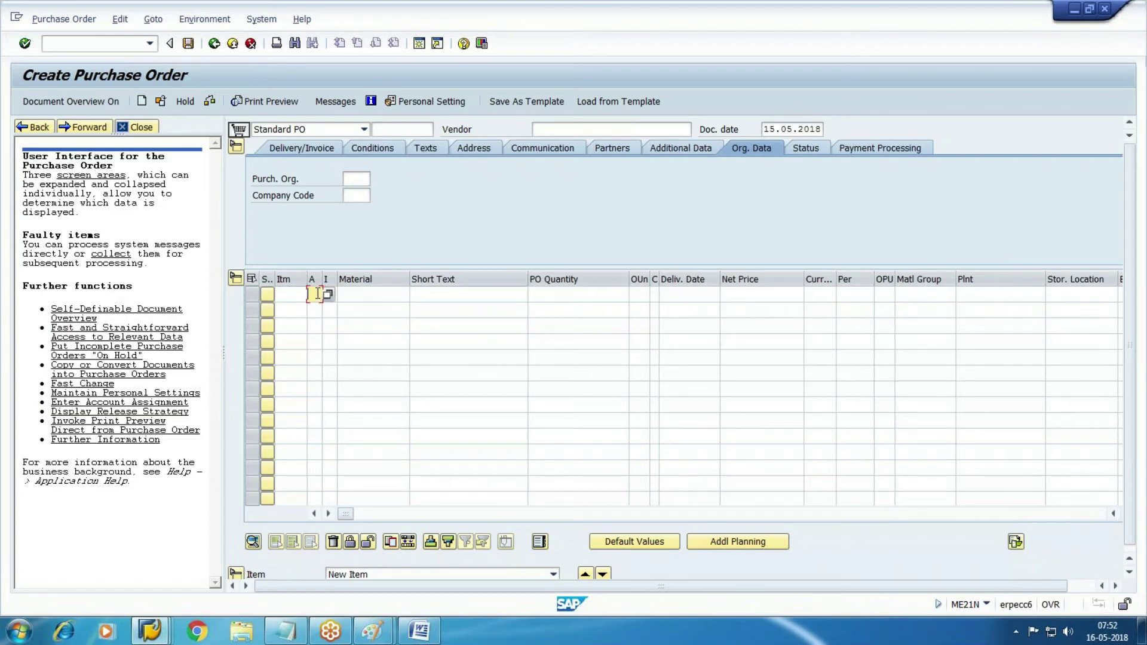
pyautogui.press('F4')
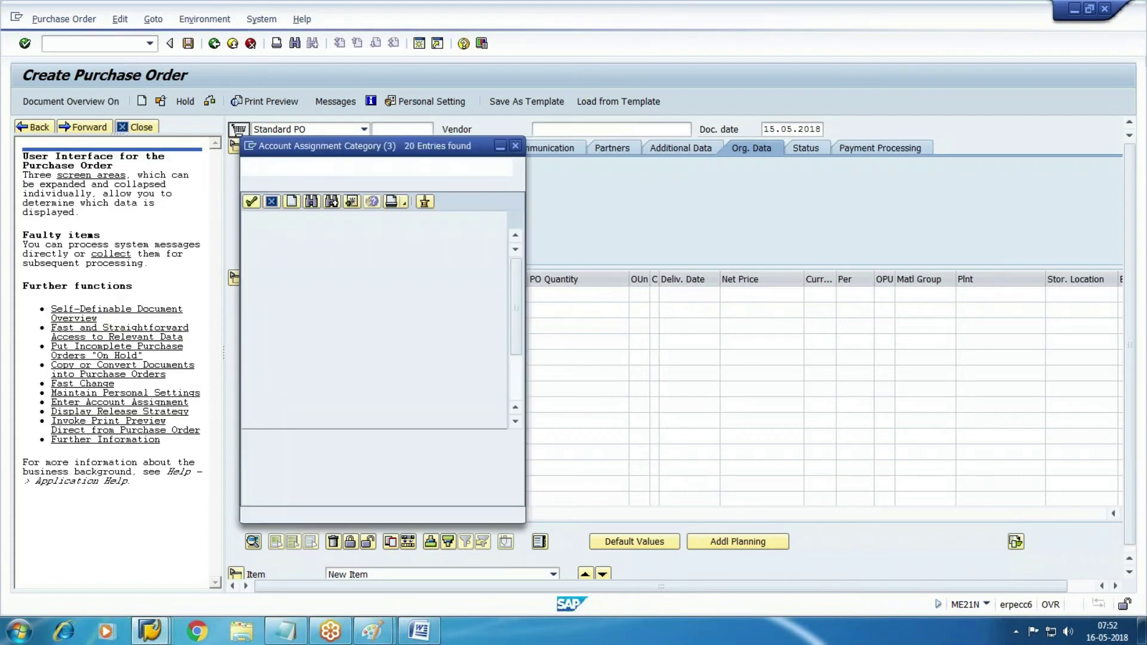
pyautogui.click(281, 373)
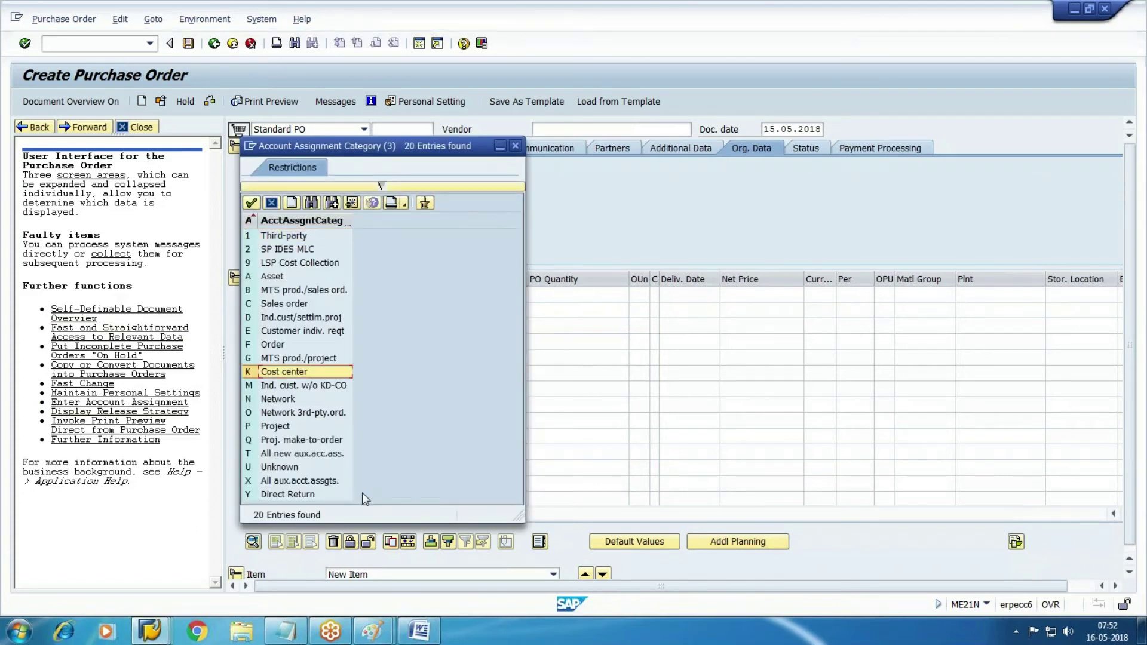
pyautogui.press('Return')
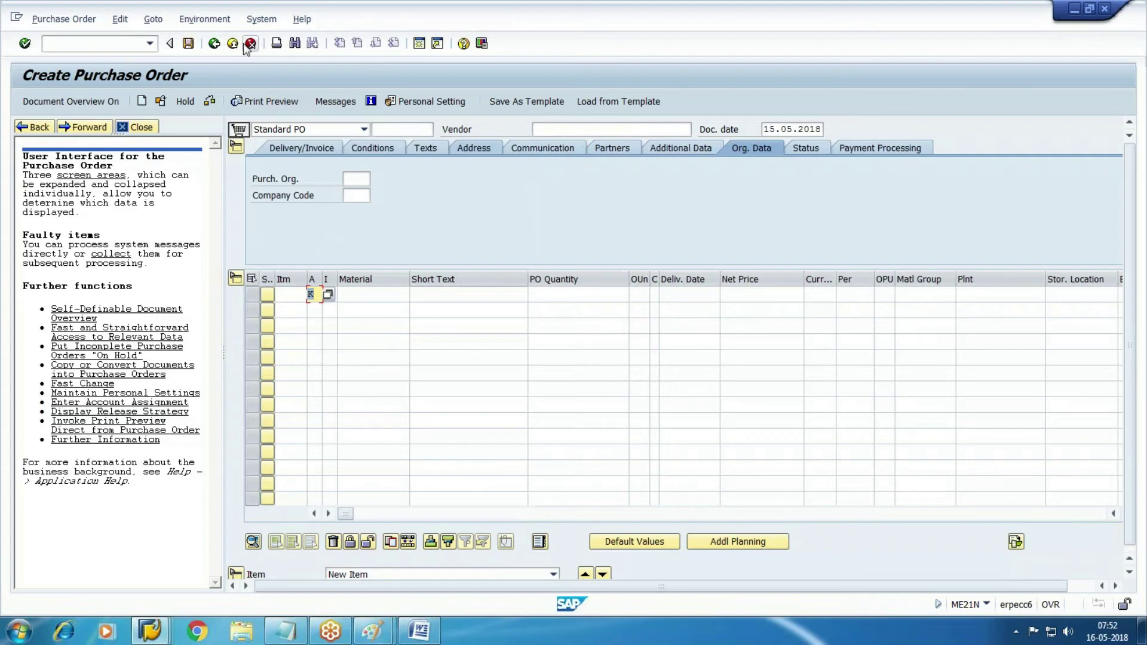
pyautogui.press('Return')
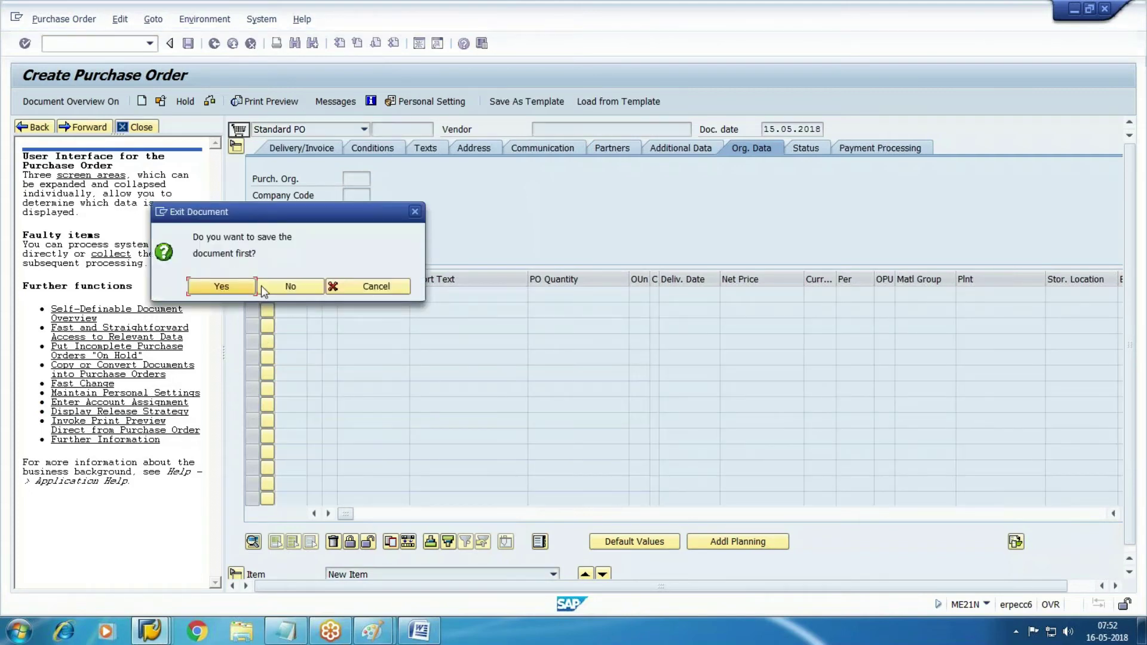
pyautogui.click(298, 287)
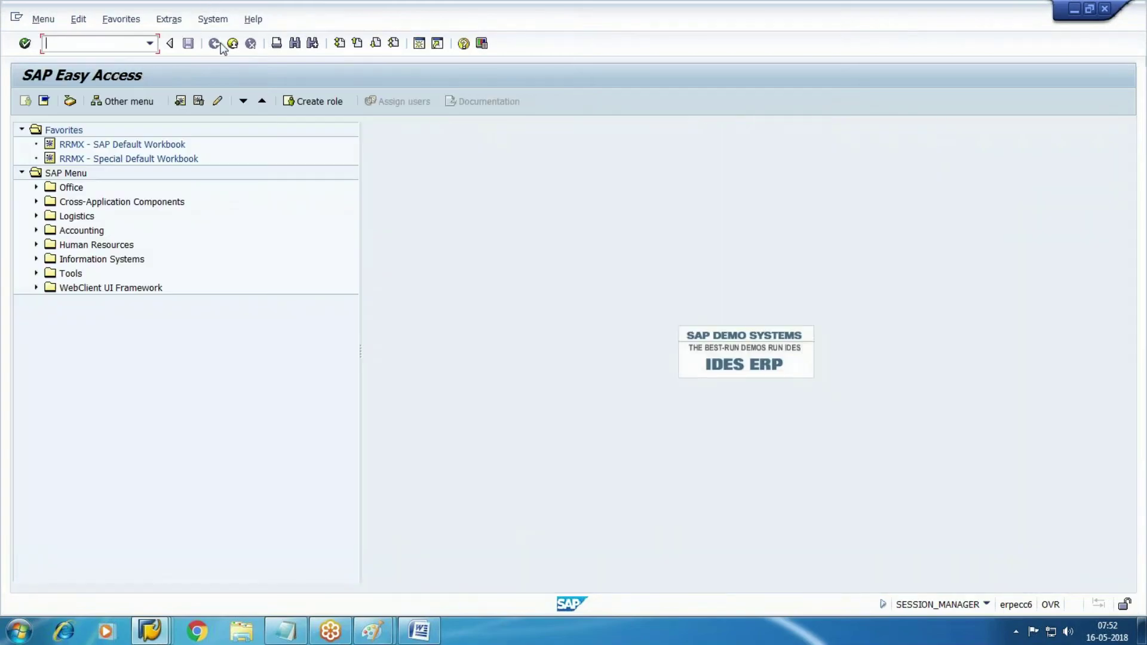
pyautogui.click(152, 632)
# - Select field status variant 0001 and copy it under the new key WM10
pyautogui.moveTo(154, 634)
pyautogui.click(257, 565)
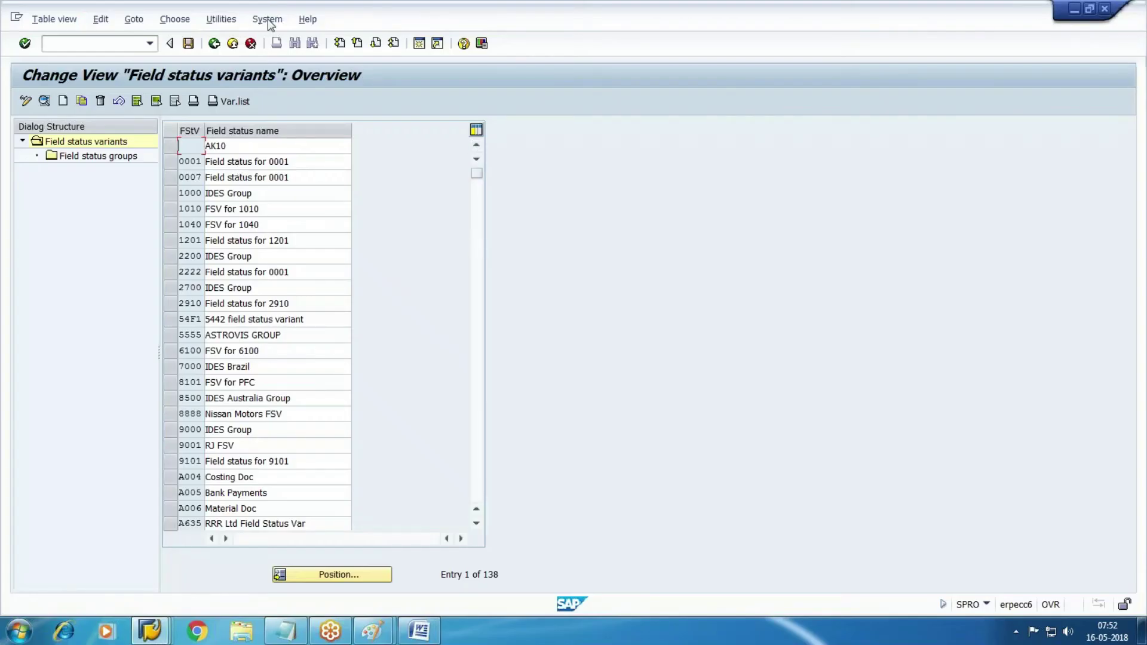
pyautogui.click(234, 43)
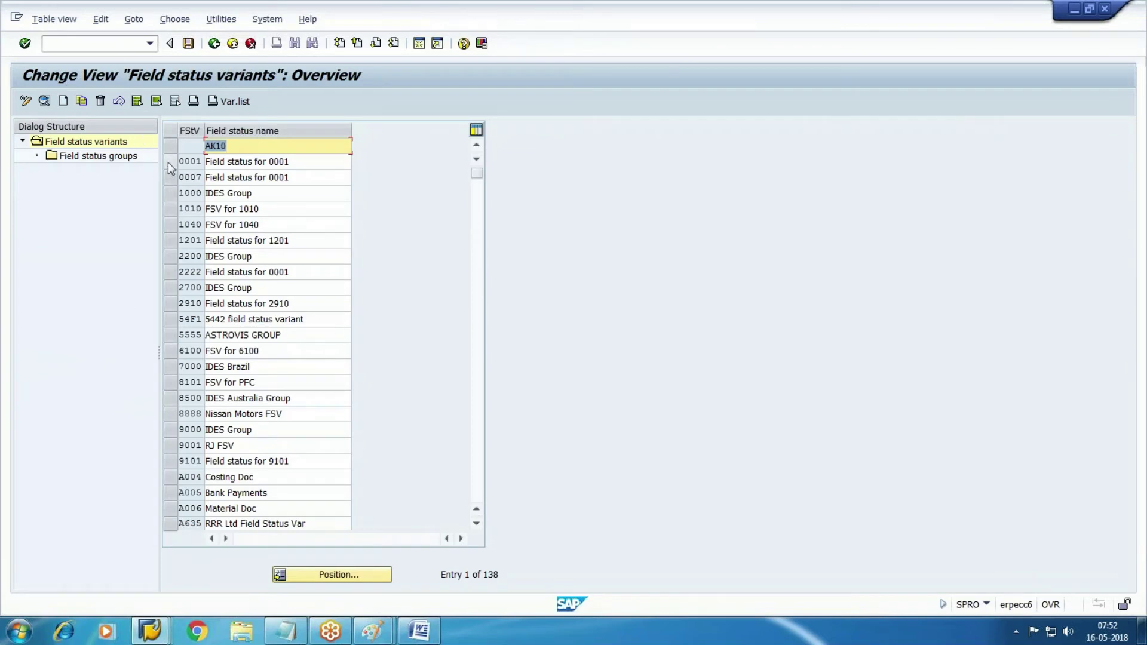
pyautogui.click(169, 162)
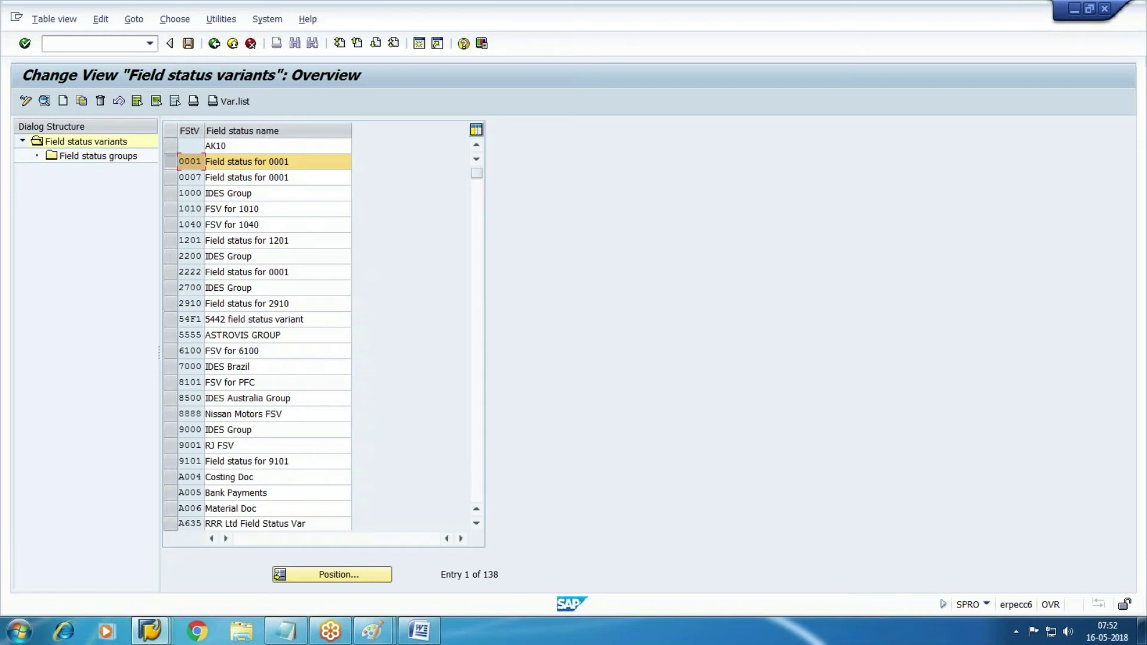
pyautogui.click(83, 102)
pyautogui.press('Delete')
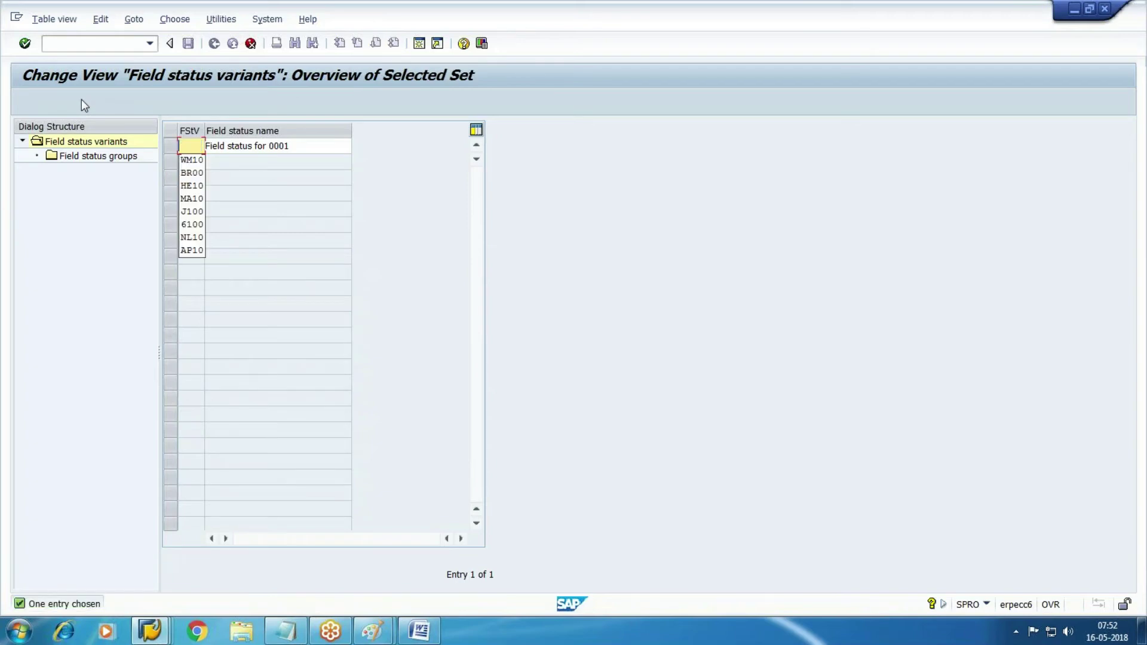
pyautogui.write('WM10')
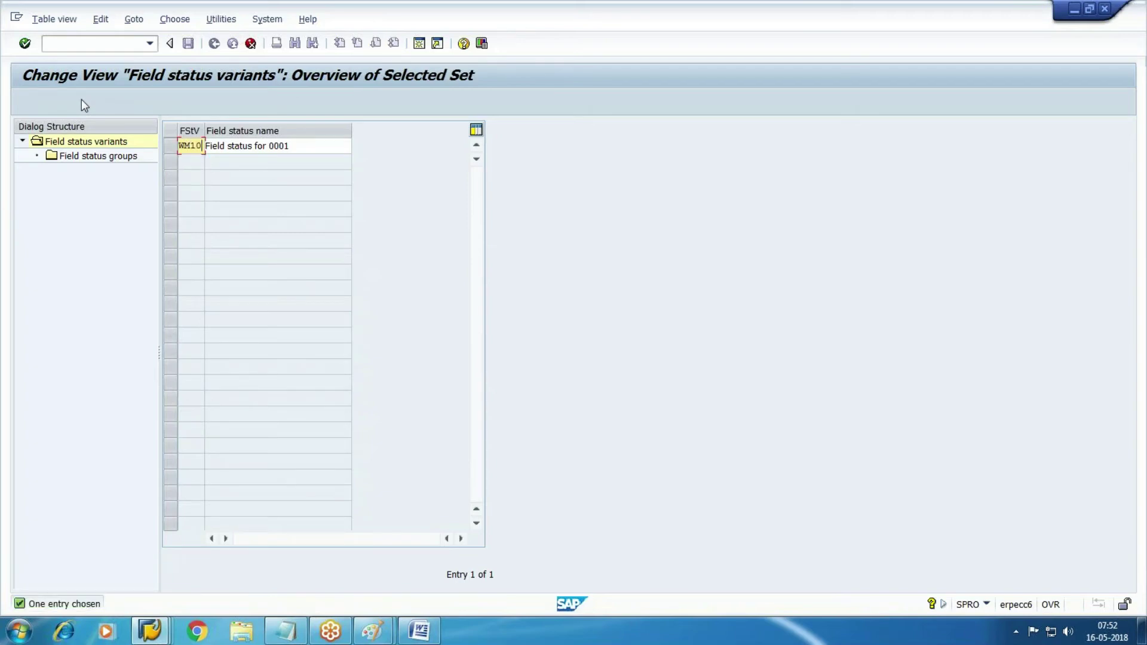
# - Name the copy WM10-FSV, copy all dependent entries, and show its field status groups
pyautogui.press('Tab')
pyautogui.press('Delete')
pyautogui.write('WM')
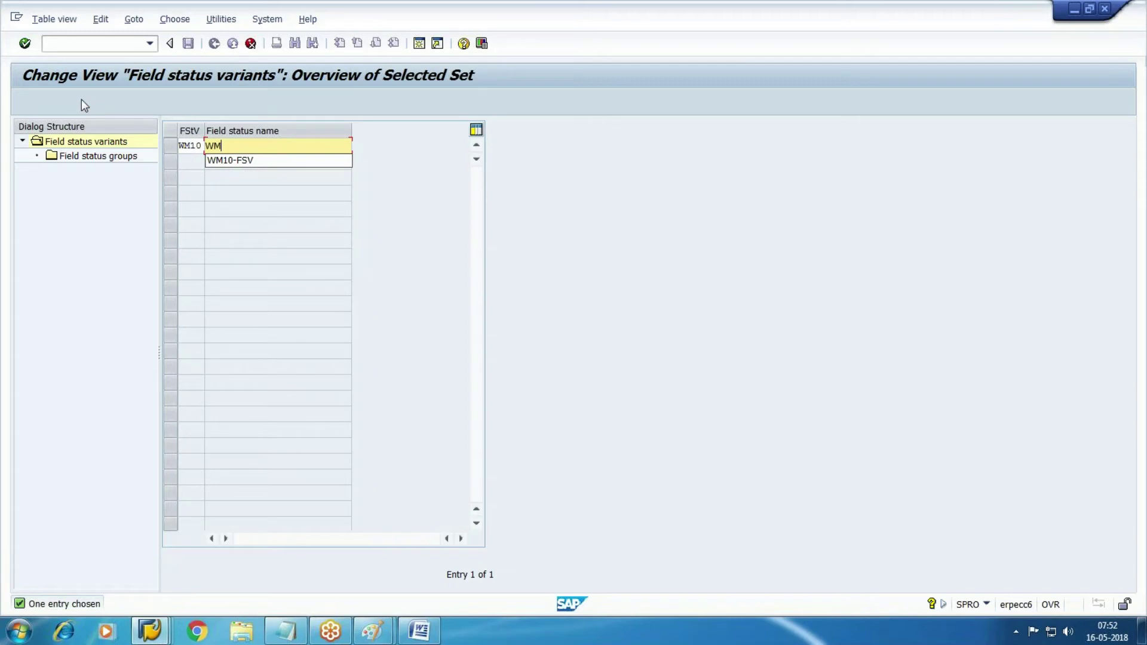
pyautogui.press('Down')
pyautogui.press('Return')
pyautogui.press('Return')
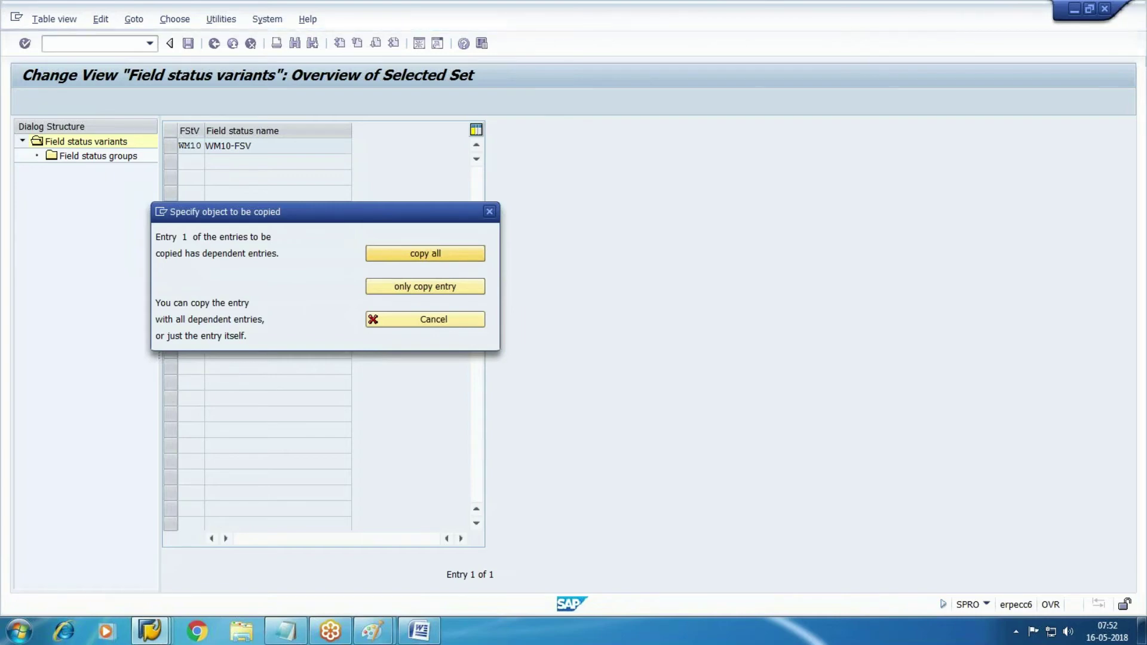
pyautogui.press('Return')
pyautogui.press('Return')
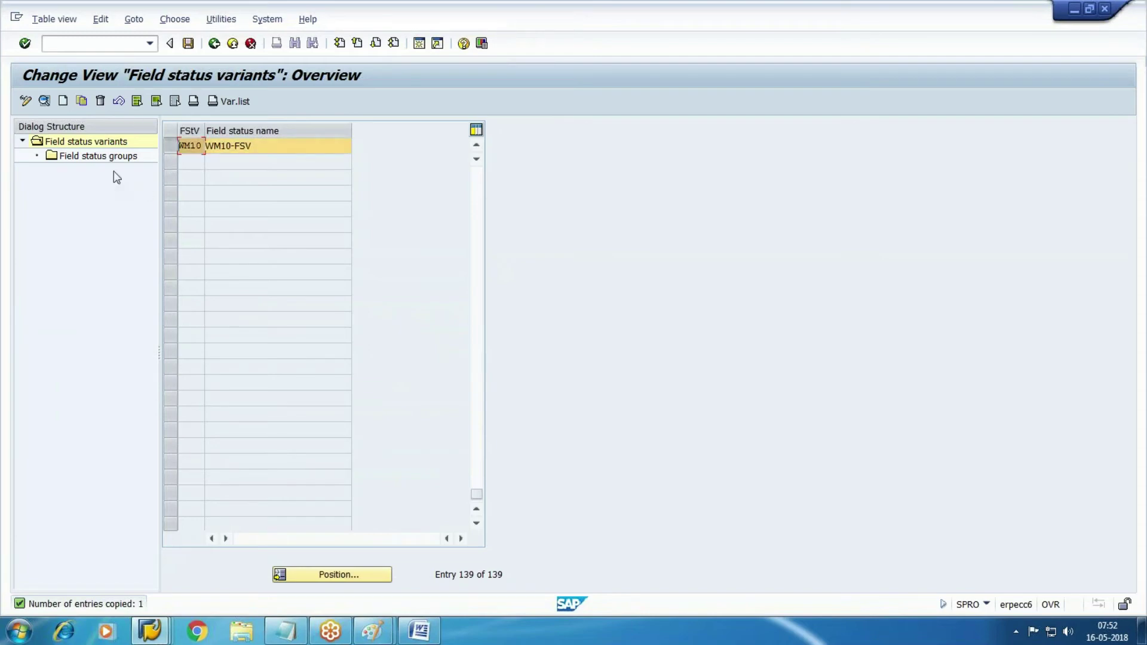
pyautogui.doubleClick(85, 156)
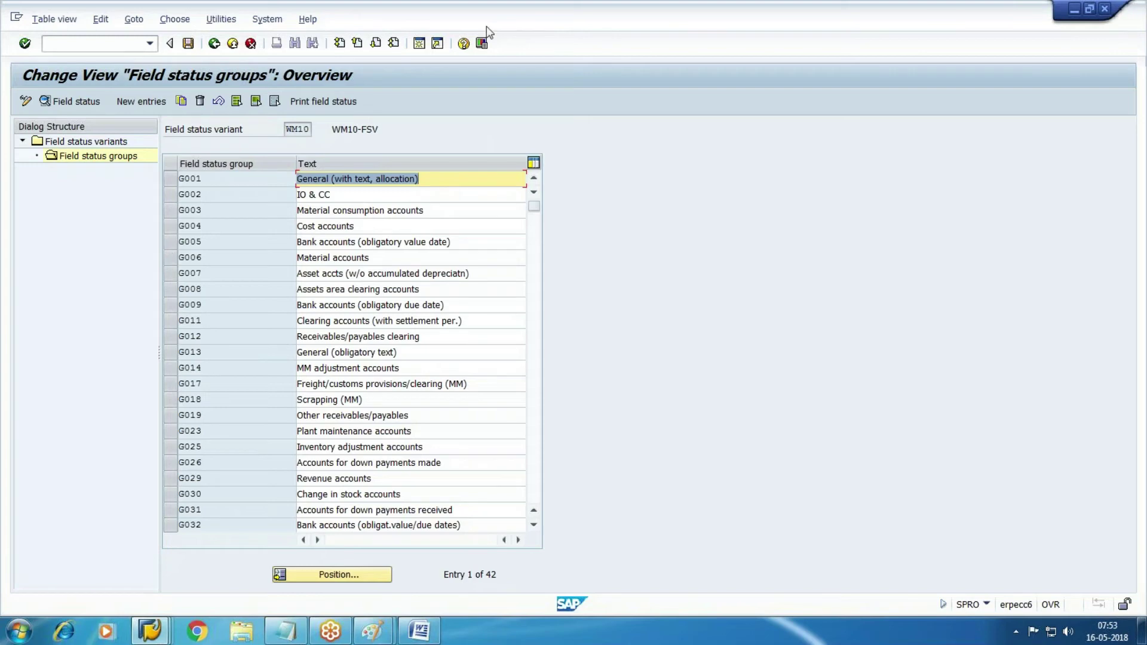
pyautogui.hotkey('ctrl', '2')
pyautogui.moveTo(162, 198)
pyautogui.mouseDown()
pyautogui.moveTo(351, 201)
pyautogui.moveTo(357, 186)
pyautogui.moveTo(170, 190)
pyautogui.mouseUp()
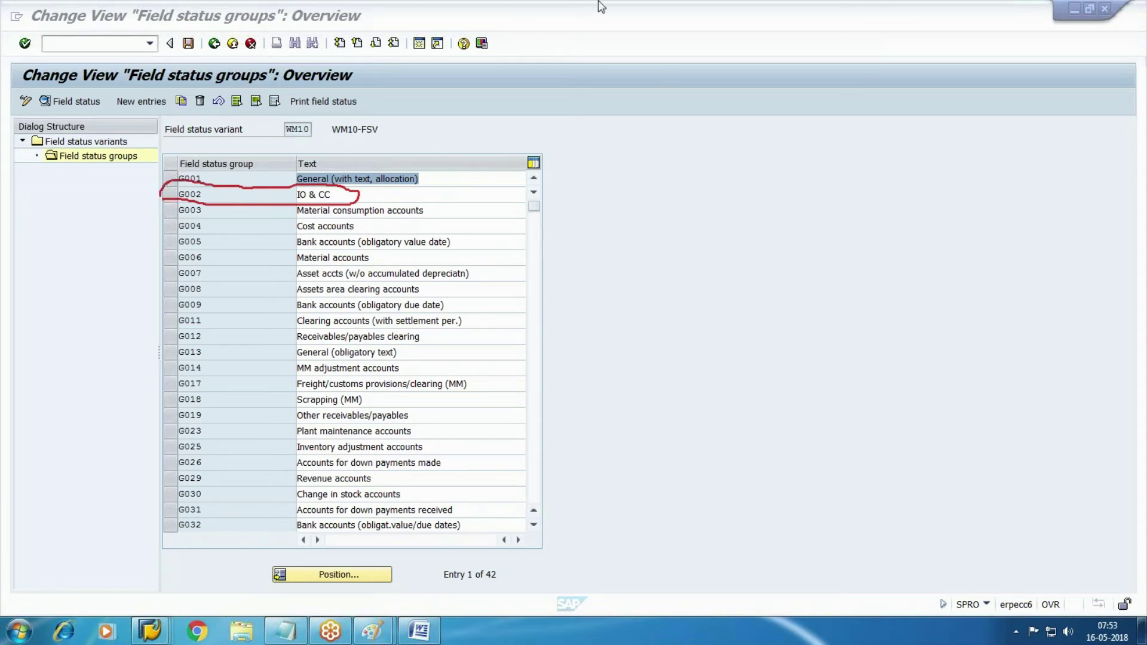
pyautogui.press('e')
pyautogui.moveTo(747, 204)
pyautogui.mouseDown()
pyautogui.moveTo(768, 245)
pyautogui.moveTo(770, 284)
pyautogui.mouseUp()
pyautogui.moveTo(786, 204)
pyautogui.mouseDown()
pyautogui.moveTo(805, 295)
pyautogui.moveTo(865, 243)
pyautogui.moveTo(856, 267)
pyautogui.mouseUp()
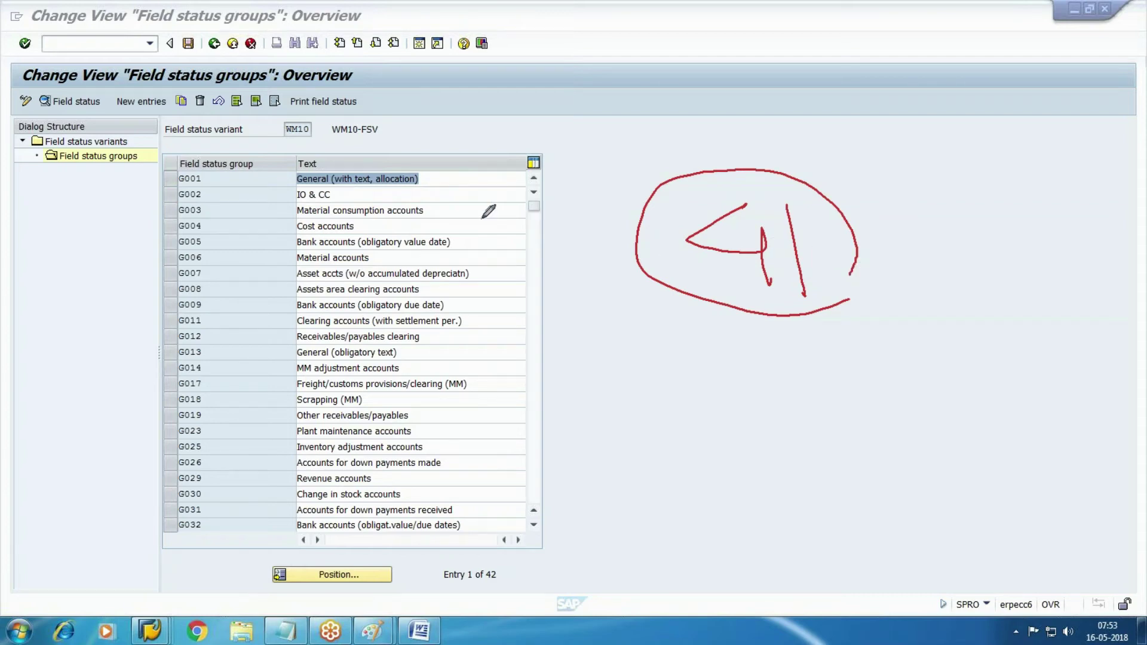
pyautogui.moveTo(157, 198); pyautogui.dragTo(330, 194)
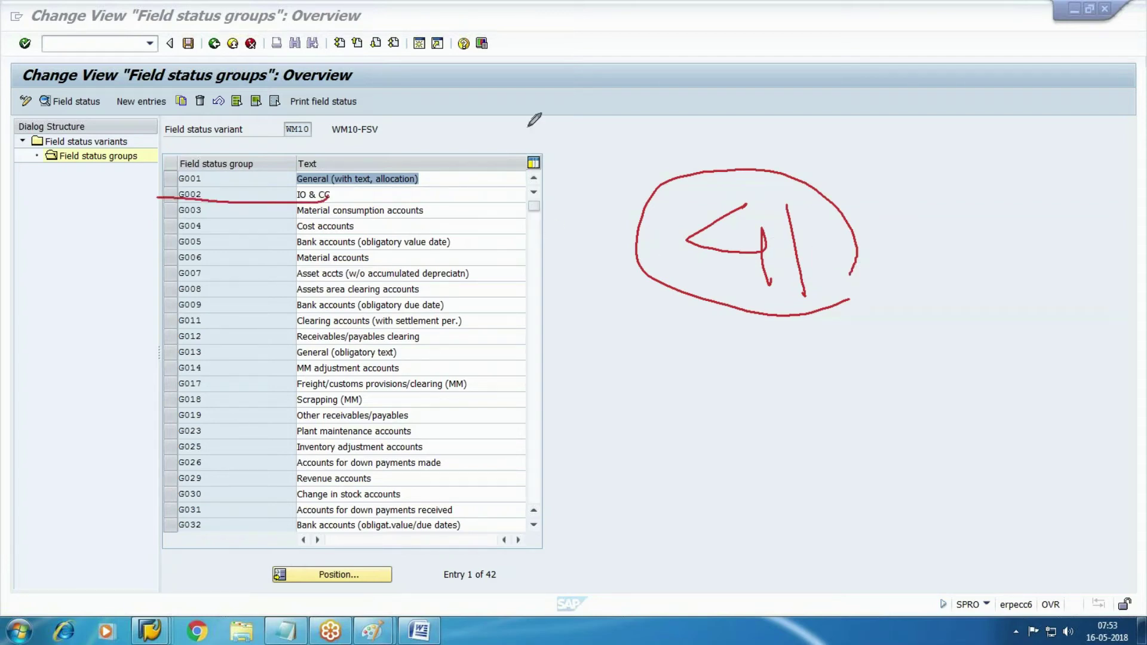
pyautogui.press('e')
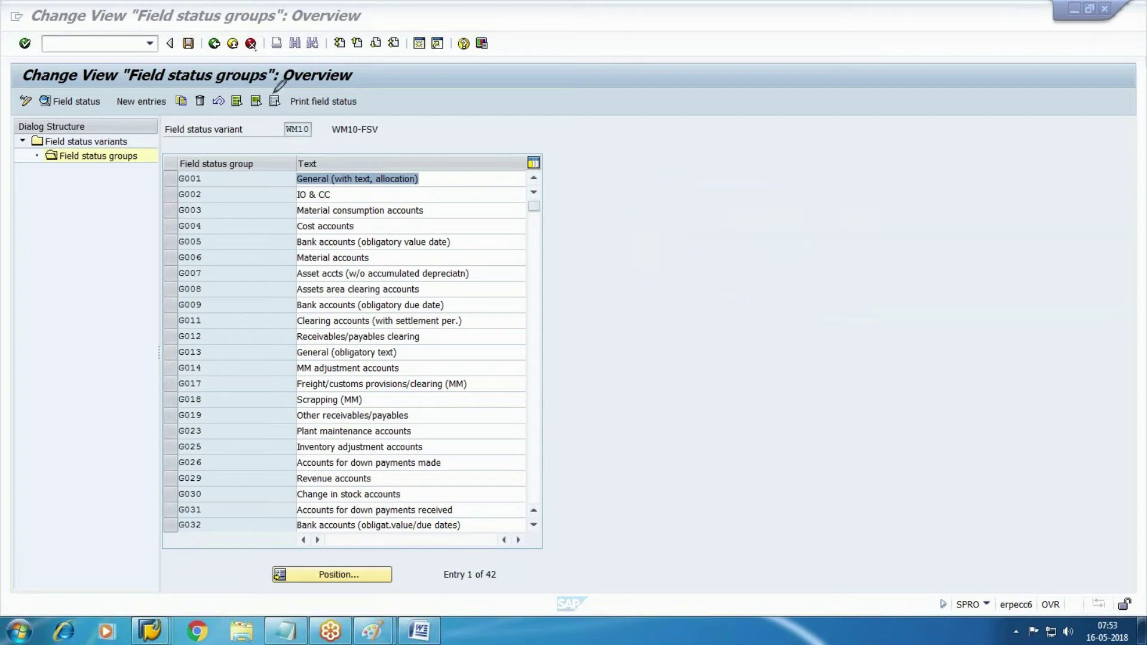
# - Leave the WM10 field status groups without saving the changes
pyautogui.press('Escape')
pyautogui.click(234, 45)
pyautogui.click(293, 286)
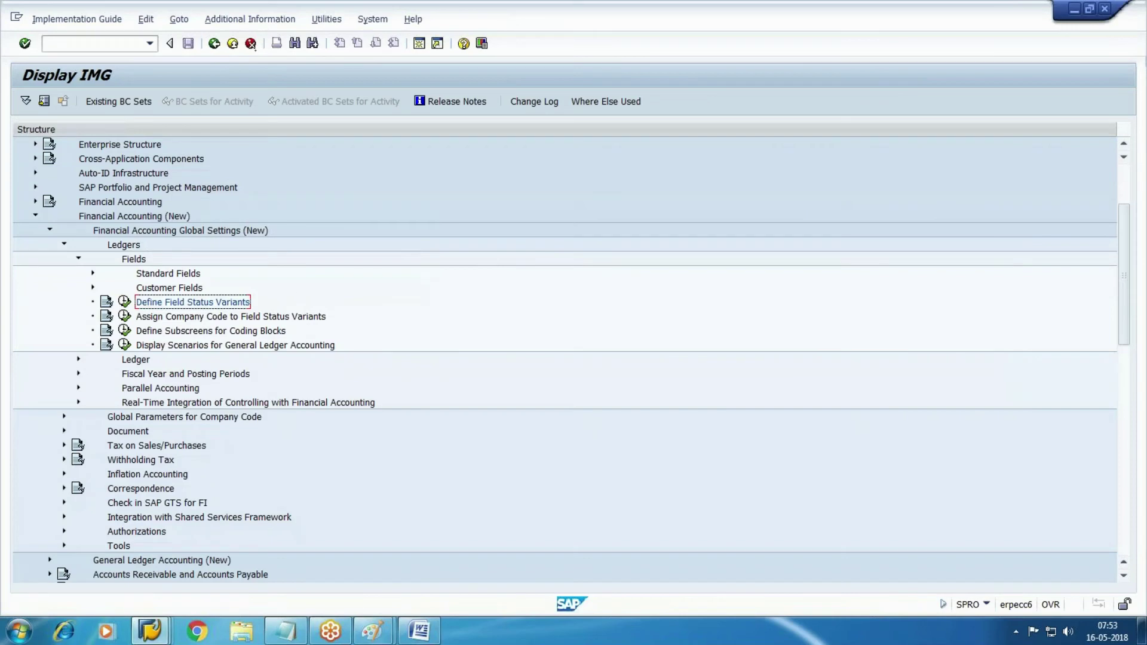
# - Open the field status groups of variant 0001 and select group G002
pyautogui.click(133, 306)
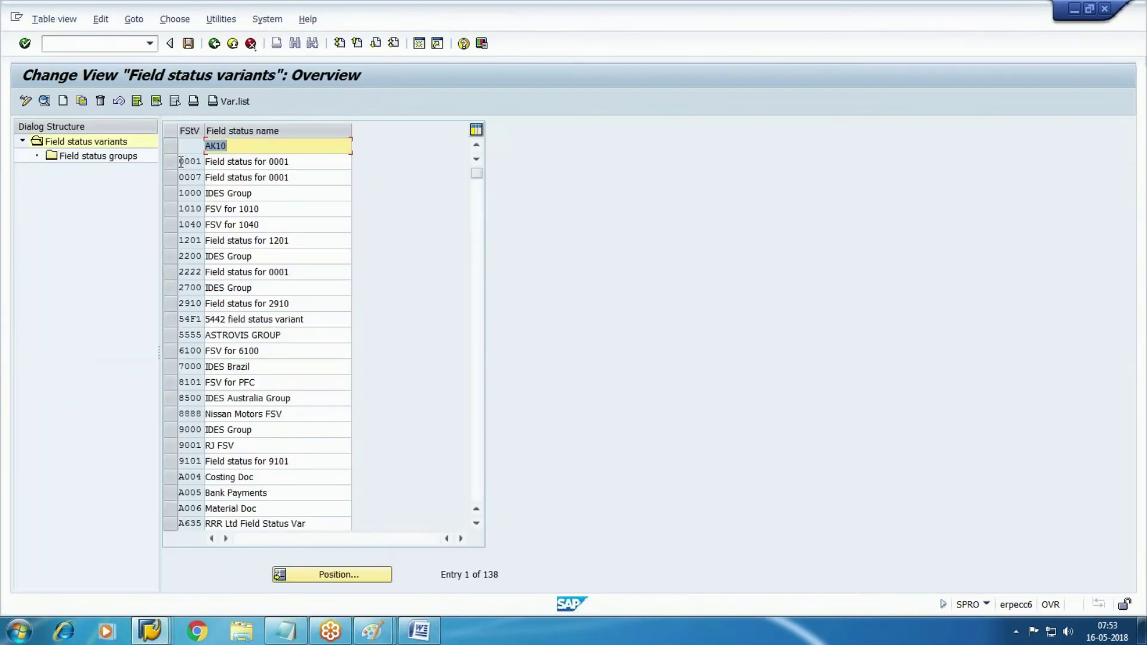
pyautogui.click(180, 161)
pyautogui.doubleClick(72, 157)
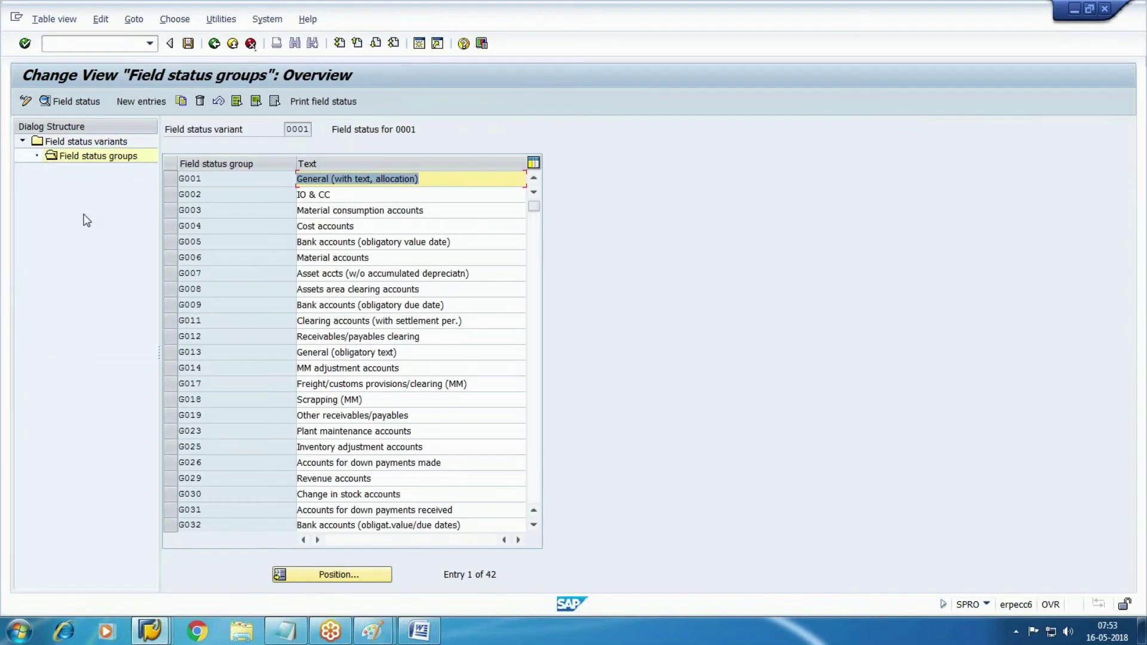
pyautogui.click(171, 193)
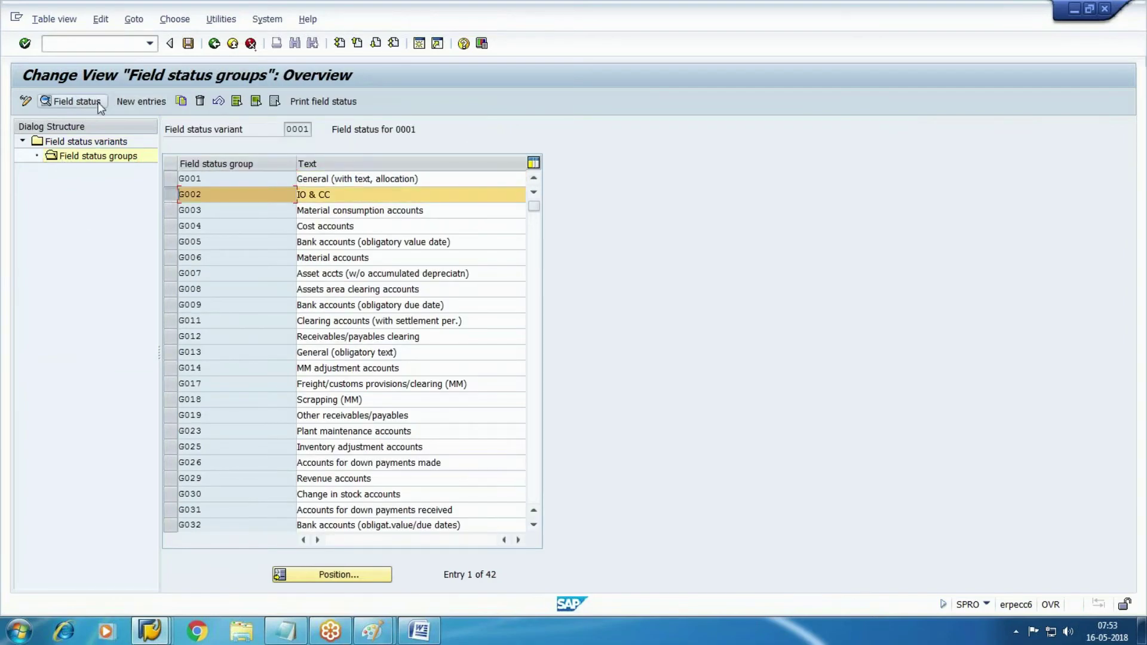
pyautogui.click(150, 630)
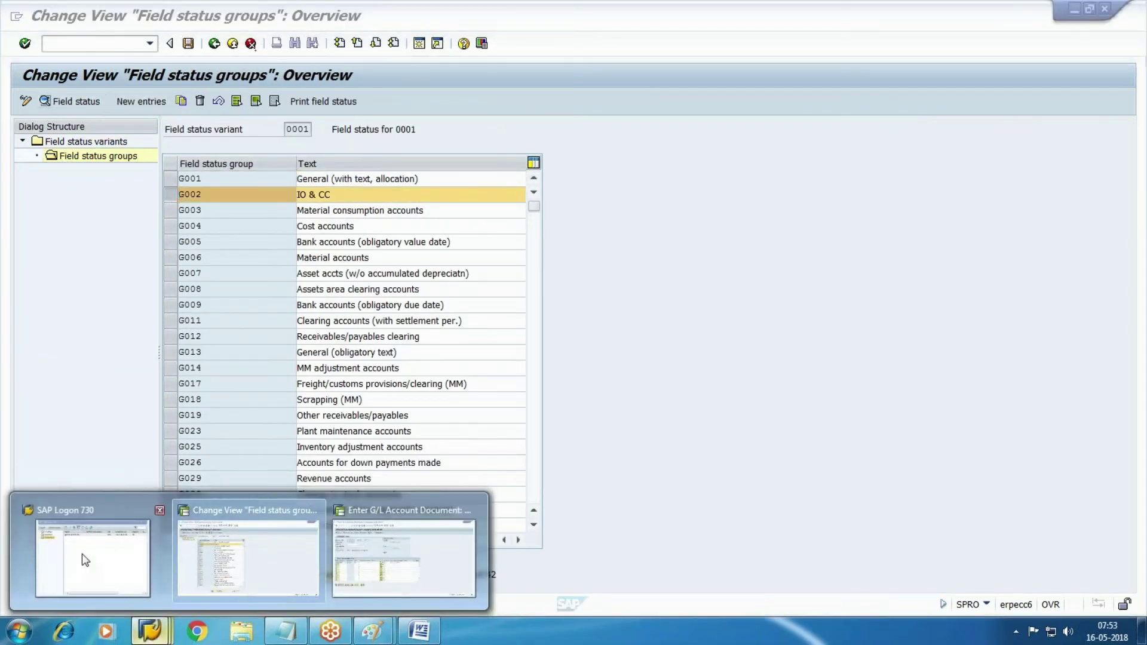
# - Start a new ECC 6 logon to client 000 with an admin user name
pyautogui.click(112, 558)
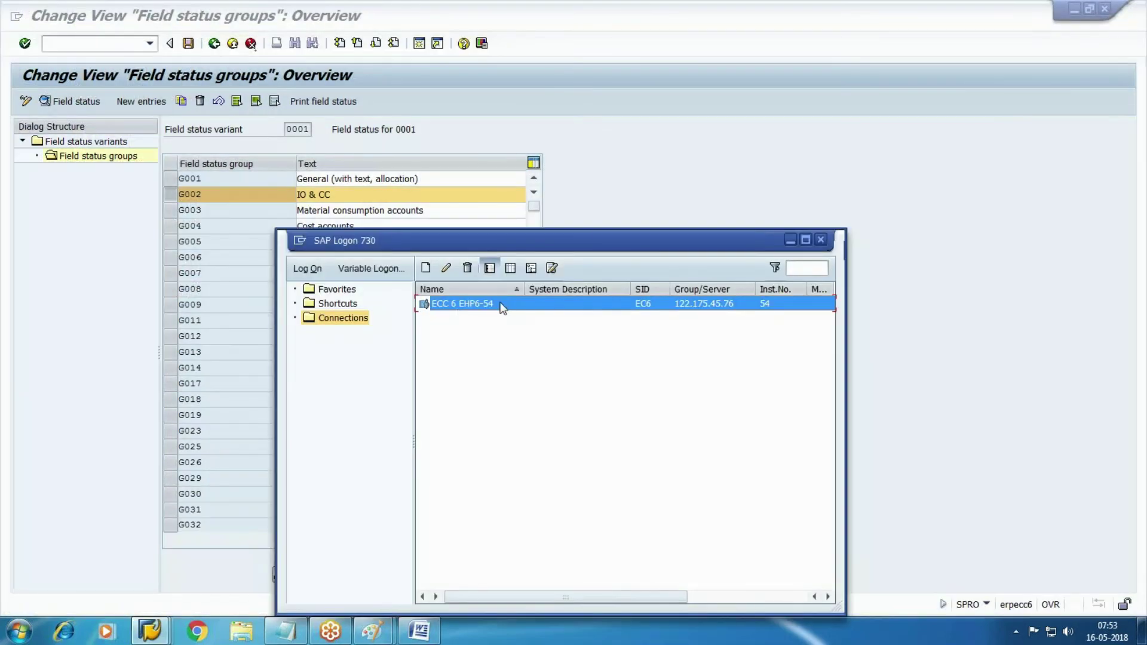
pyautogui.doubleClick(463, 303)
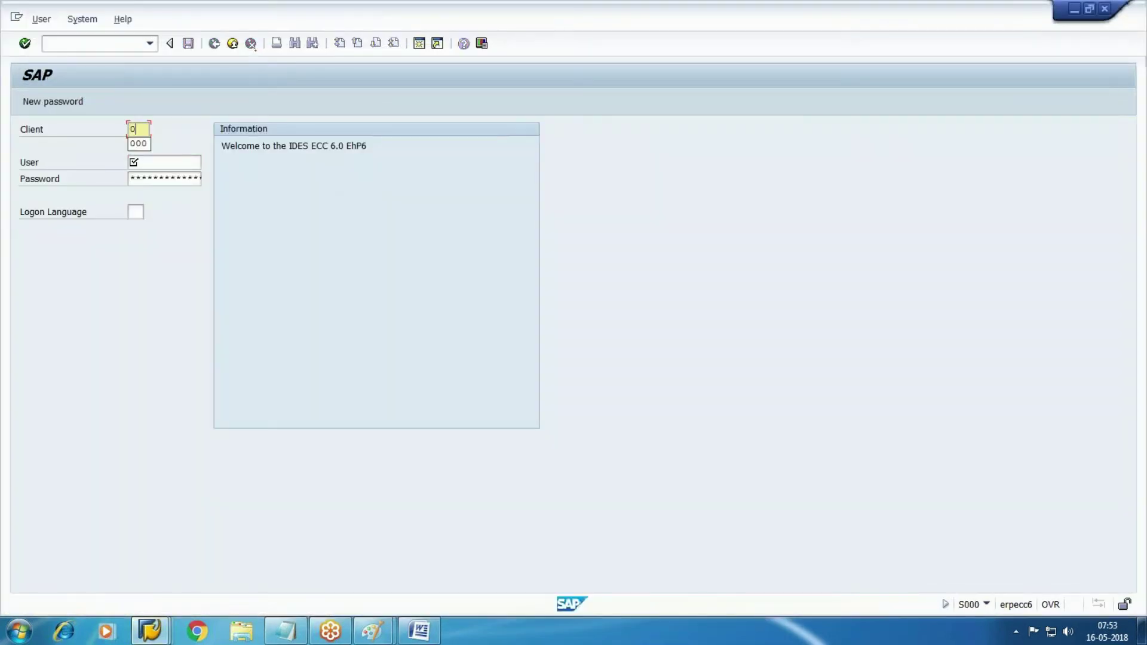
pyautogui.write('idadmin')
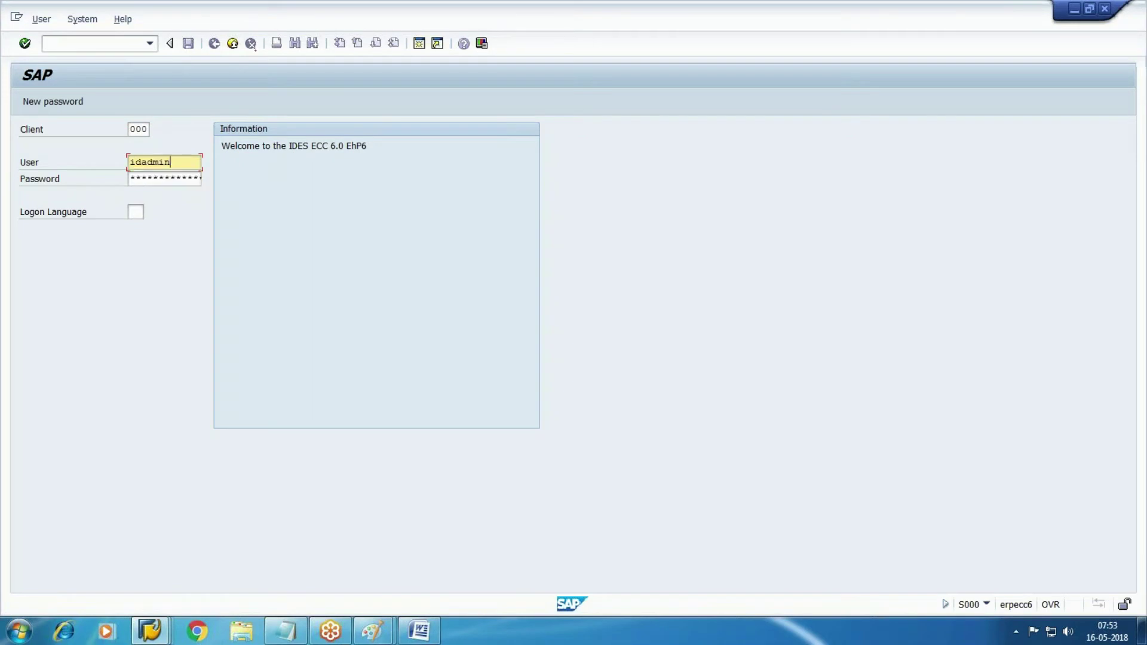
pyautogui.press('Tab')
pyautogui.press('Return')
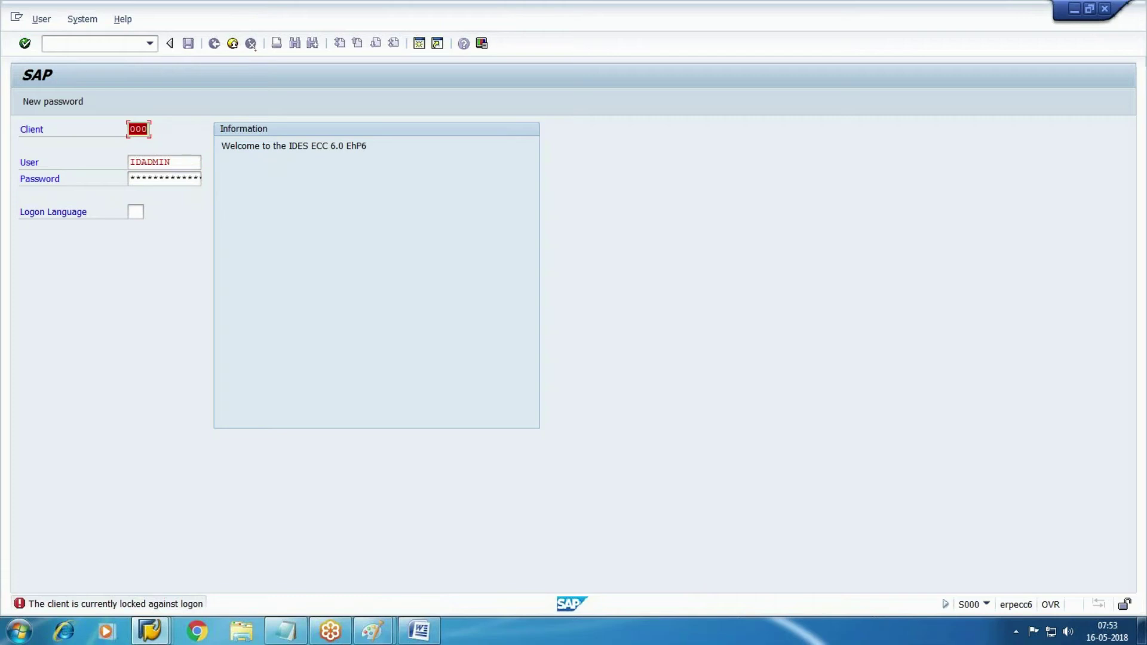
# - Retry with another saved user name and the password, then abandon the locked logon
pyautogui.click(149, 162)
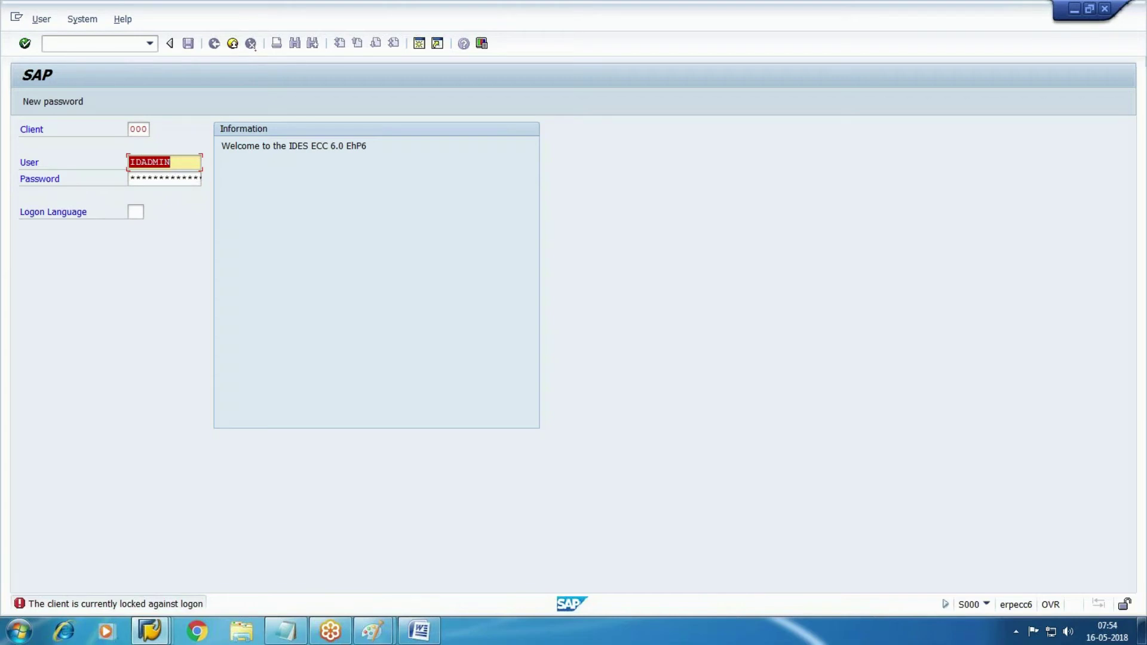
pyautogui.press('BackSpace')
pyautogui.press('Down')
pyautogui.press('Down')
pyautogui.press('Down')
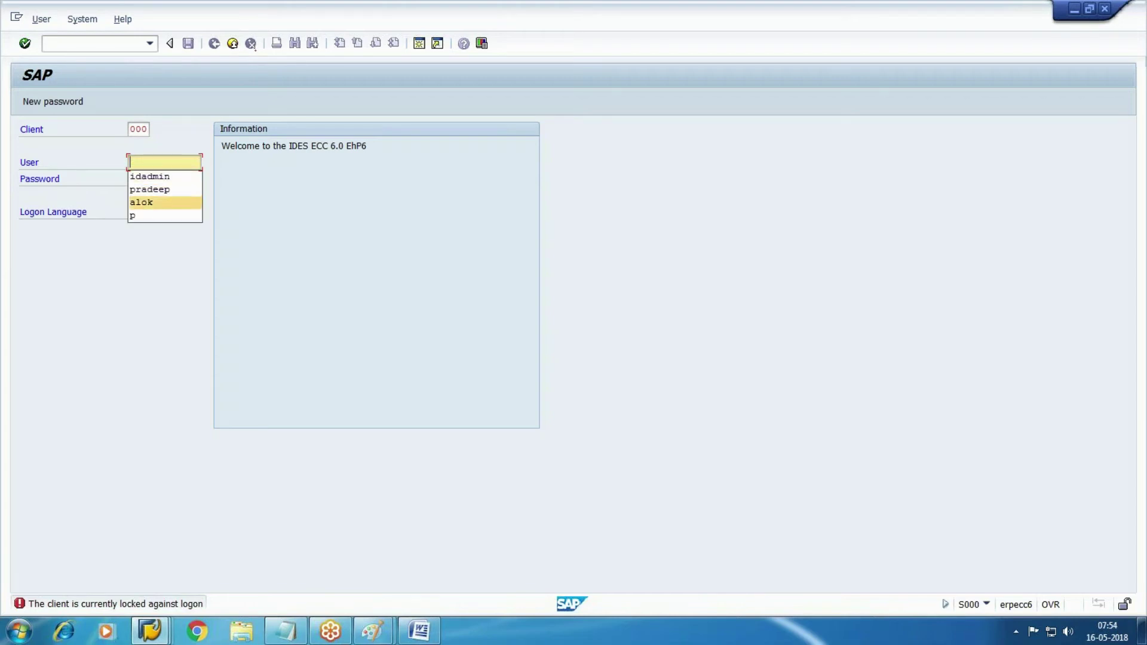
pyautogui.press('Up')
pyautogui.press('Return')
pyautogui.press('Tab')
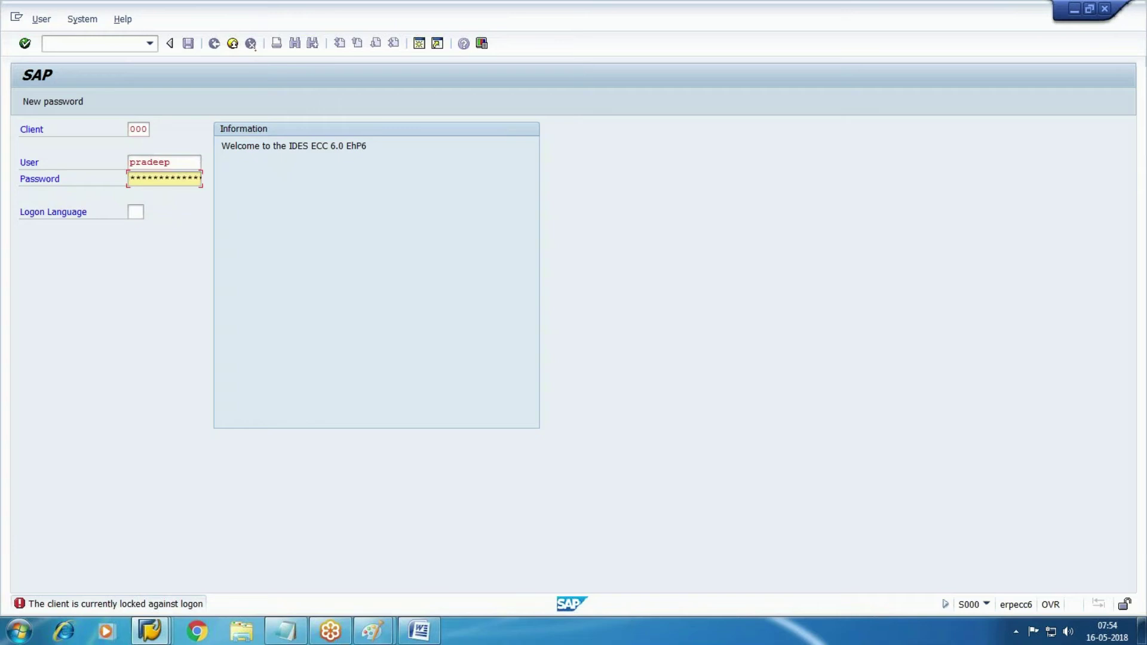
pyautogui.write('***')
pyautogui.press('Return')
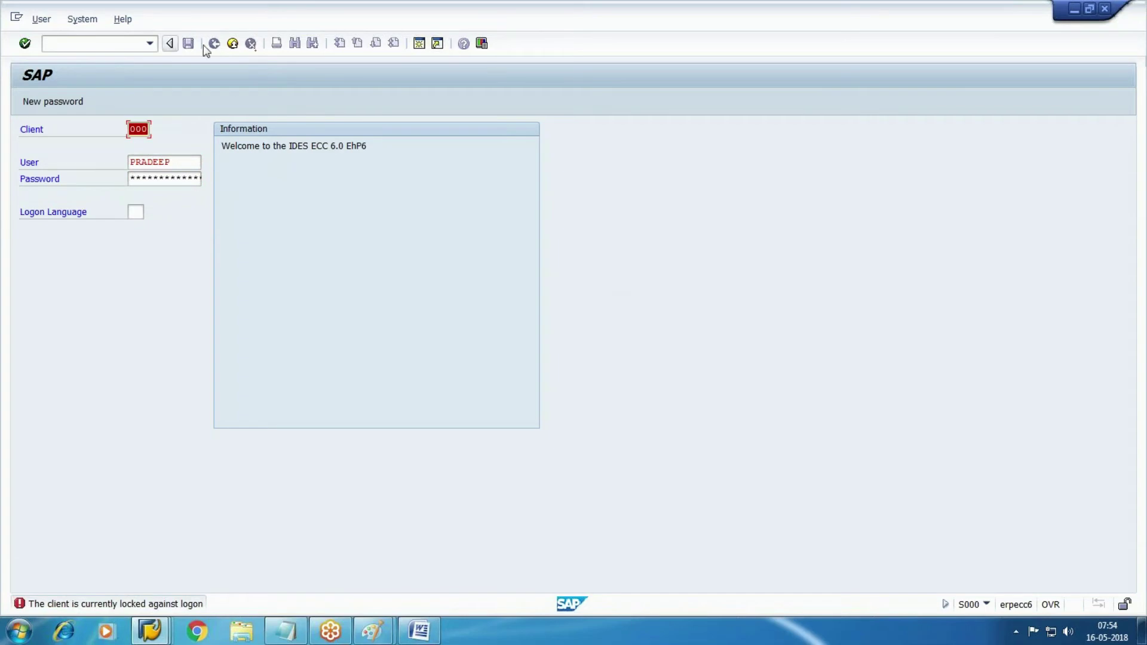
pyautogui.click(233, 45)
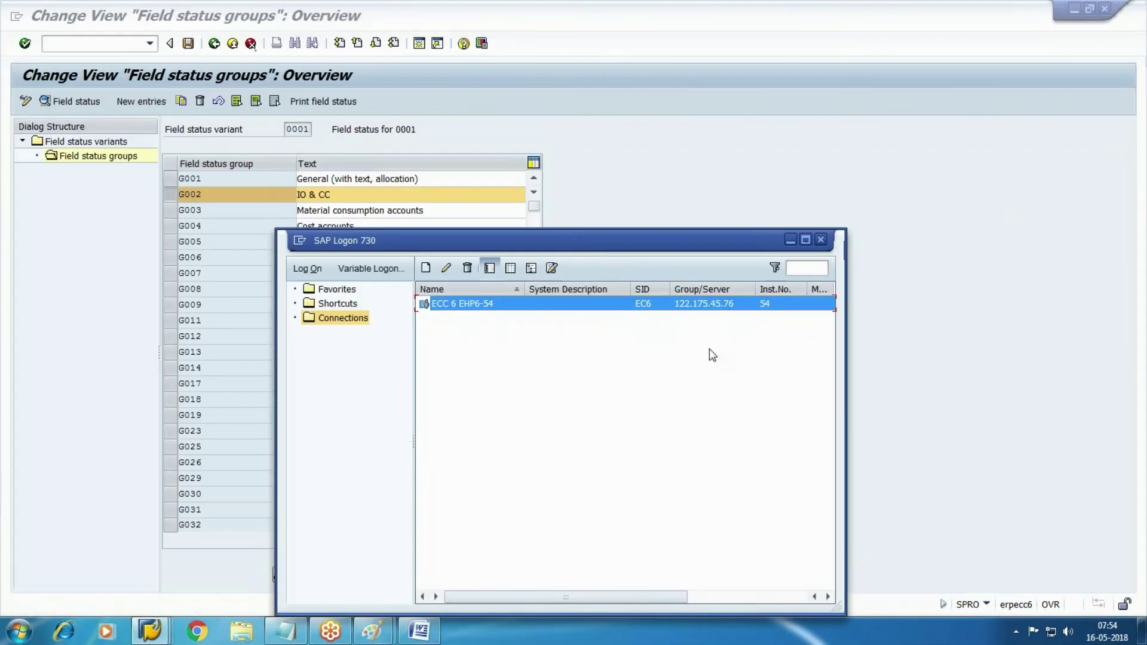
pyautogui.click(790, 239)
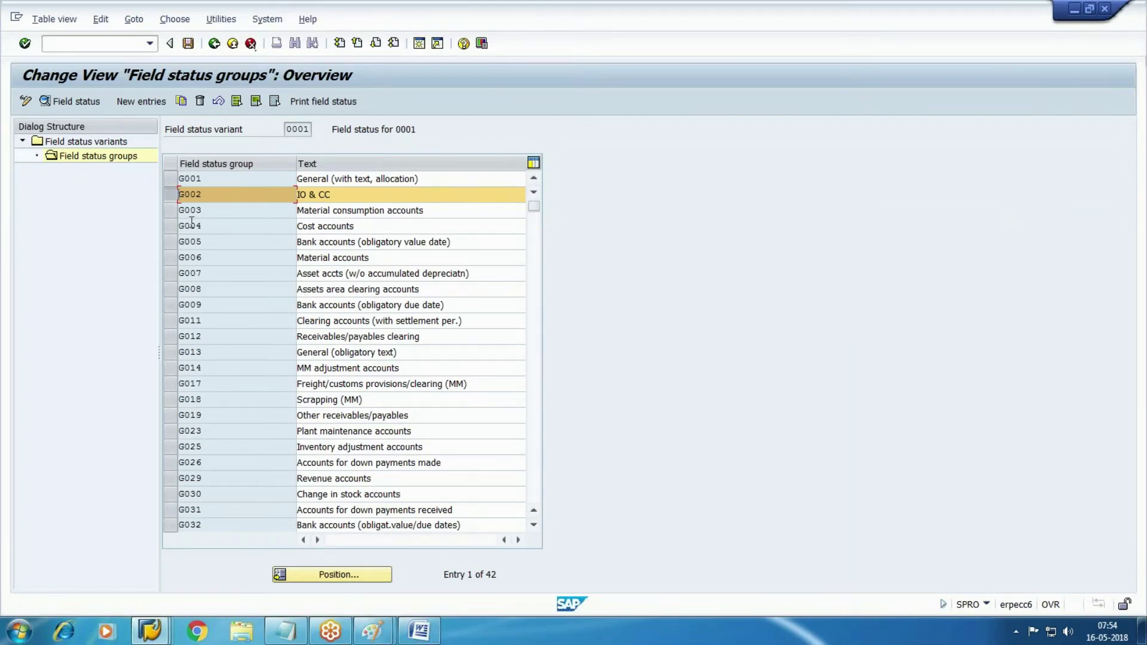
# - Delete group G002 'IO & CC' from variant 0001 and save under the customizing request
pyautogui.click(173, 195)
pyautogui.click(173, 195)
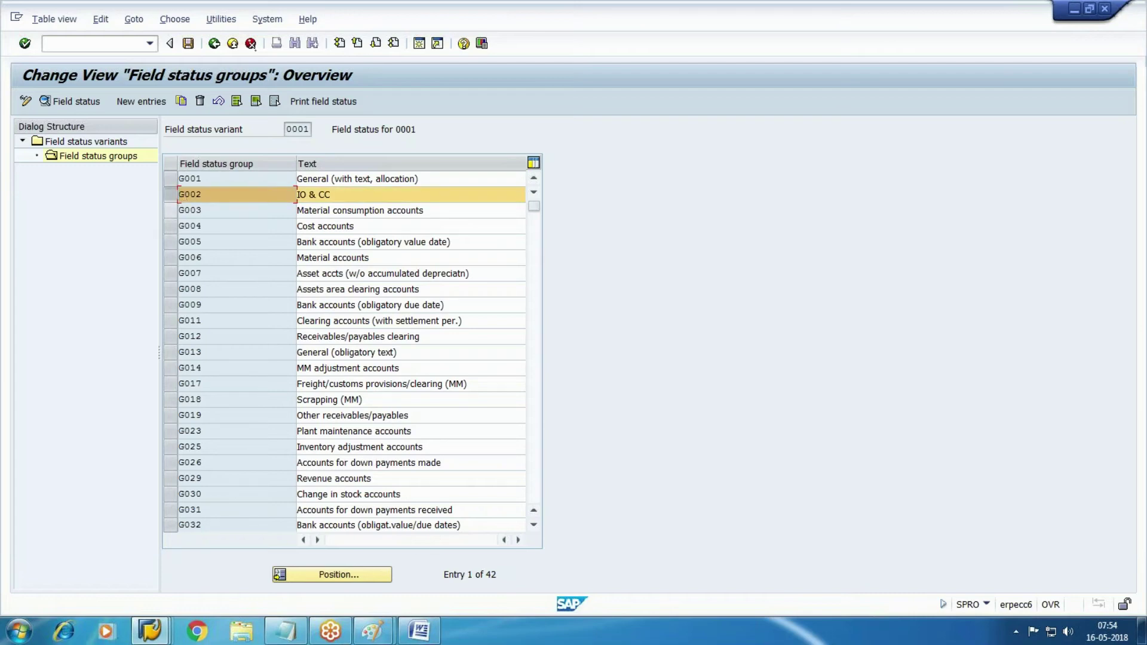
pyautogui.click(171, 194)
pyautogui.moveTo(168, 181); pyautogui.dragTo(171, 196)
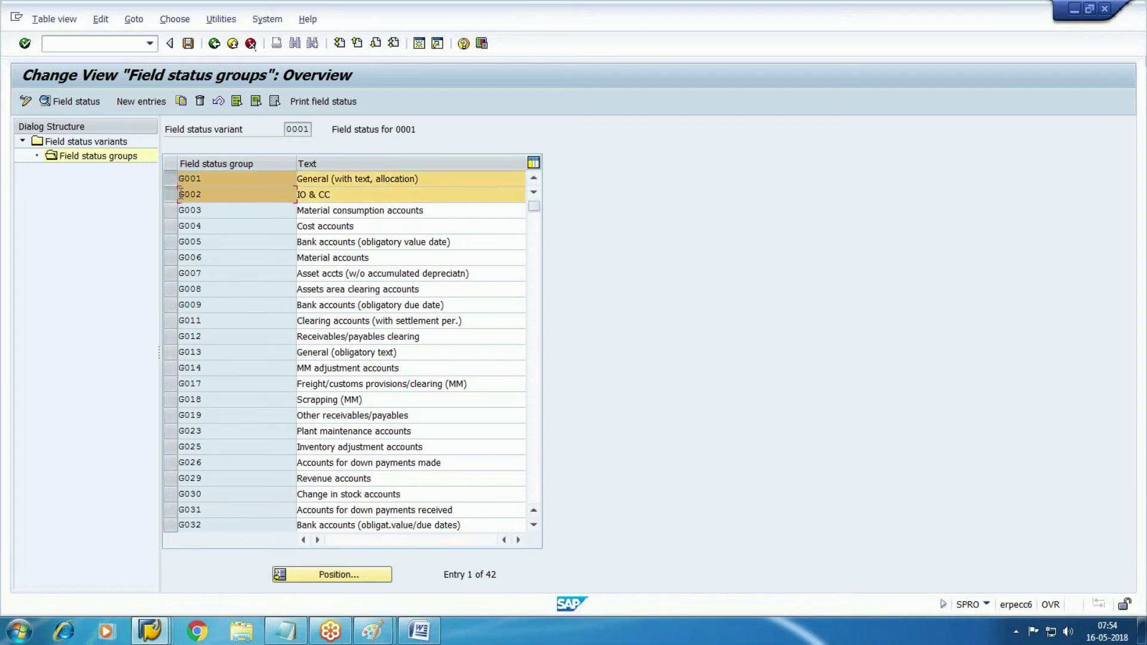
pyautogui.click(173, 194)
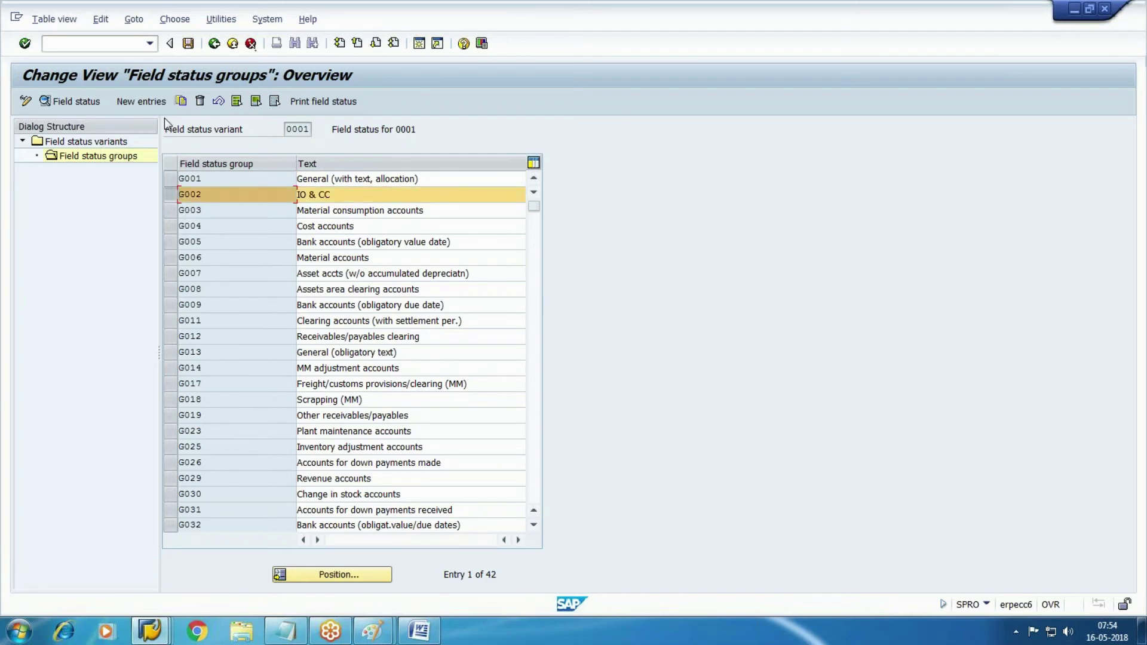
pyautogui.click(200, 101)
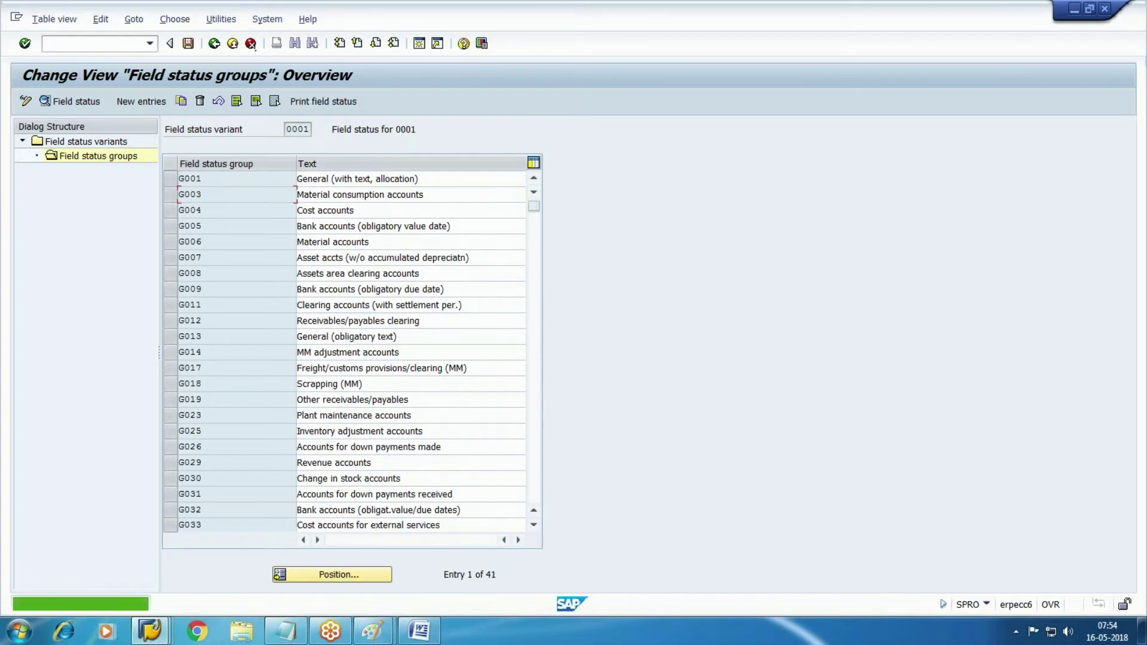
pyautogui.hotkey('ctrl', 's')
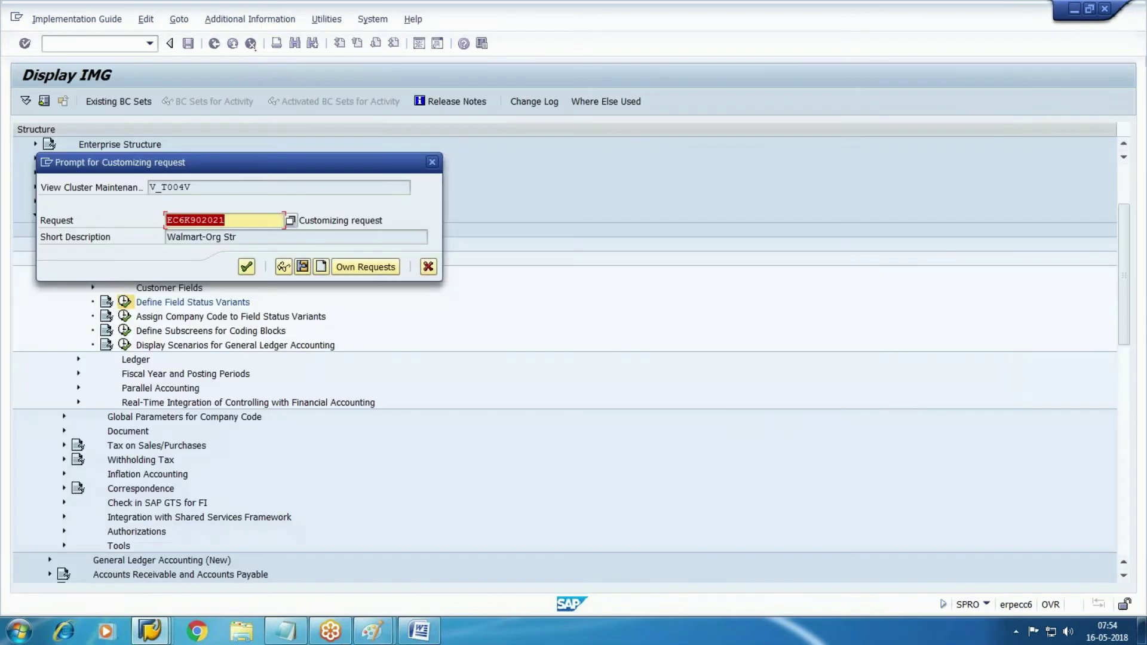
pyautogui.press('Return')
# - Back in the variants list, copy variant 0001 under the key WM10
pyautogui.press('F3')
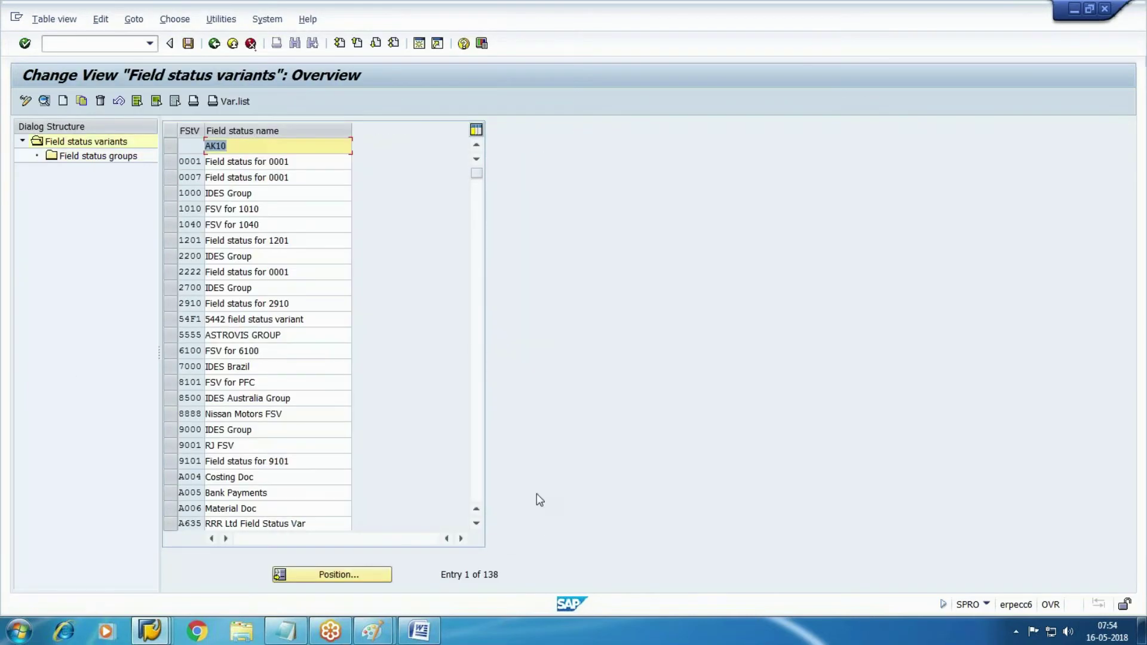
pyautogui.click(179, 161)
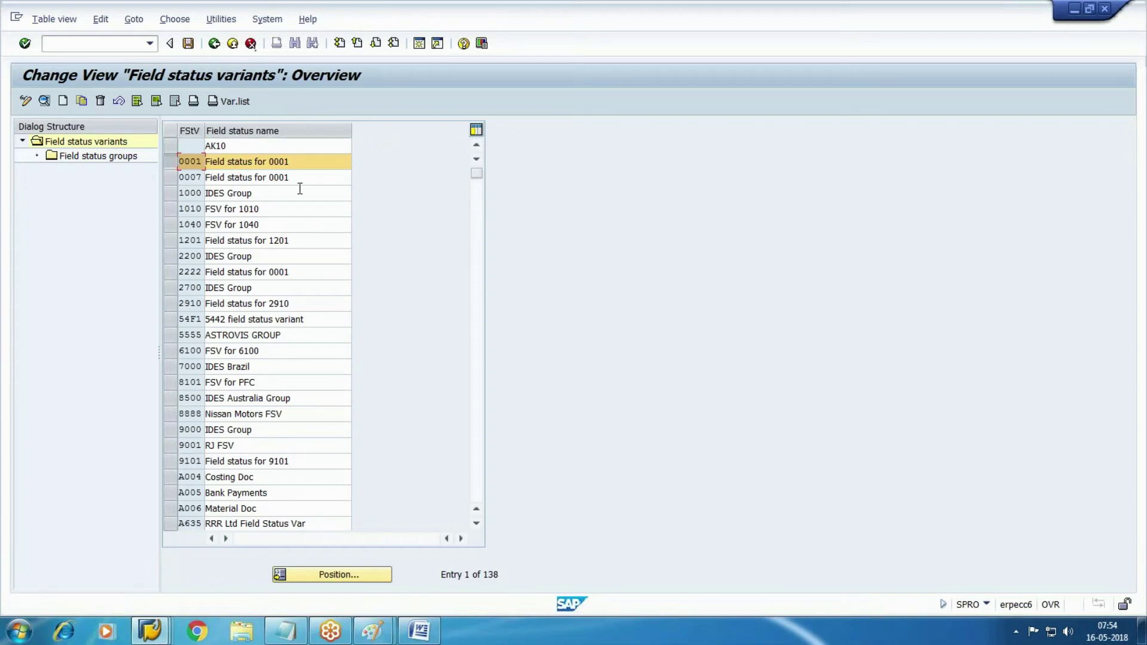
pyautogui.click(81, 101)
pyautogui.press('BackSpace')
pyautogui.press('Down')
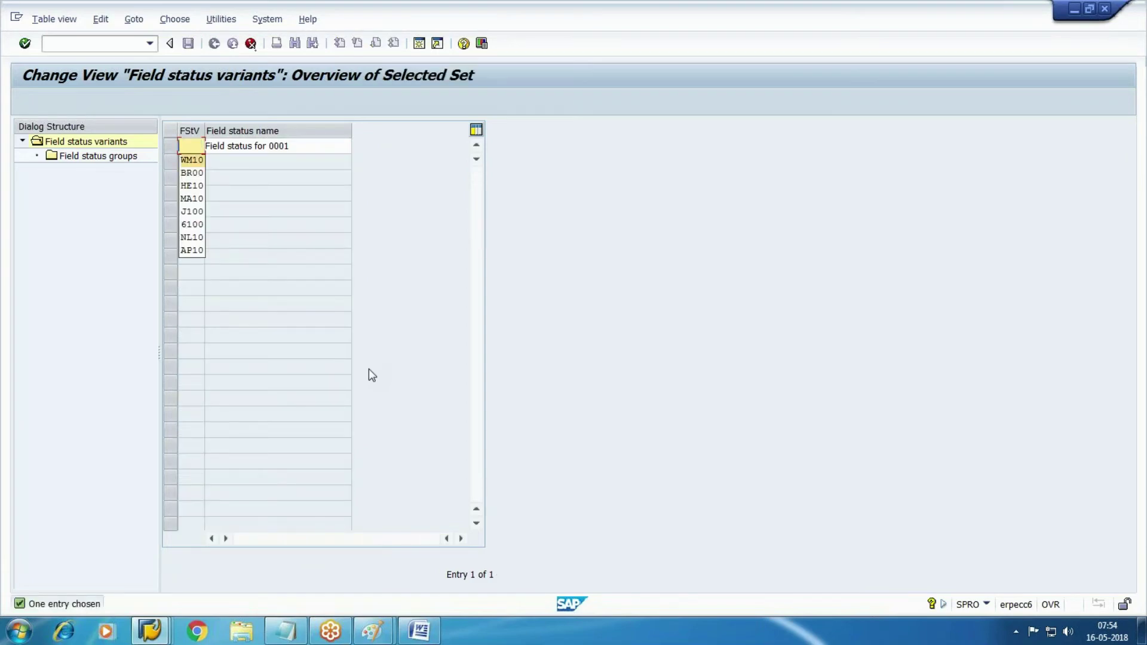
pyautogui.press('Return')
# - Name the copy WM10-FSV and copy it with all dependent groups
pyautogui.press('Tab')
pyautogui.write('W')
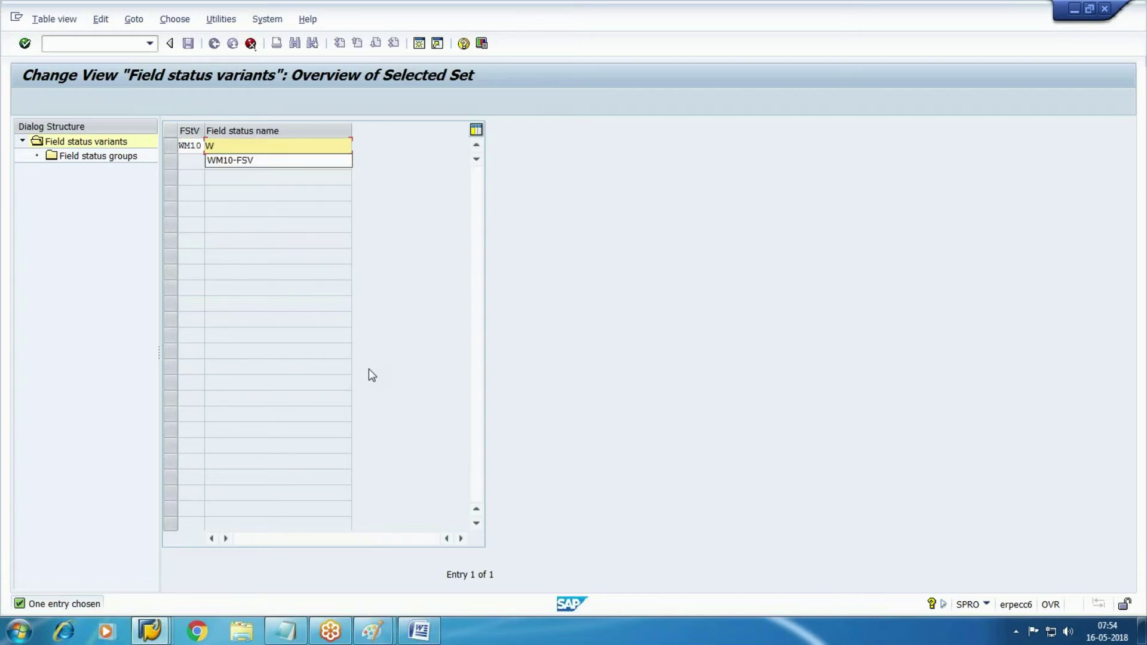
pyautogui.press('Down')
pyautogui.press('Return')
pyautogui.press('Return')
pyautogui.click(411, 254)
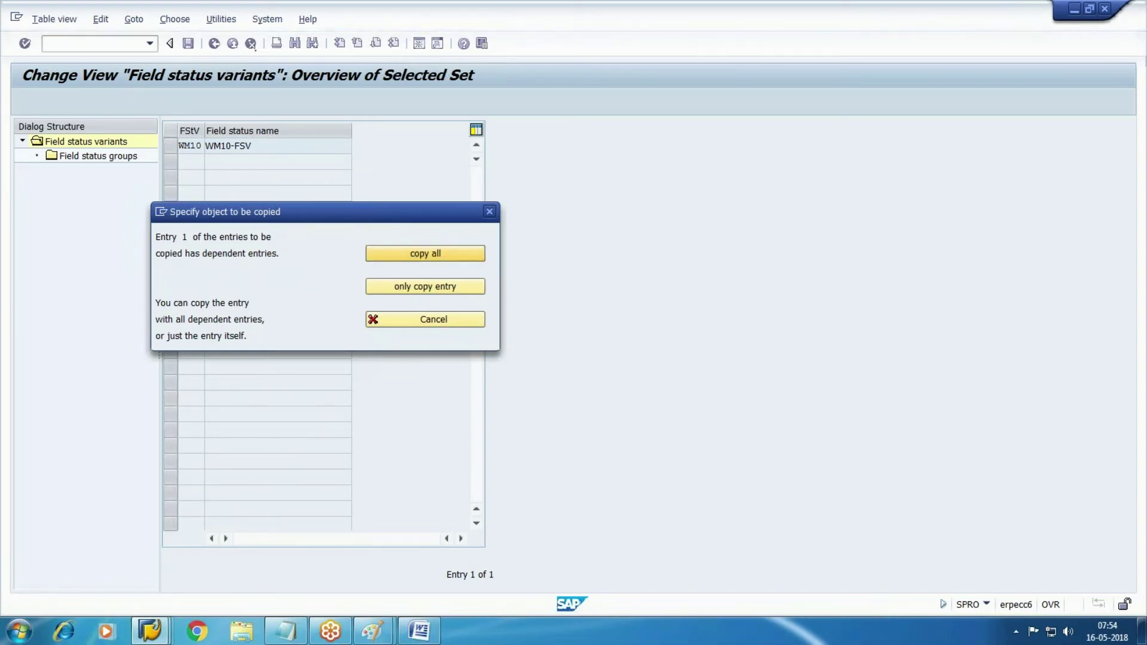
pyautogui.press('Return')
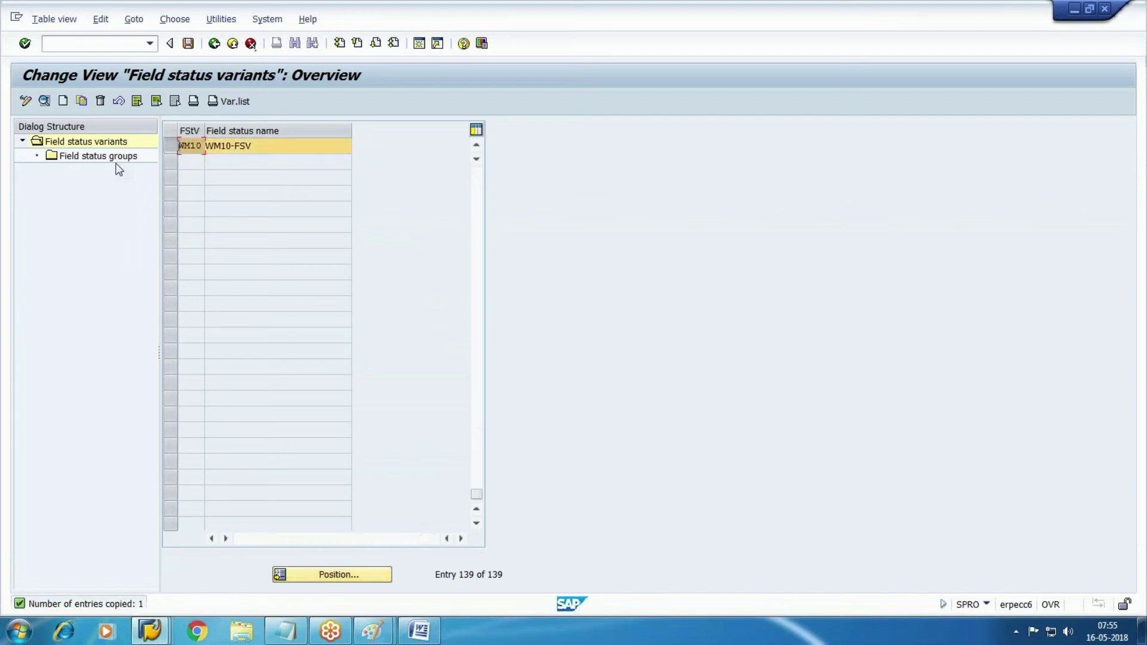
pyautogui.doubleClick(96, 156)
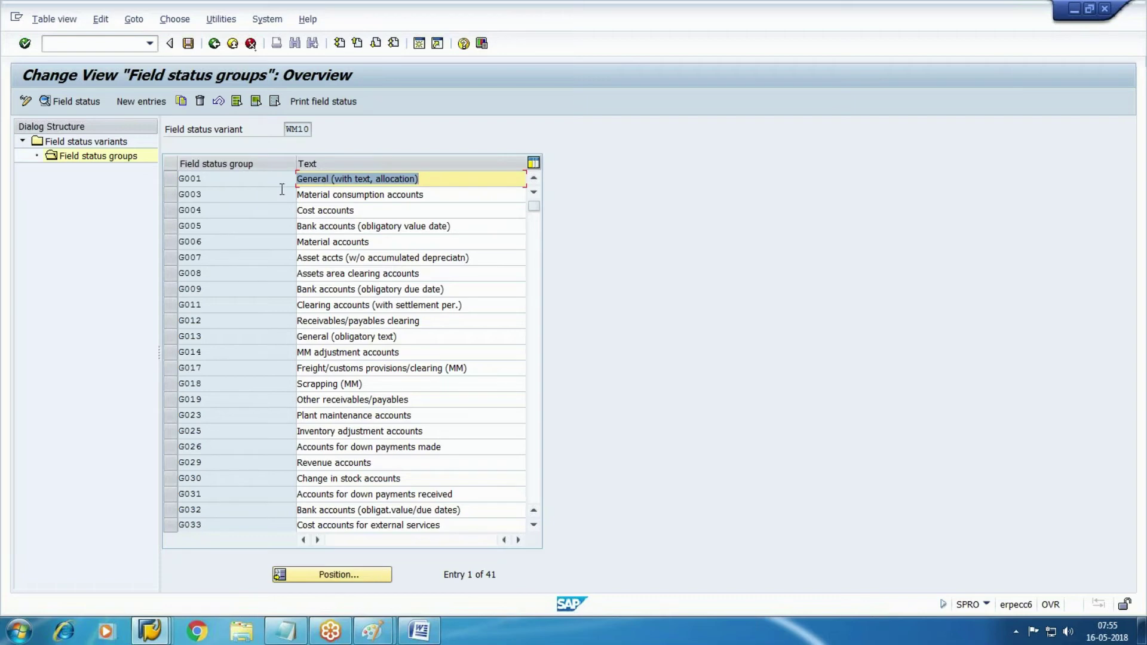
pyautogui.click(170, 210)
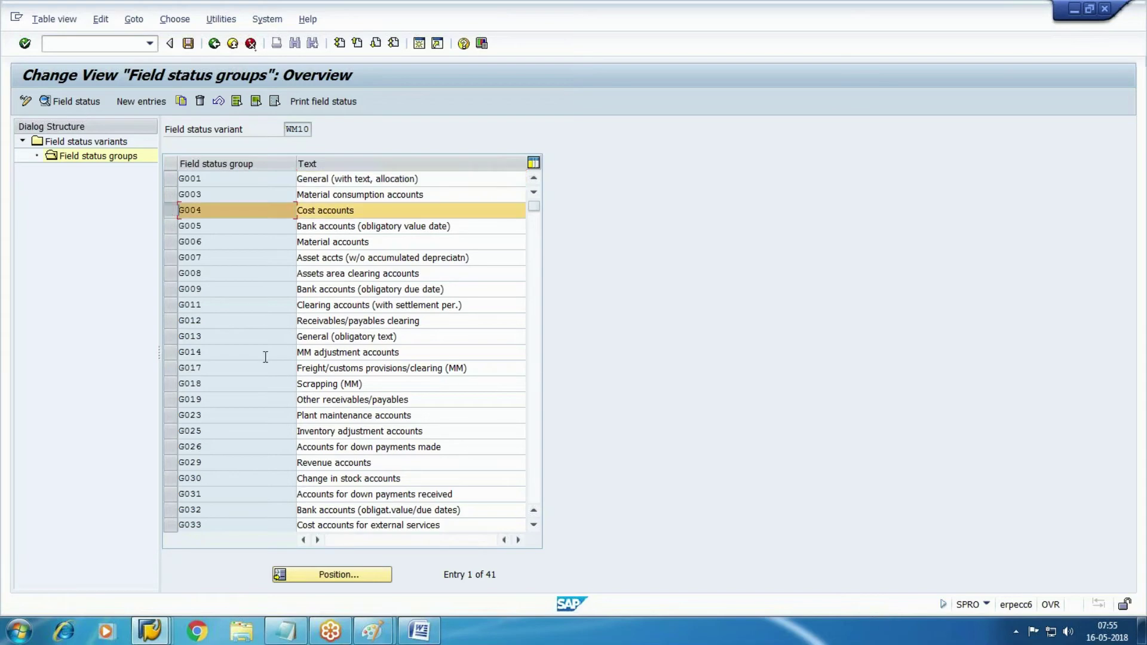
pyautogui.click(72, 100)
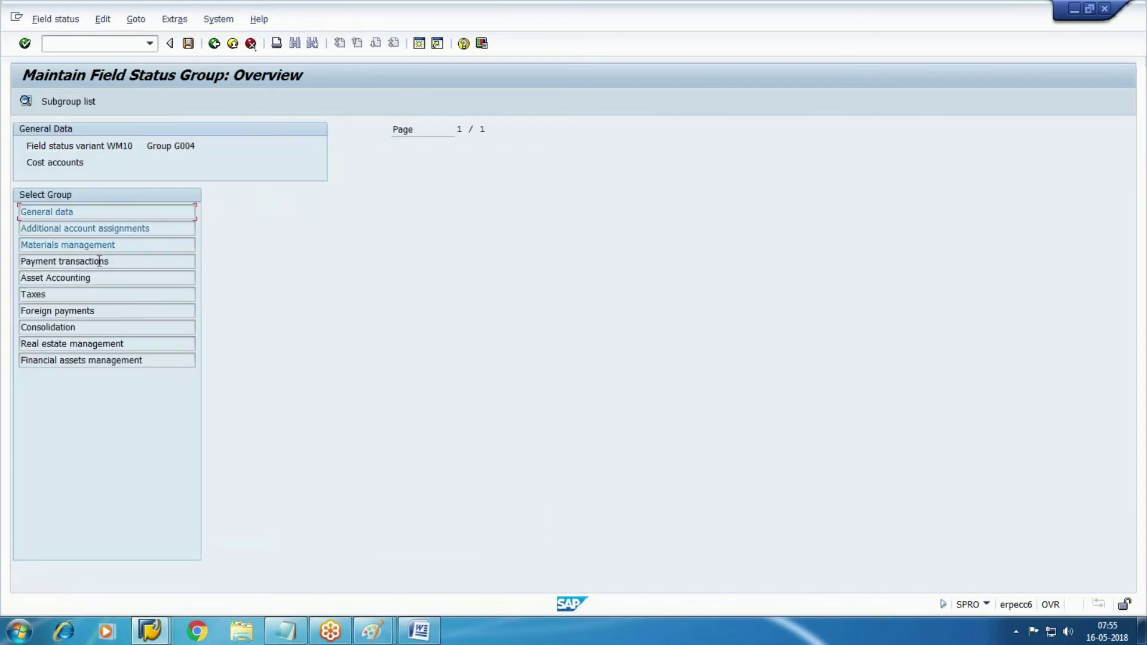
pyautogui.doubleClick(54, 229)
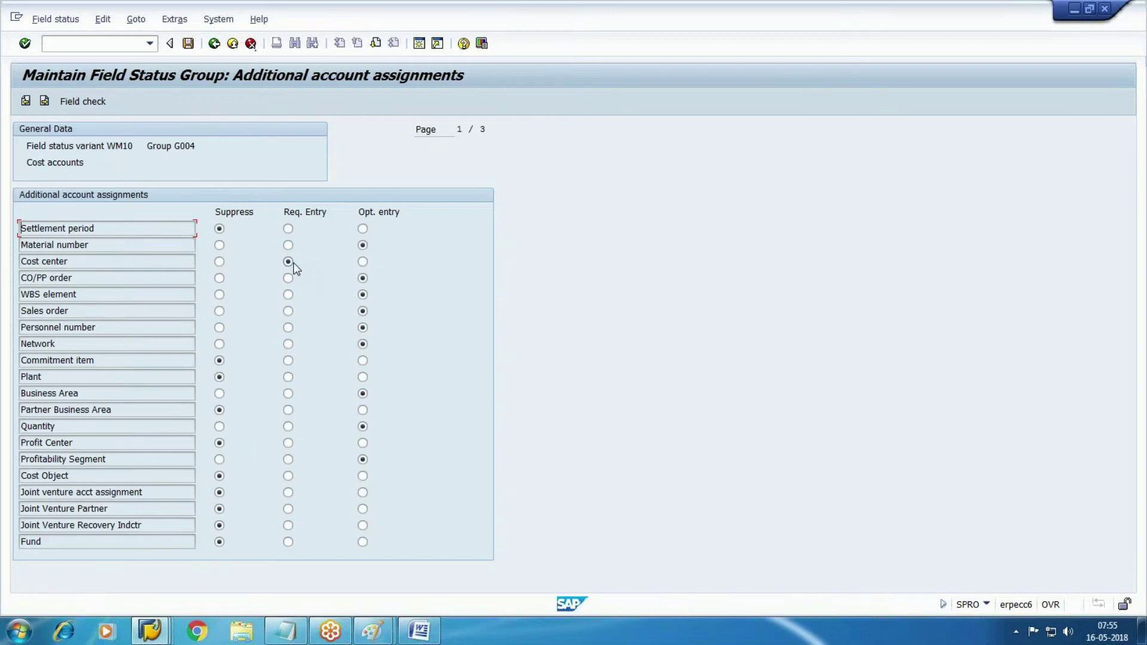
pyautogui.click(214, 44)
# - Save the group settings and set CO/PP order to suppressed in G005's additional account assignments
pyautogui.click(214, 43)
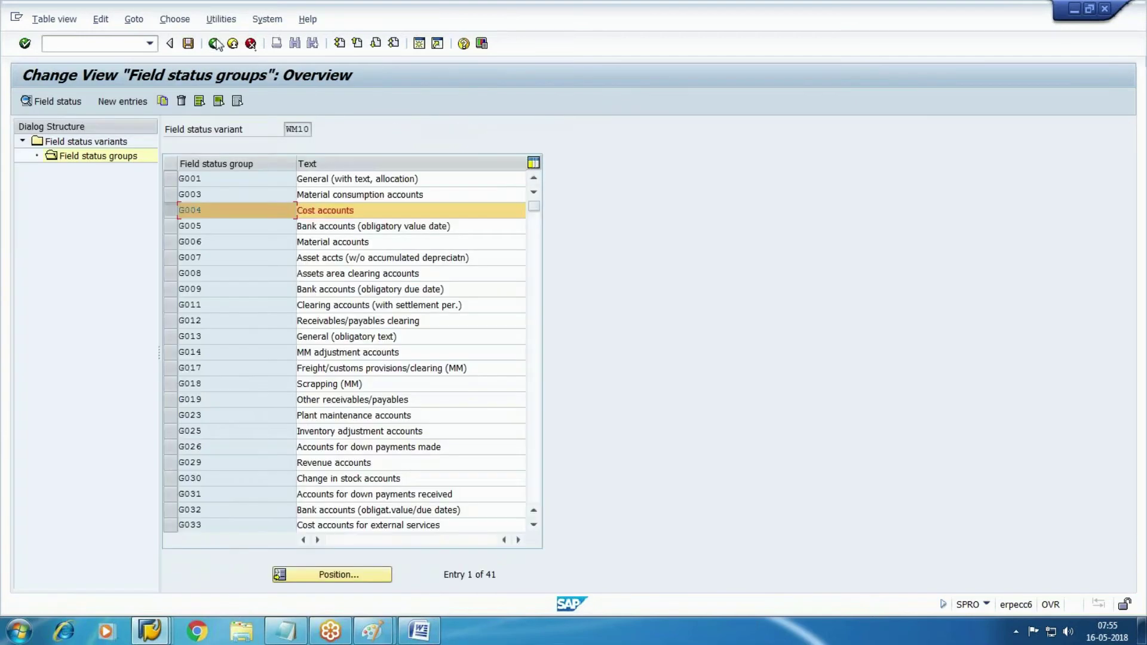
pyautogui.click(187, 43)
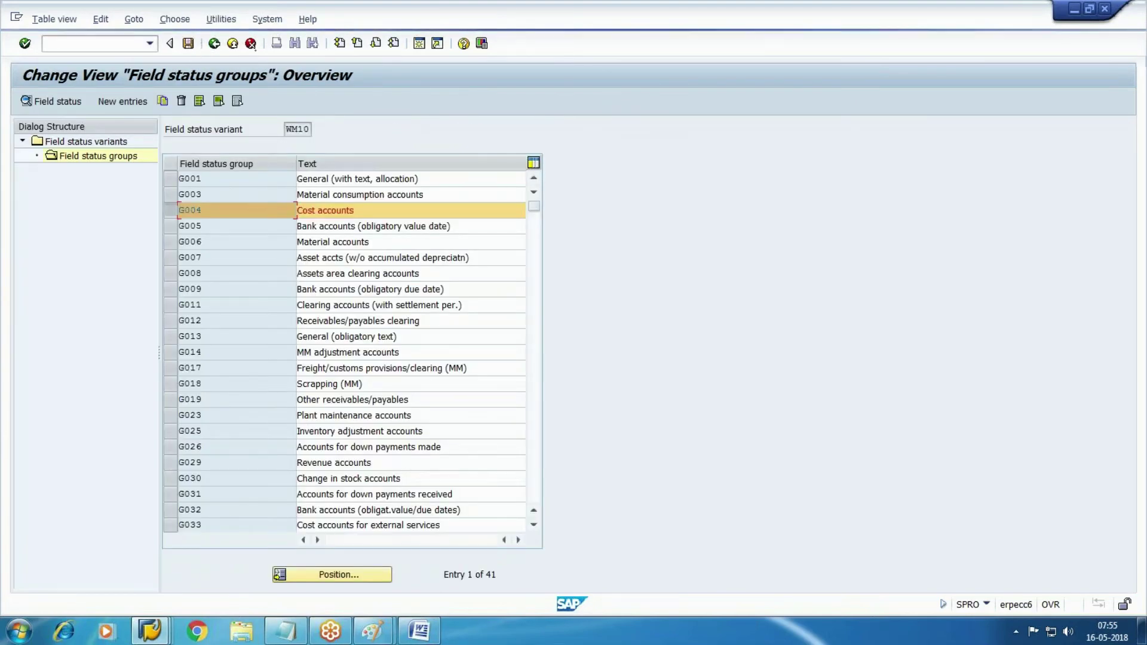
pyautogui.click(175, 228)
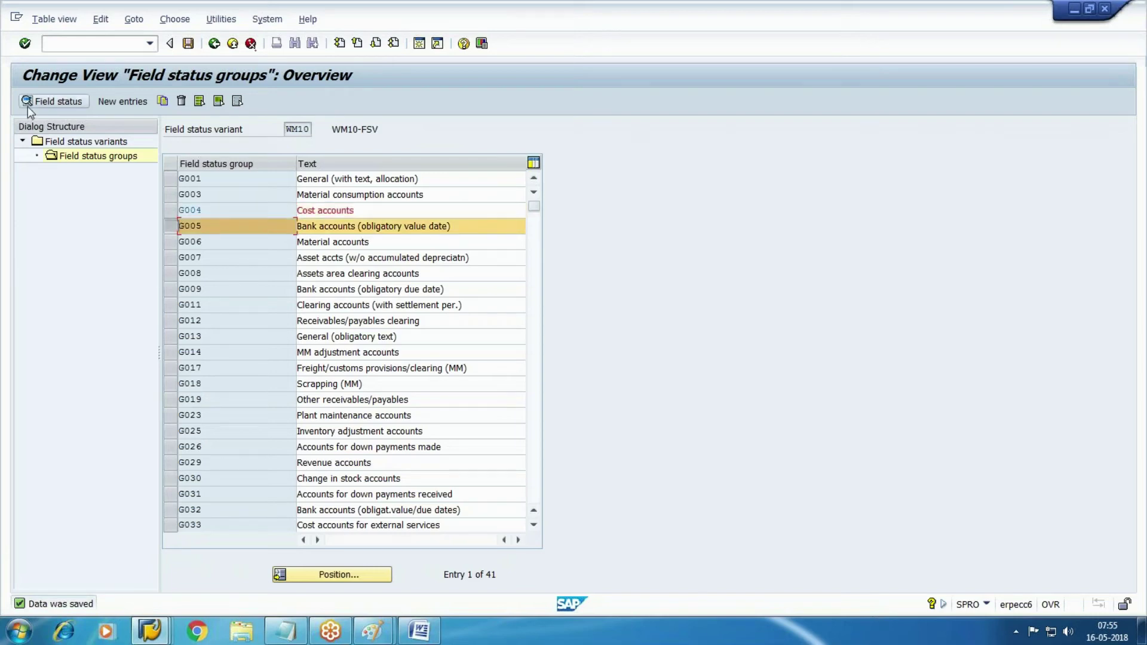
pyautogui.click(28, 107)
pyautogui.doubleClick(86, 230)
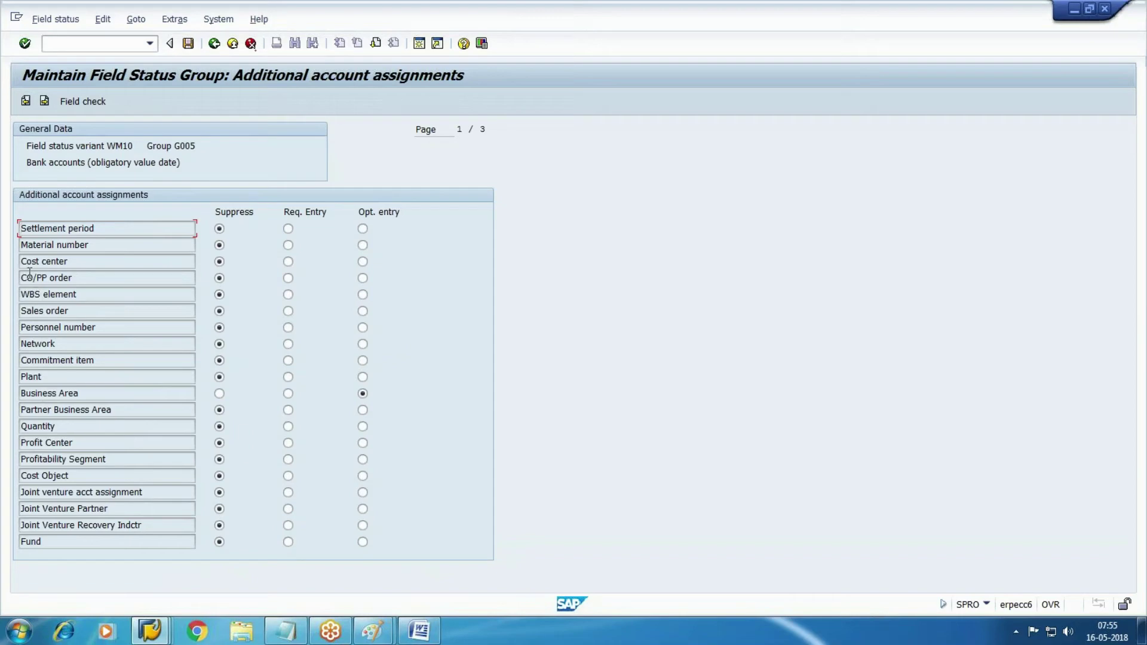
pyautogui.press('F3')
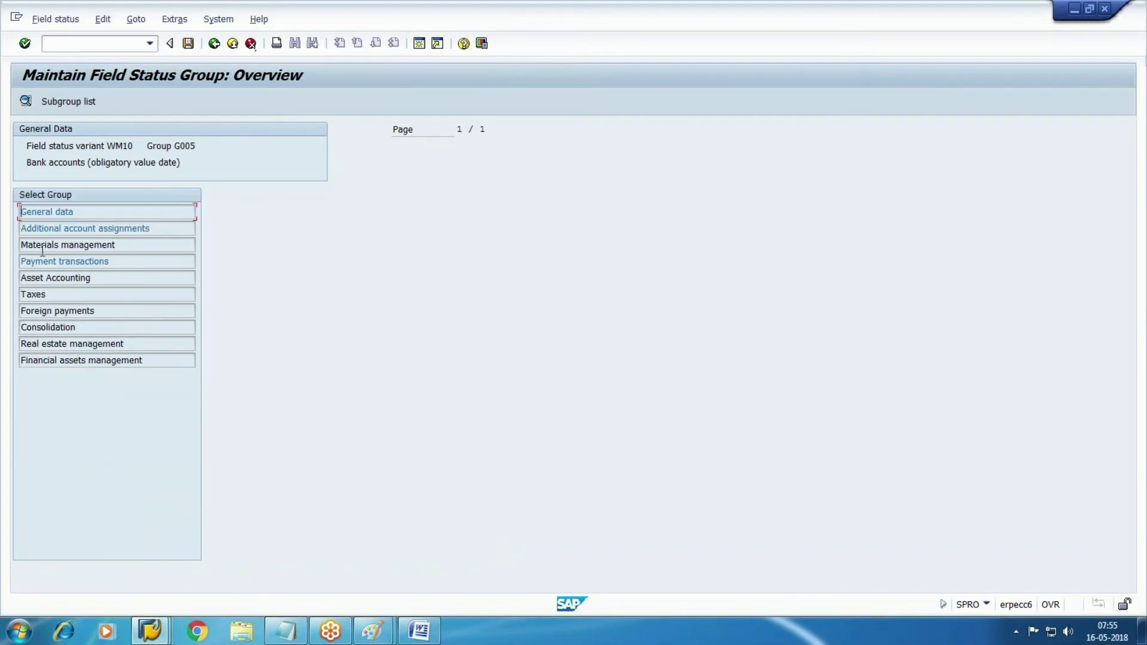
pyautogui.click(45, 229)
pyautogui.click(220, 278)
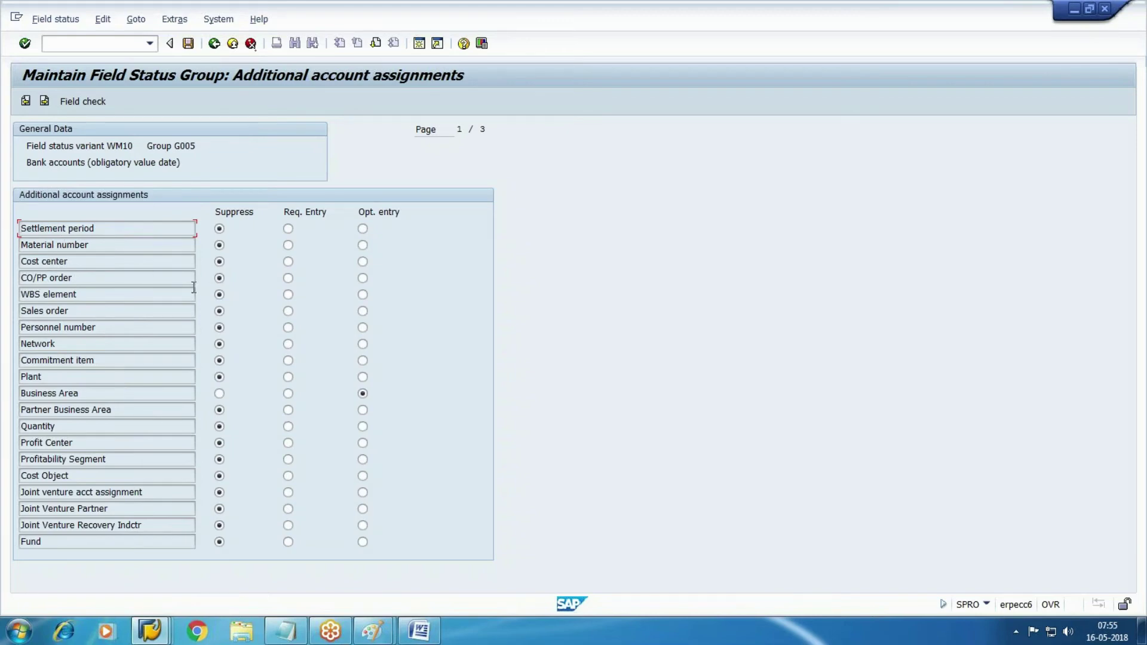
pyautogui.press('F3')
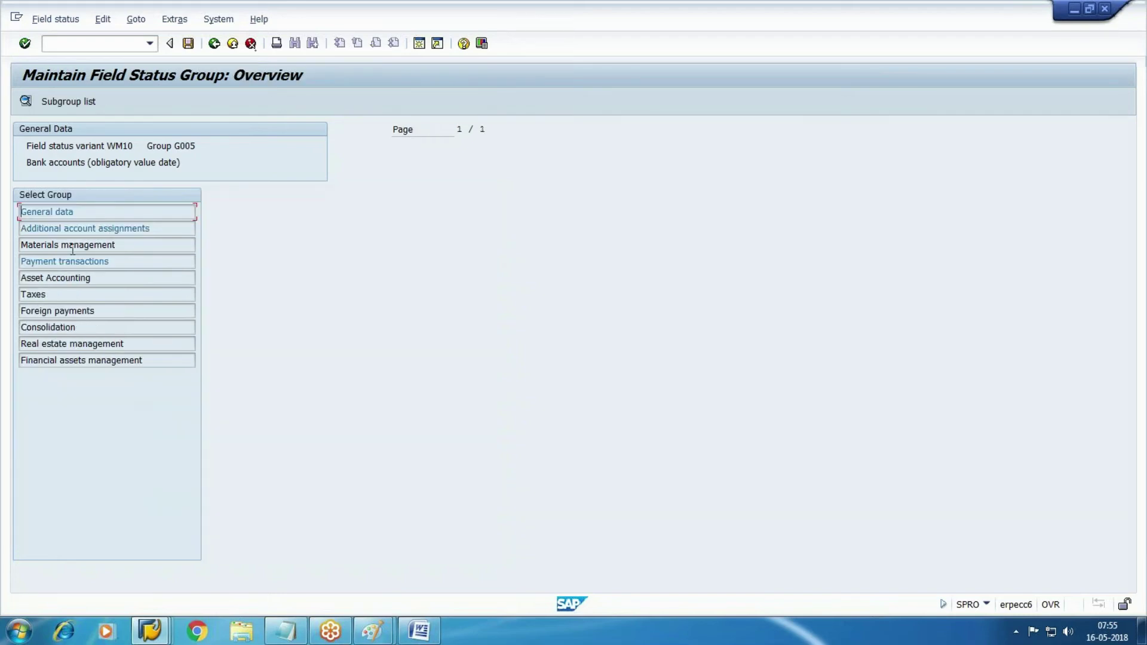
# - Review the payment transaction fields of G005 and G004, then return to the IMG tree
pyautogui.click(74, 262)
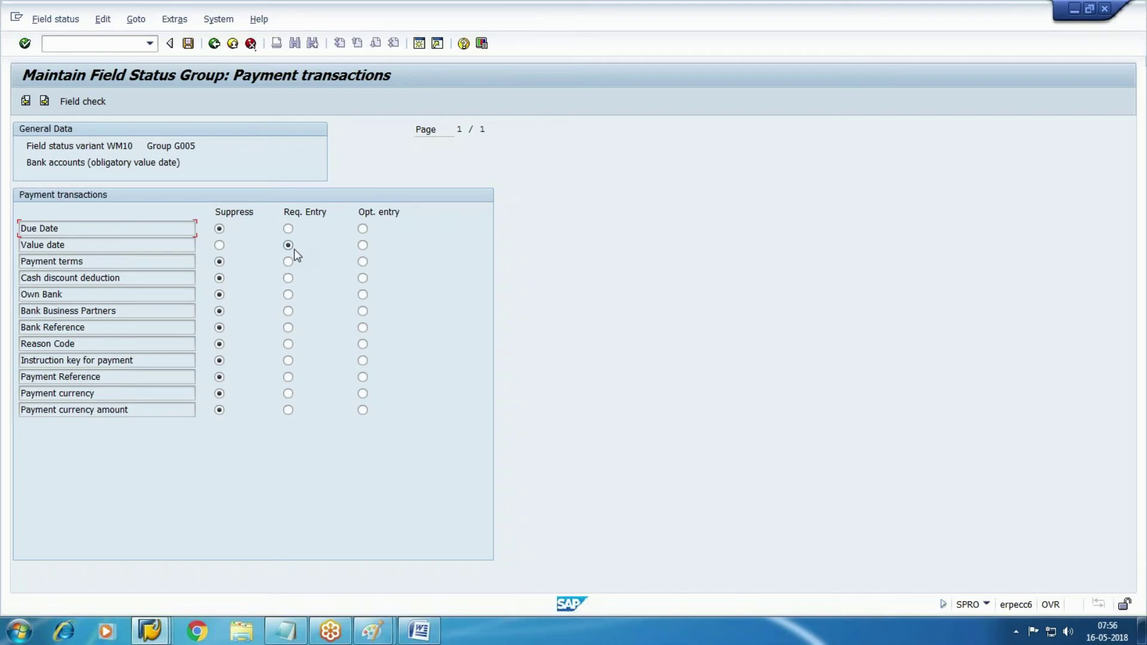
pyautogui.press('F3')
pyautogui.press('F3')
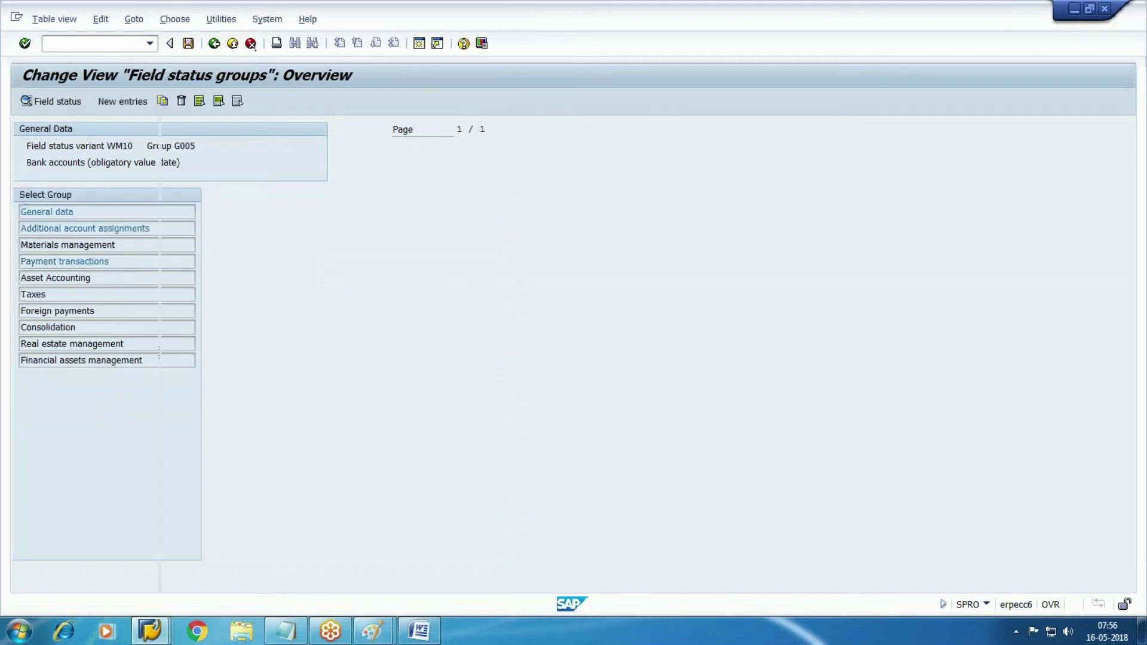
pyautogui.doubleClick(174, 213)
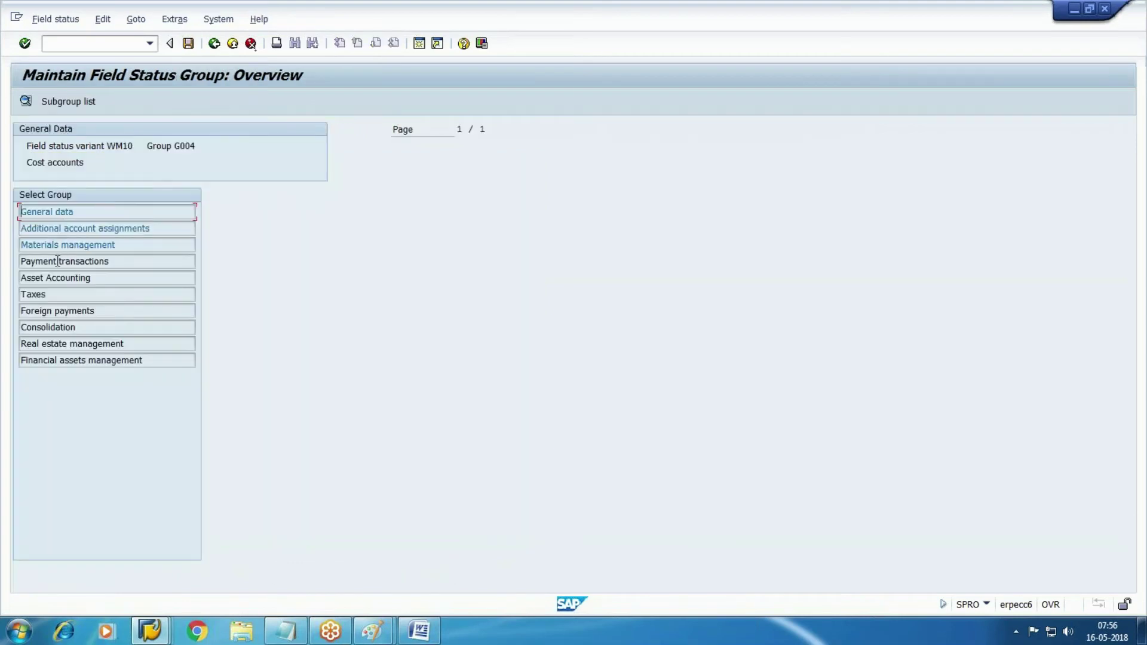
pyautogui.click(55, 262)
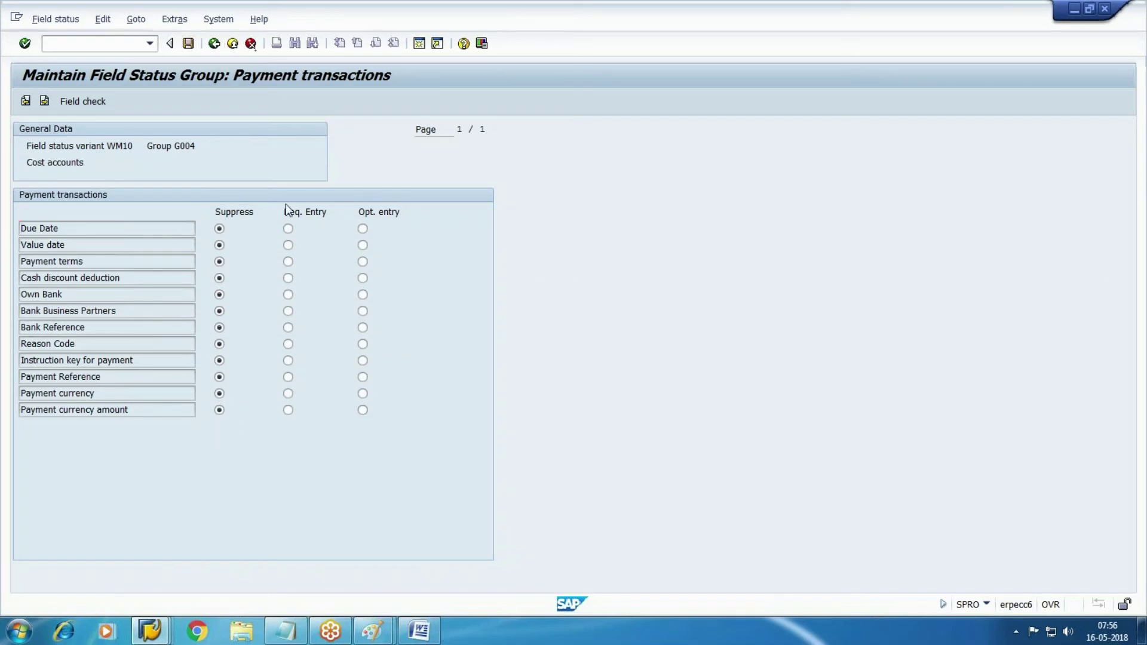
pyautogui.hotkey('shift', 'F3')
pyautogui.click(166, 323)
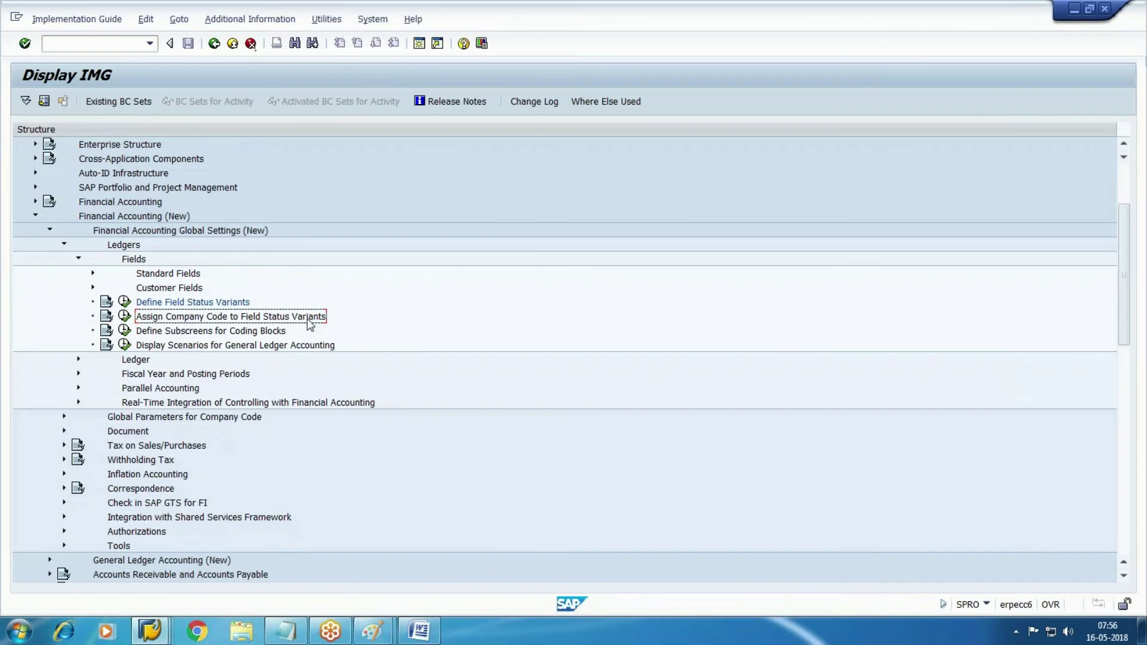
# - Locate company code WM10, after AP10, in the company code field status variant assignments
pyautogui.click(124, 316)
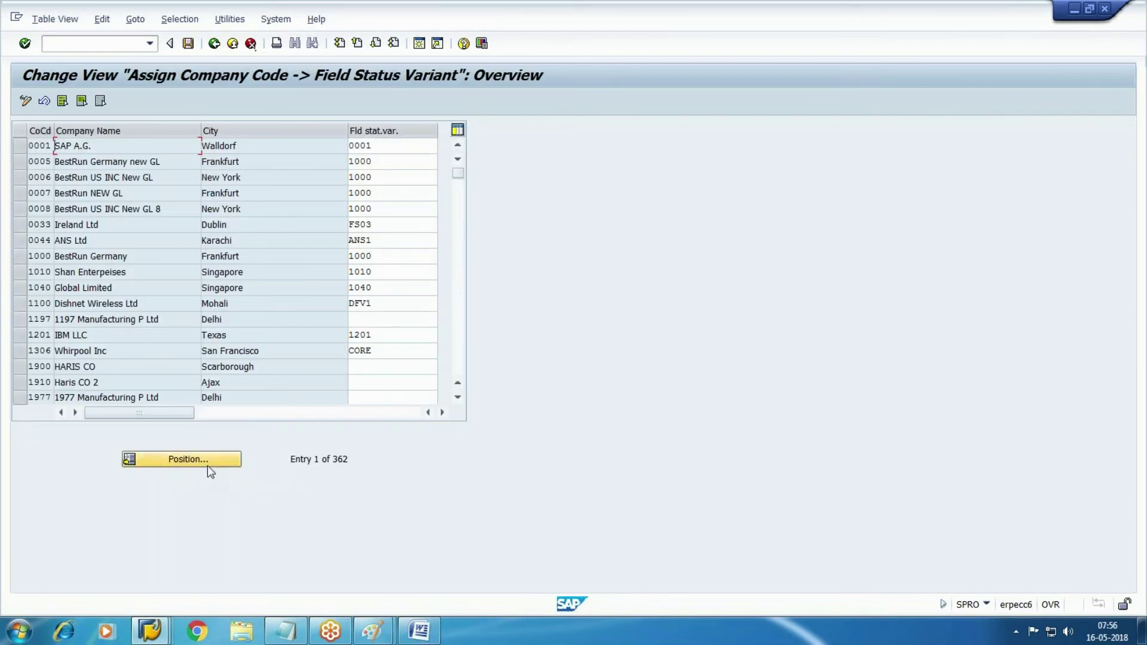
pyautogui.click(207, 462)
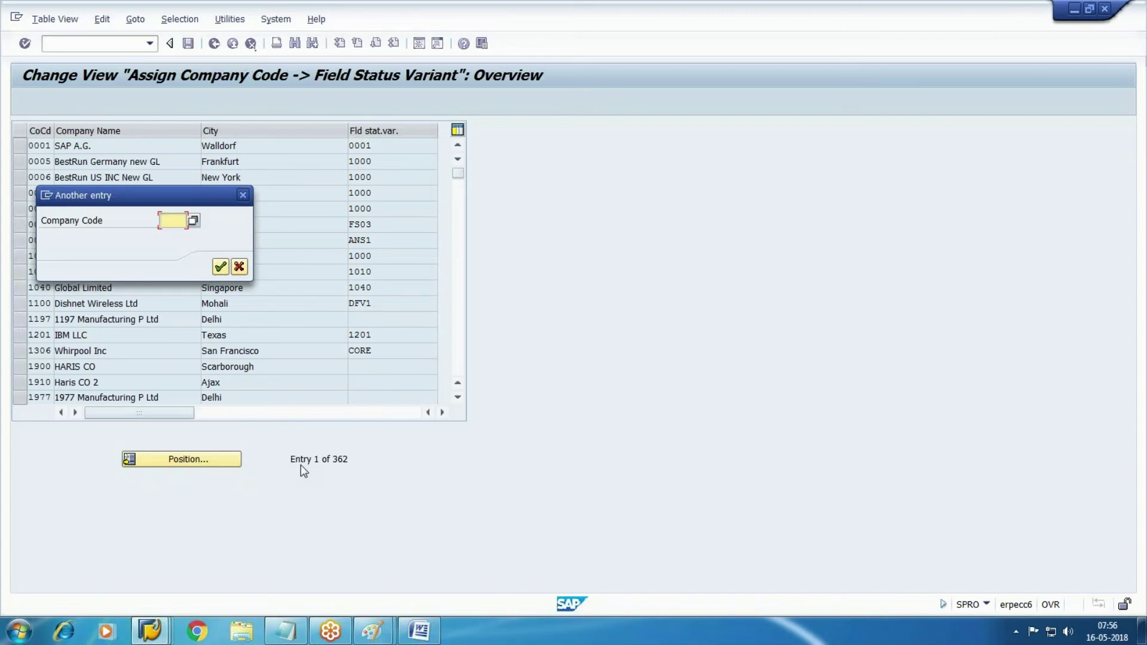
pyautogui.write('AP10')
pyautogui.press('Return')
pyautogui.click(228, 460)
pyautogui.write('WM10')
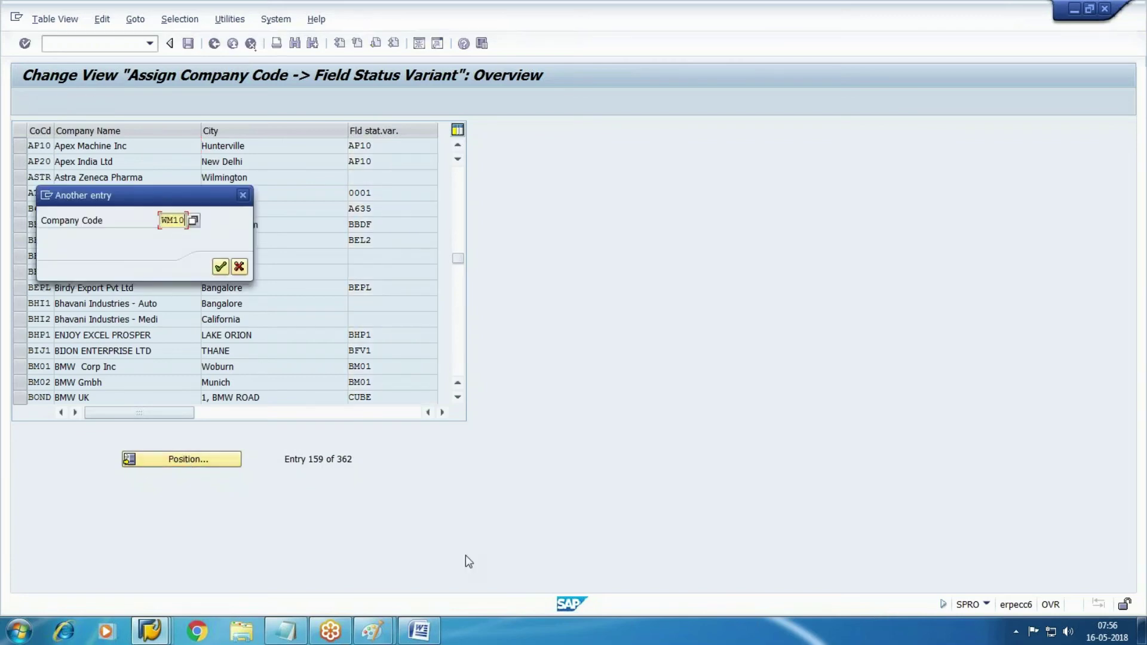
pyautogui.press('Return')
# - Assign field status variant WM10, save under the request, and note 'Doc Type- Header' in Notepad
pyautogui.write('WM10')
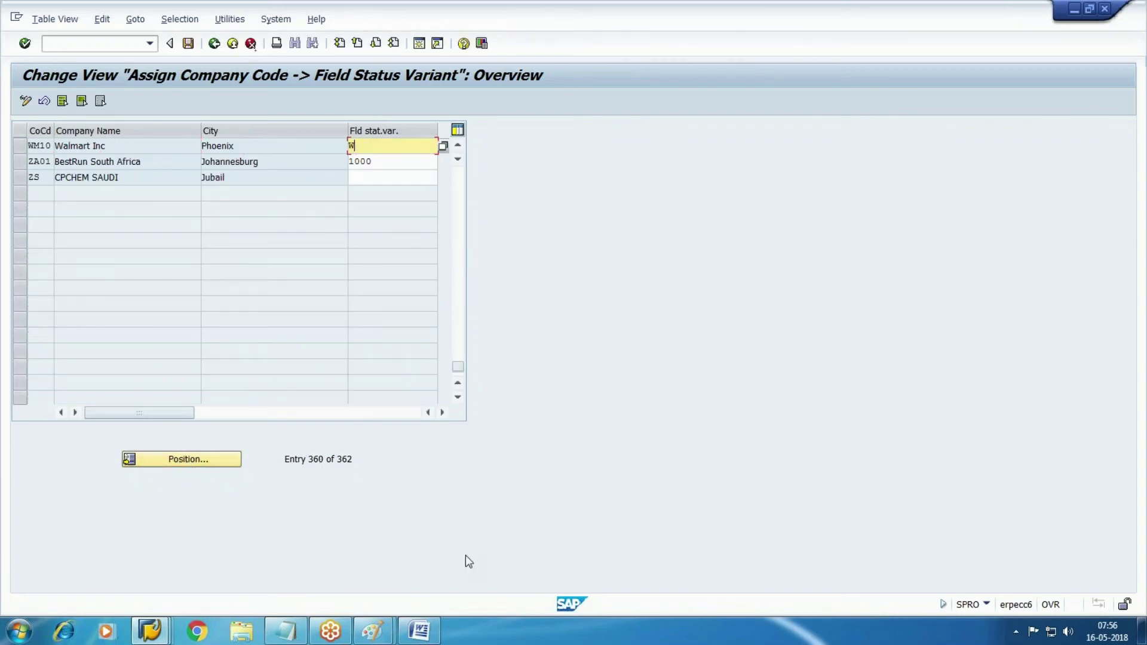
pyautogui.press('Return')
pyautogui.hotkey('ctrl', 's')
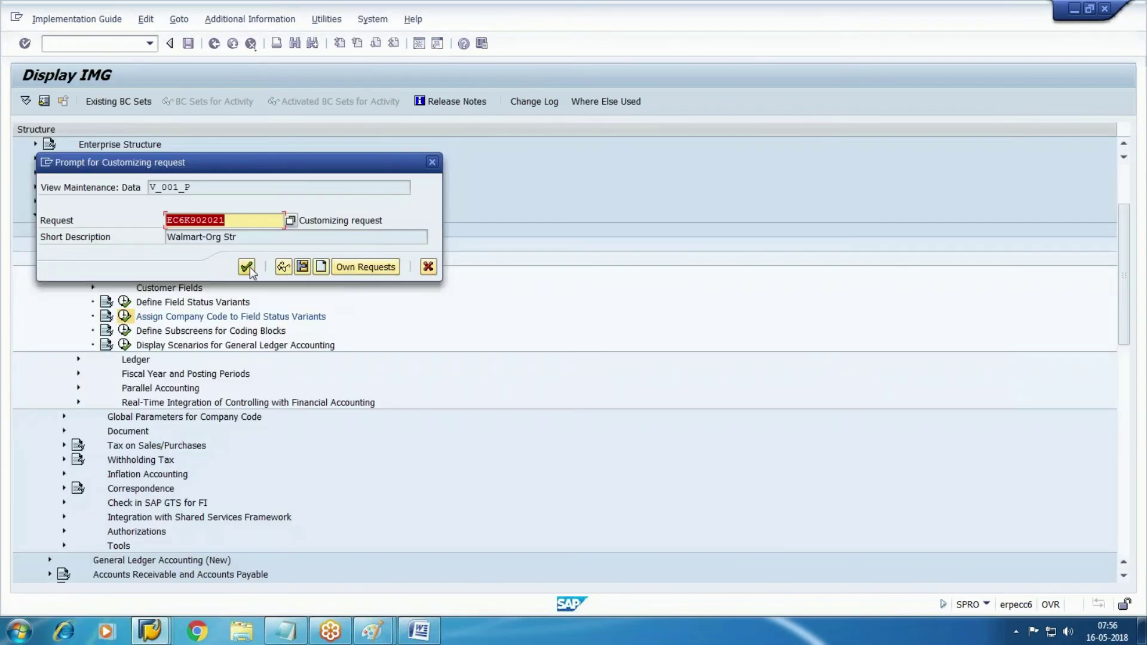
pyautogui.click(246, 267)
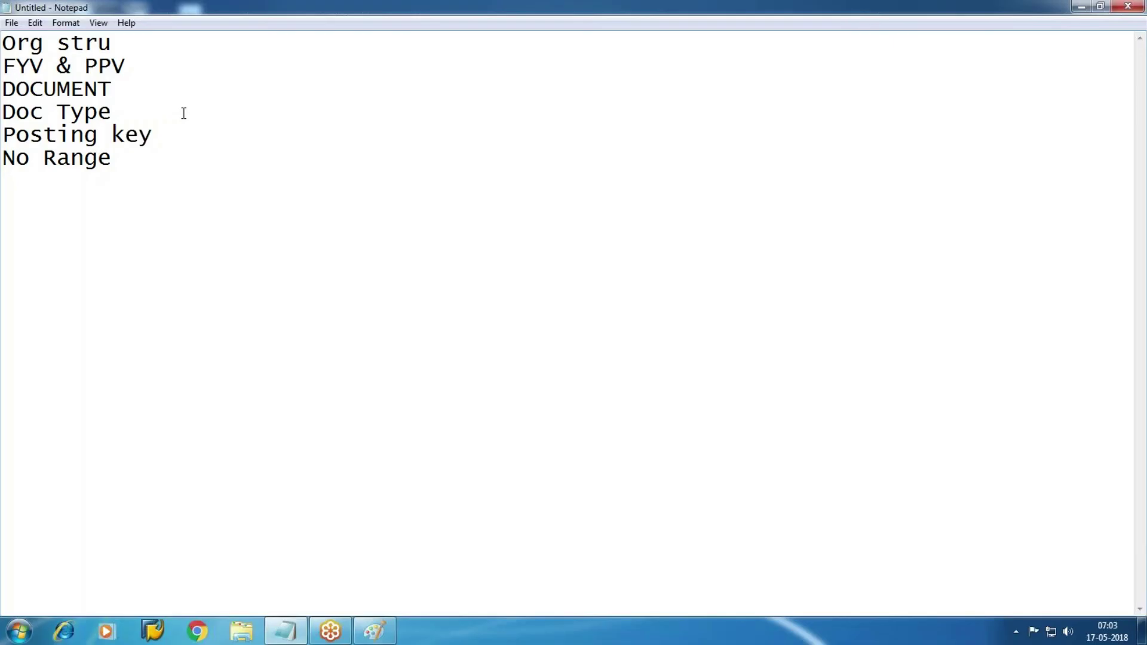
pyautogui.write('- Header')
# - Add FSV and User Tolerence lines below No Range in the Notepad outline
pyautogui.press('Down')
pyautogui.click(195, 166)
pyautogui.press('Return')
pyautogui.write('FSV')
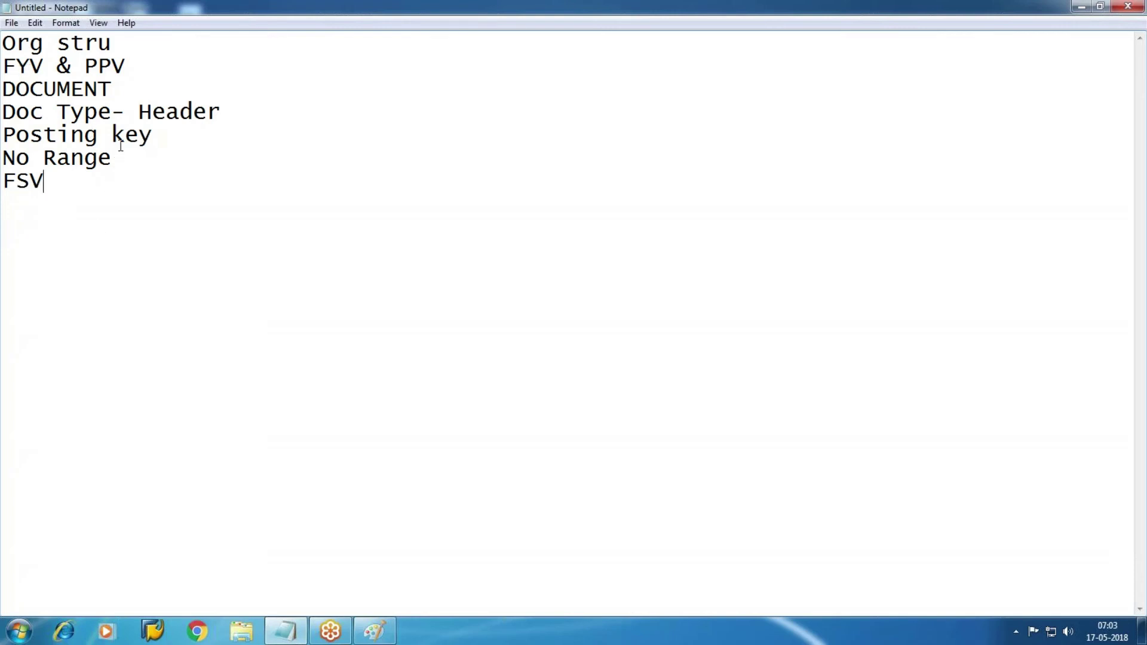
pyautogui.moveTo(124, 158); pyautogui.dragTo(2, 146)
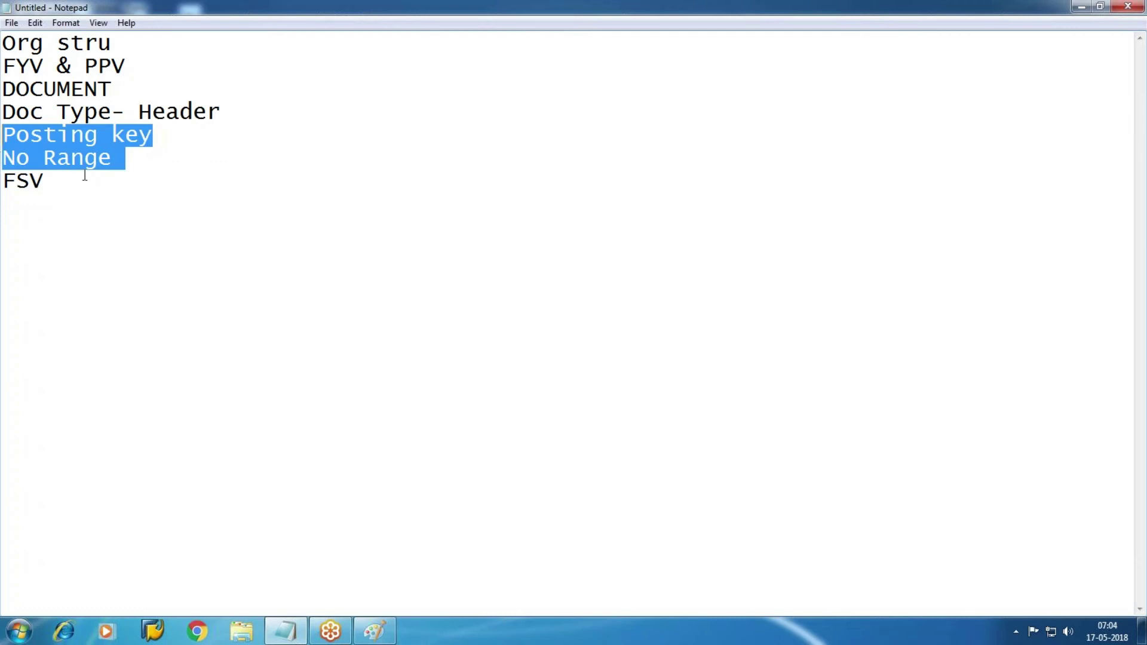
pyautogui.click(182, 234)
pyautogui.press('Return')
pyautogui.write('Us')
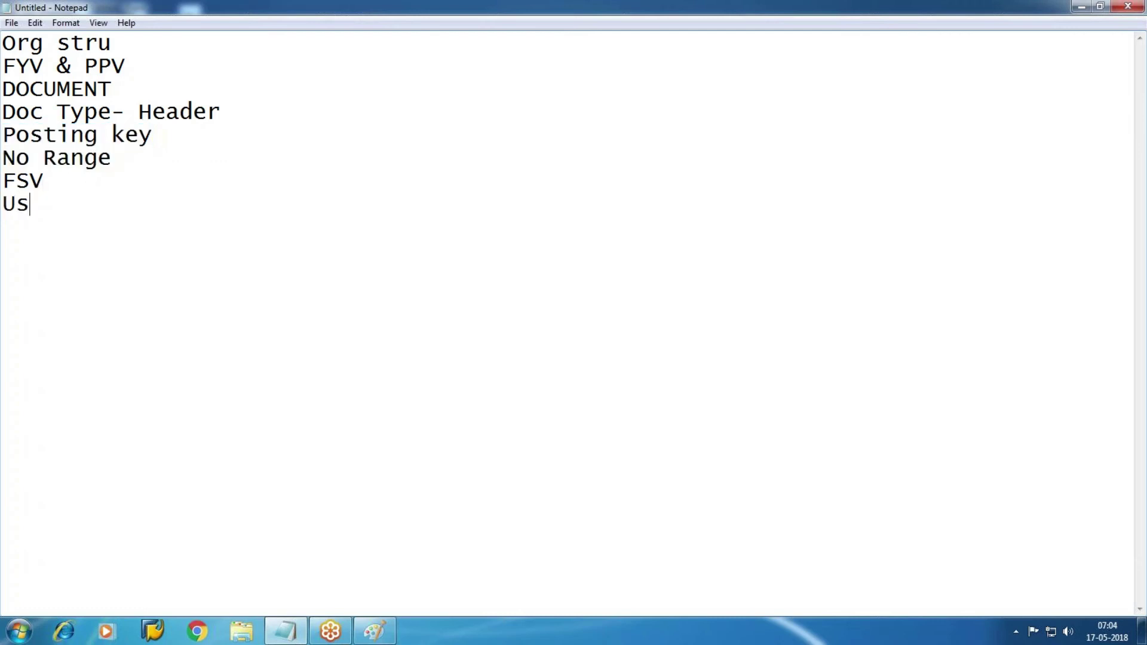
pyautogui.write('er Tolerence')
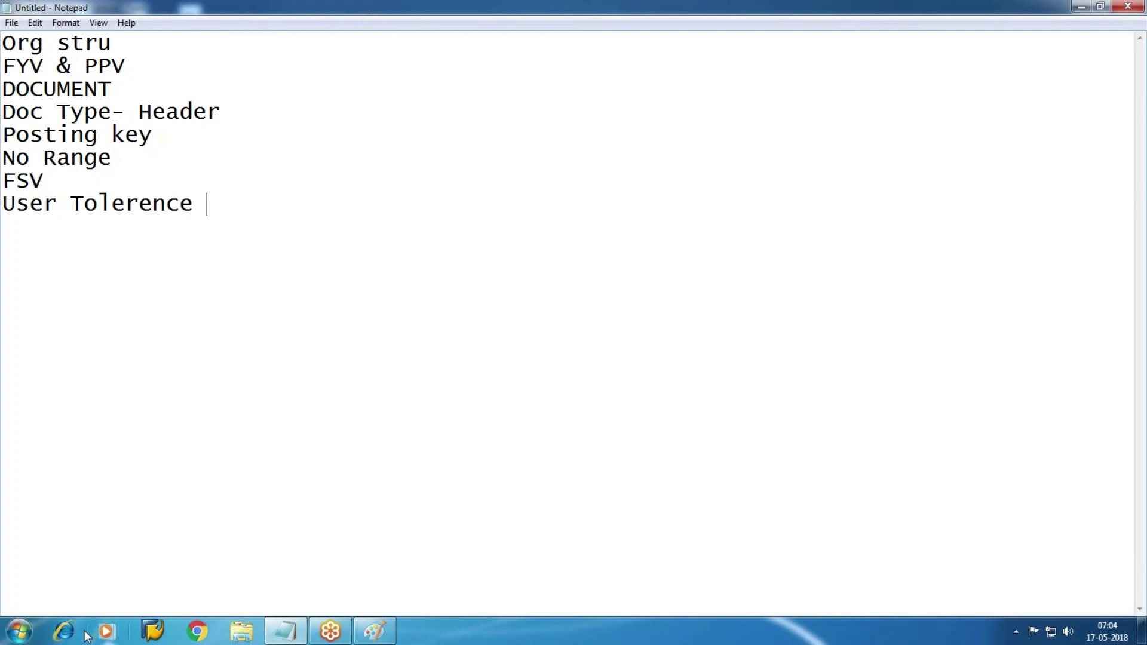
# - Launch Microsoft Excel with a blank workbook and select cell J8
pyautogui.click(19, 630)
pyautogui.click(699, 346)
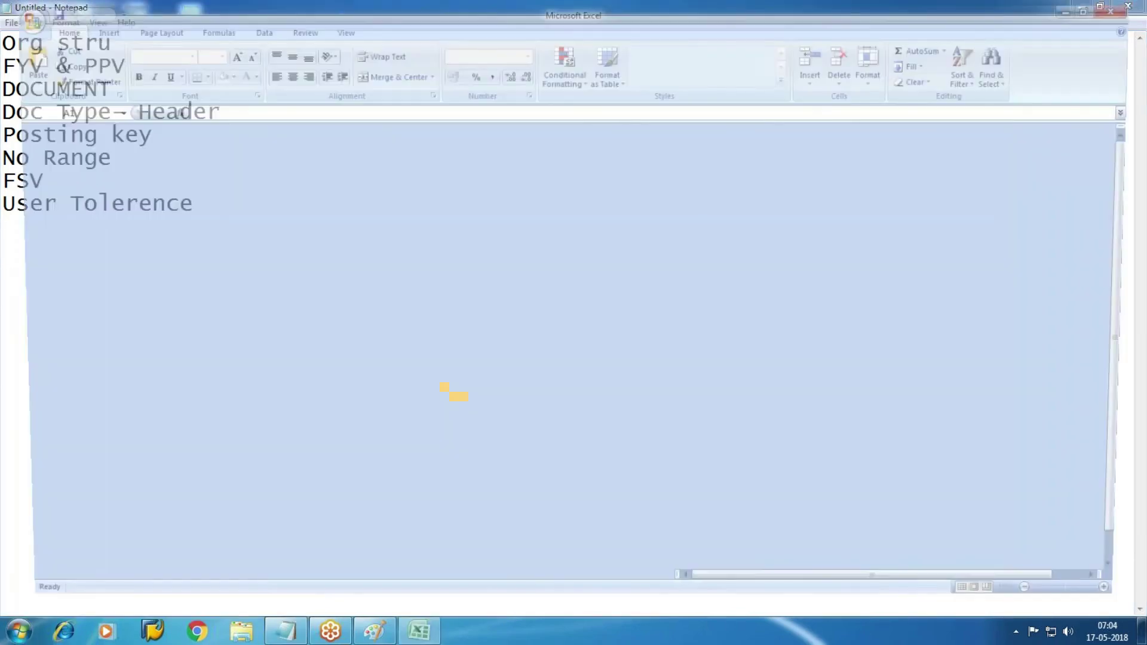
pyautogui.click(545, 397)
pyautogui.click(452, 242)
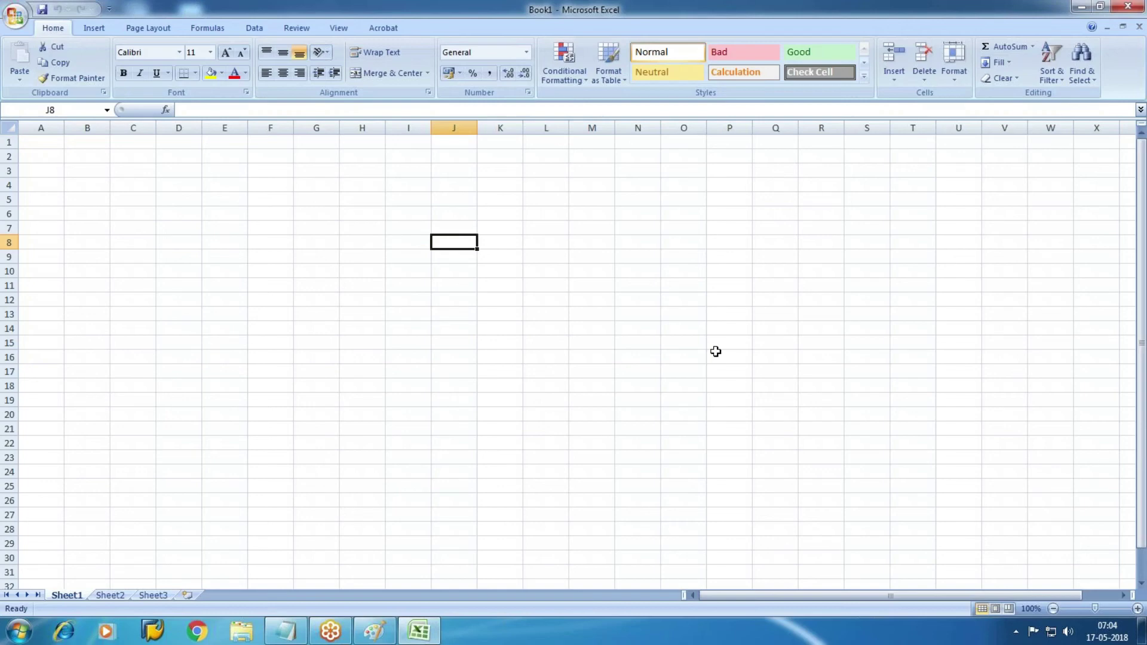
# - Enter headers End Users in J8, Team Lead in L8 and Managers in O8
pyautogui.write('Abc')
pyautogui.press('BackSpace')
pyautogui.press('BackSpace')
pyautogui.press('BackSpace')
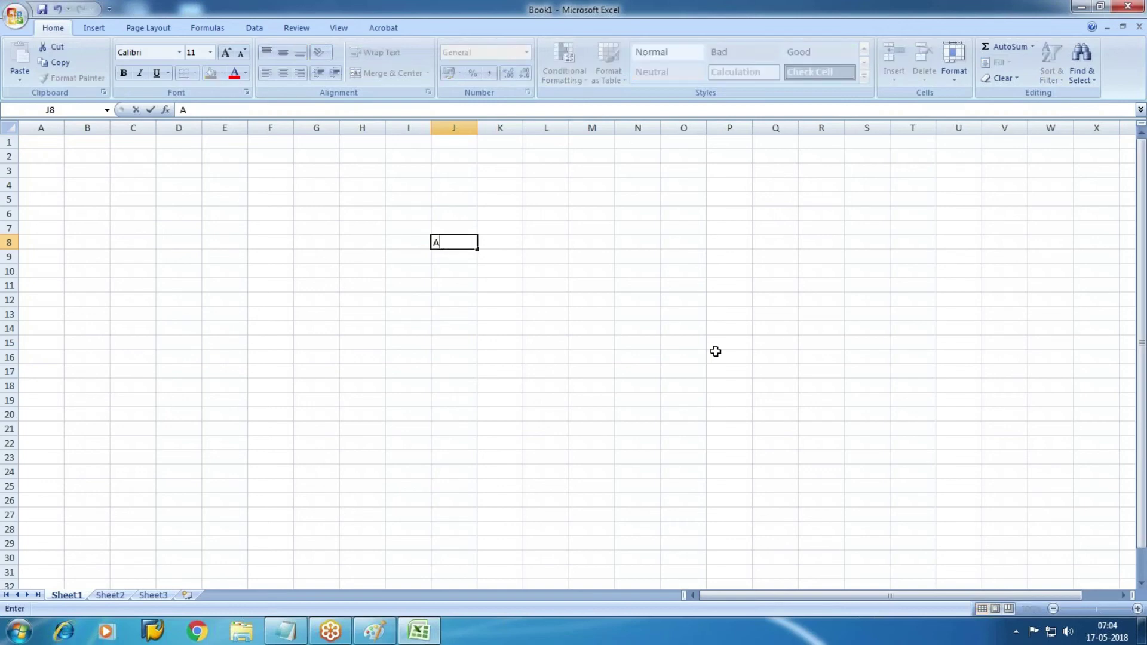
pyautogui.write('End Users')
pyautogui.press('Tab')
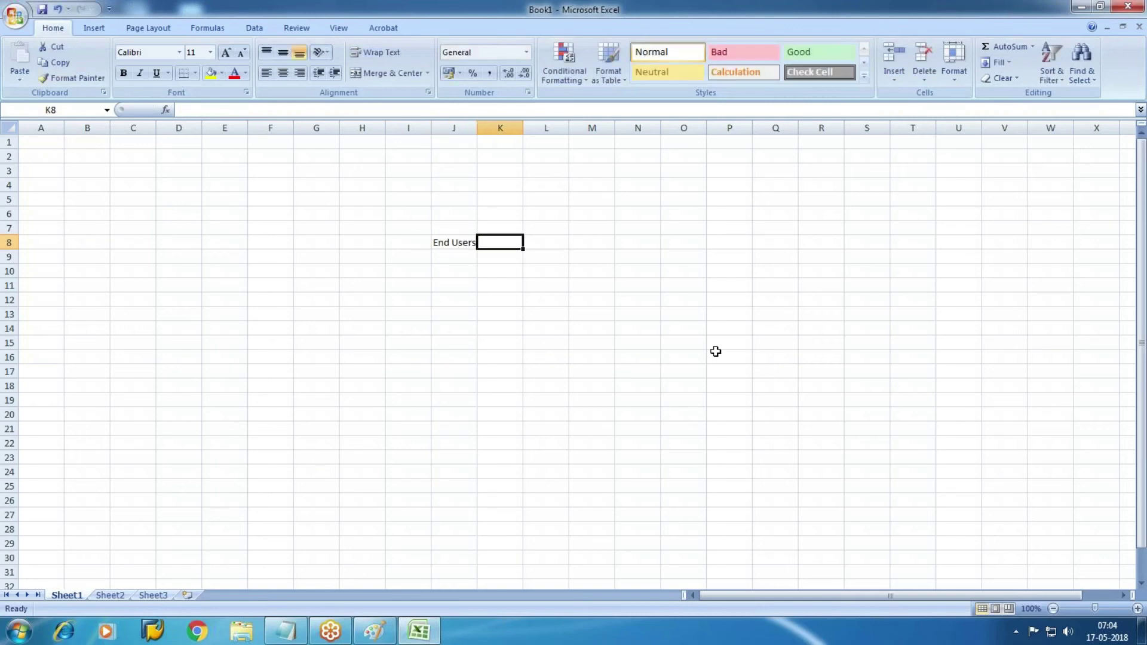
pyautogui.press('Tab')
pyautogui.write('Team')
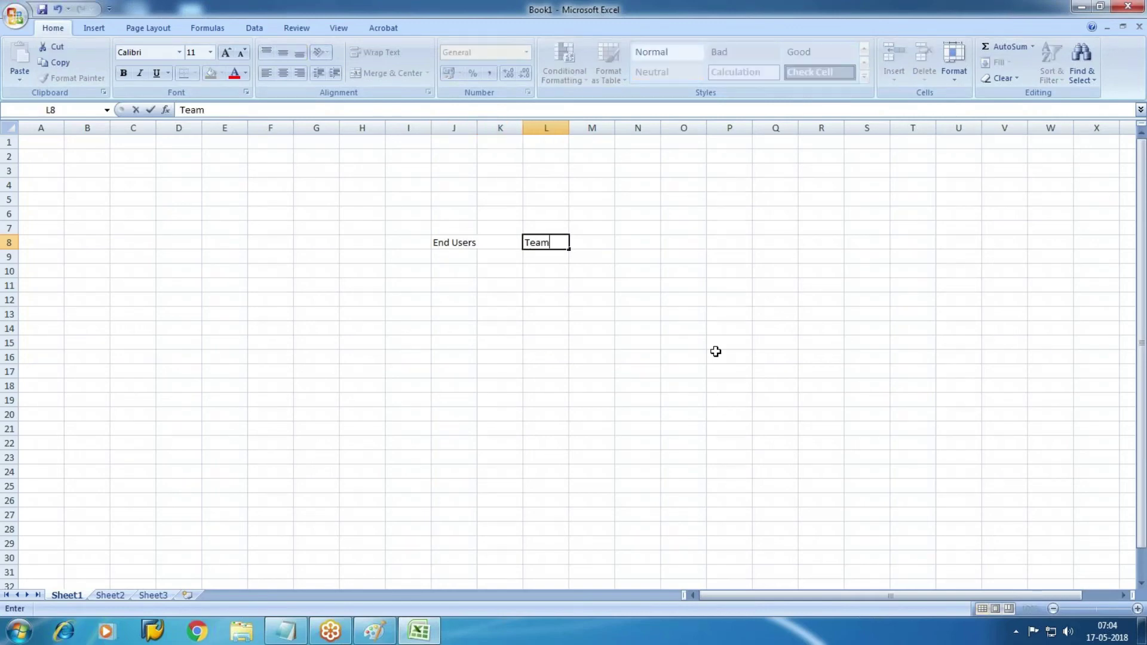
pyautogui.write(' Lead')
pyautogui.press('Tab')
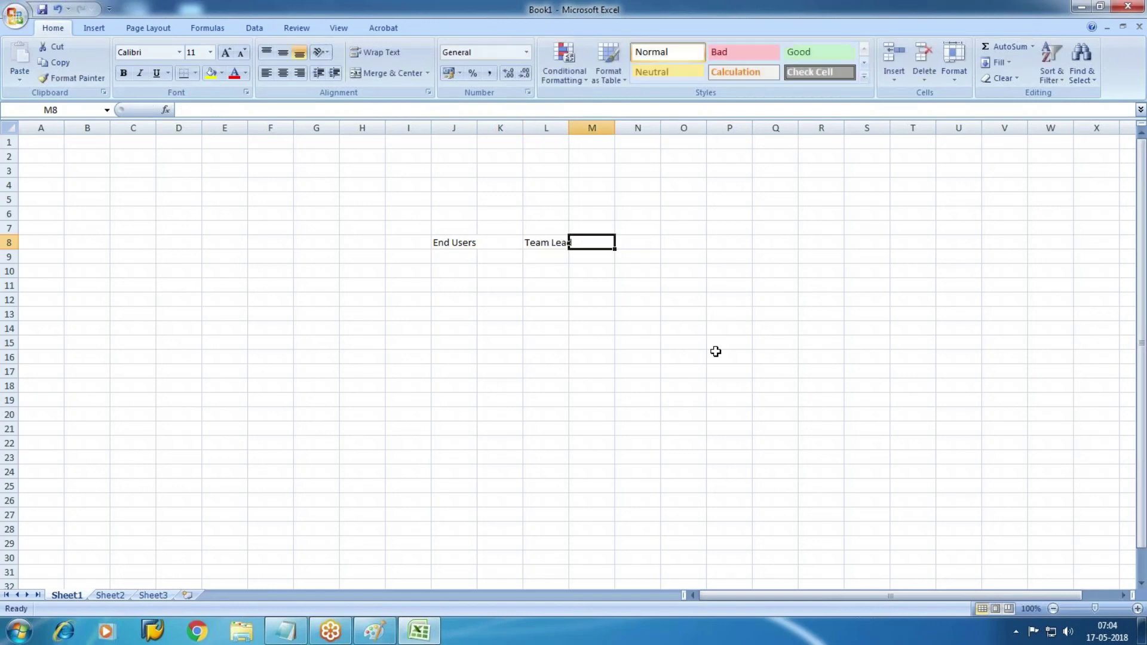
pyautogui.press('Tab')
pyautogui.press('Tab')
pyautogui.write('Managers')
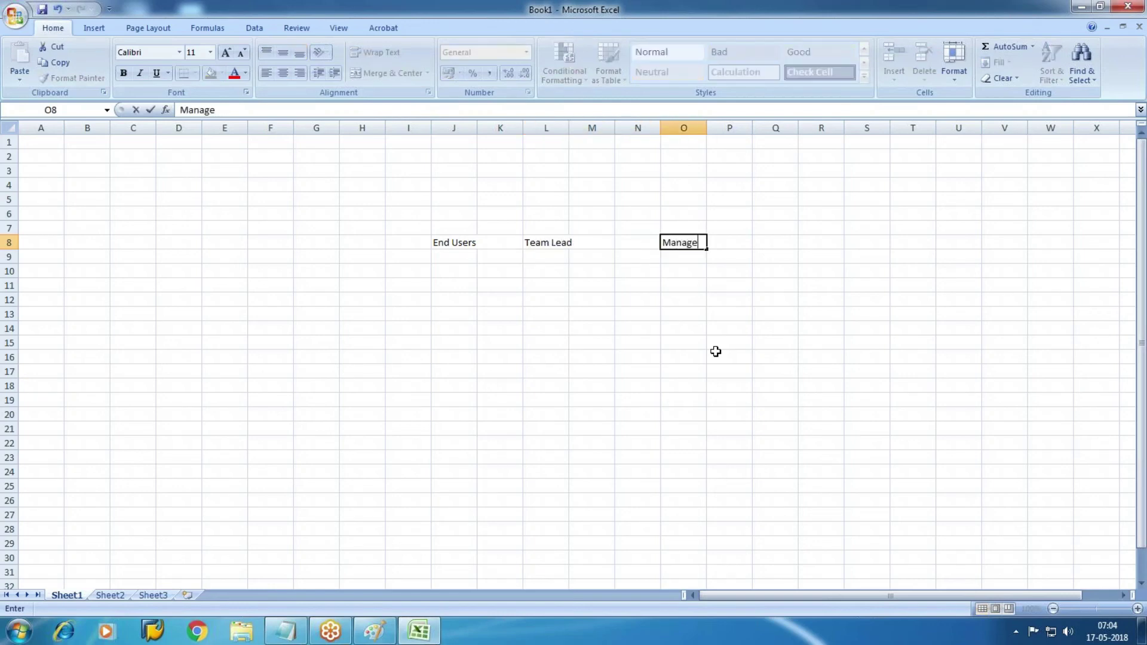
pyautogui.press('Return')
# - List the end users under End Users: a person's name, then A, B and C
pyautogui.press('Right')
pyautogui.press('Right')
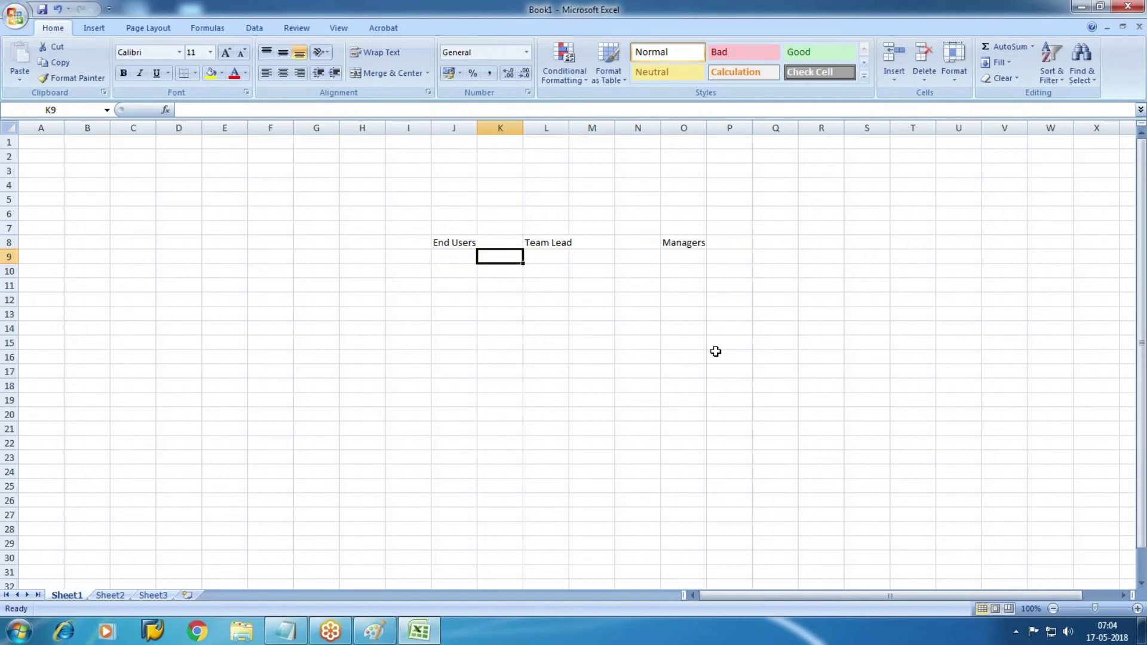
pyautogui.press('Left')
pyautogui.press('Left')
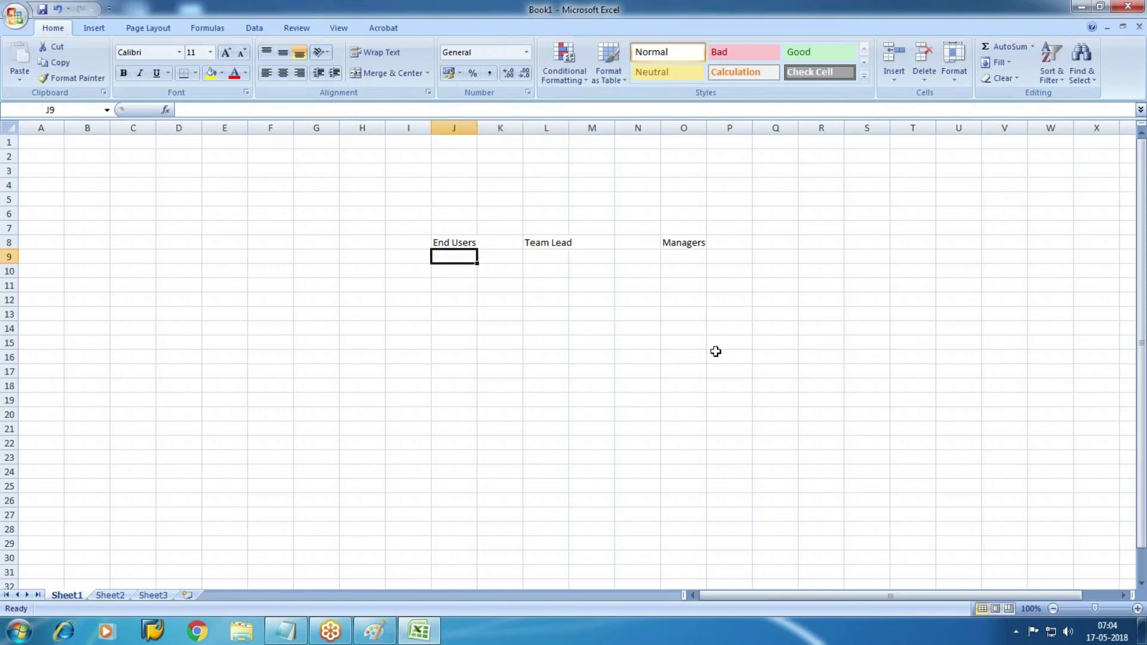
pyautogui.write('Pradeep')
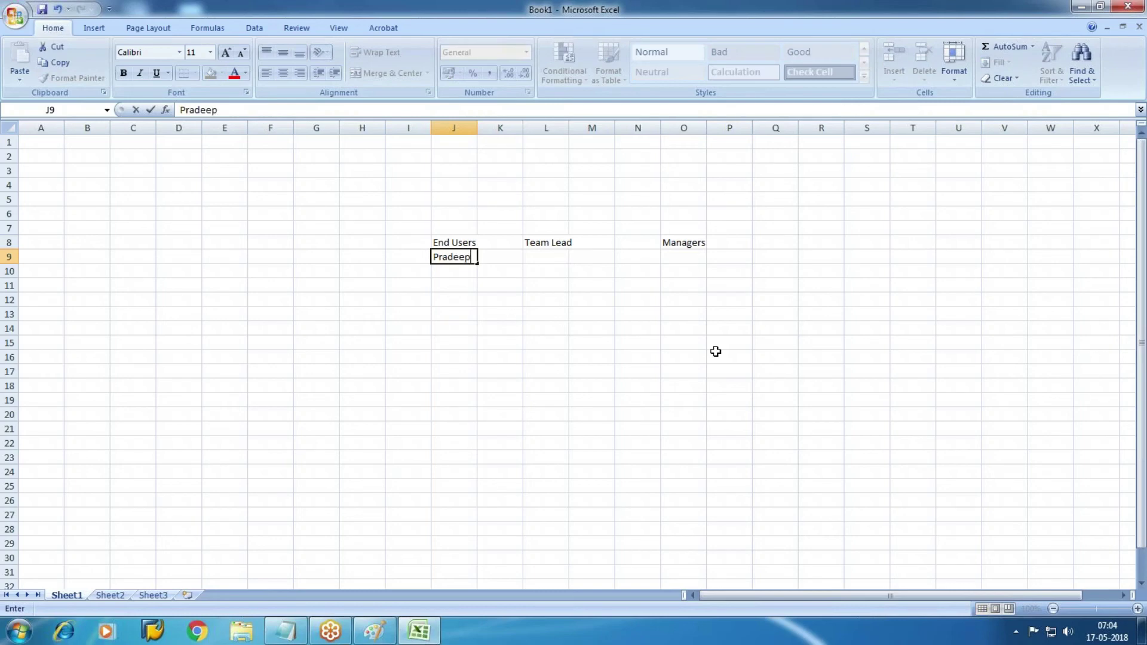
pyautogui.press('Return')
pyautogui.write('A')
pyautogui.press('Return')
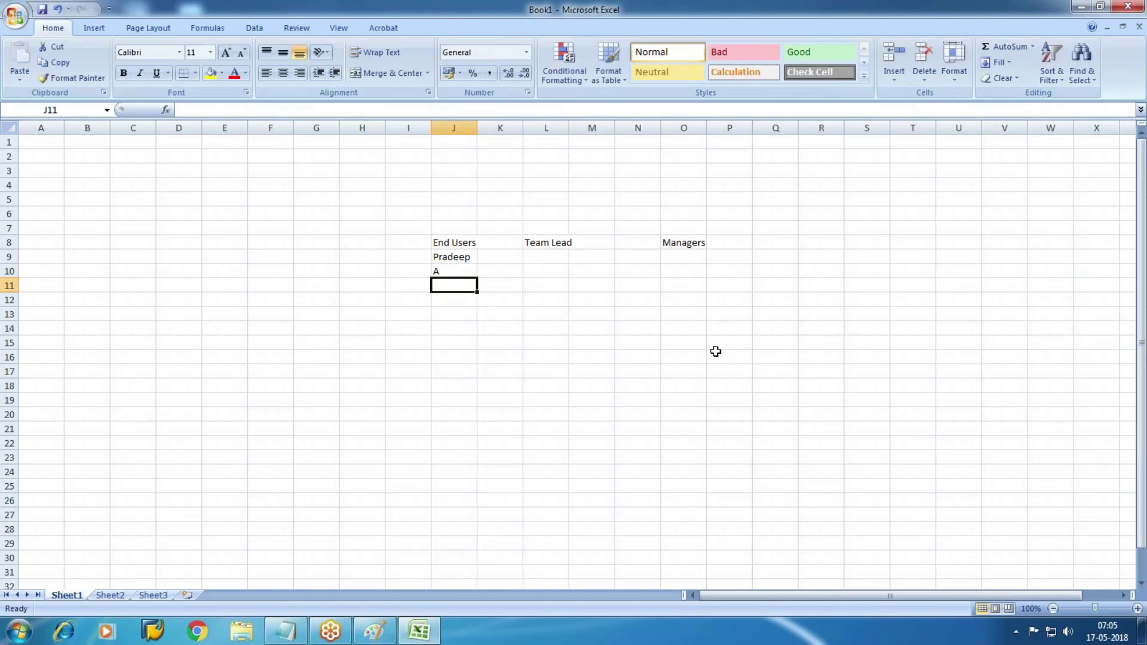
pyautogui.write('B')
pyautogui.press('Return')
pyautogui.write('C')
pyautogui.press('Up')
pyautogui.press('Up')
pyautogui.press('Up')
# - Add team leads X and Y under Team Lead and manager P under Managers
pyautogui.press('Right')
pyautogui.press('Right')
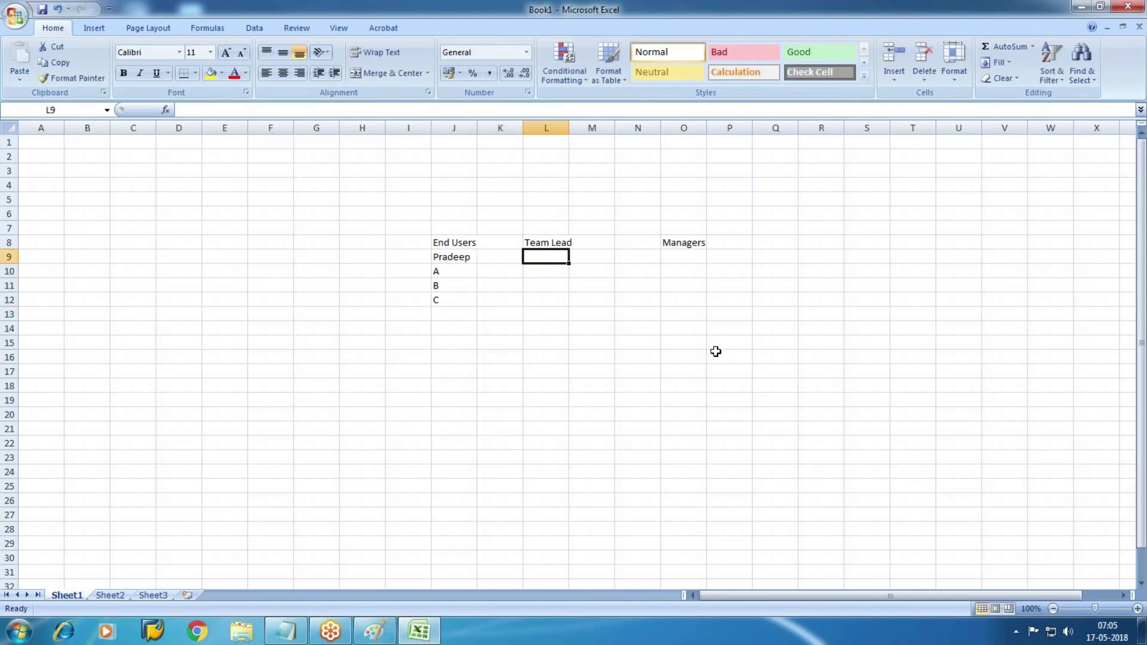
pyautogui.write('X')
pyautogui.press('Return')
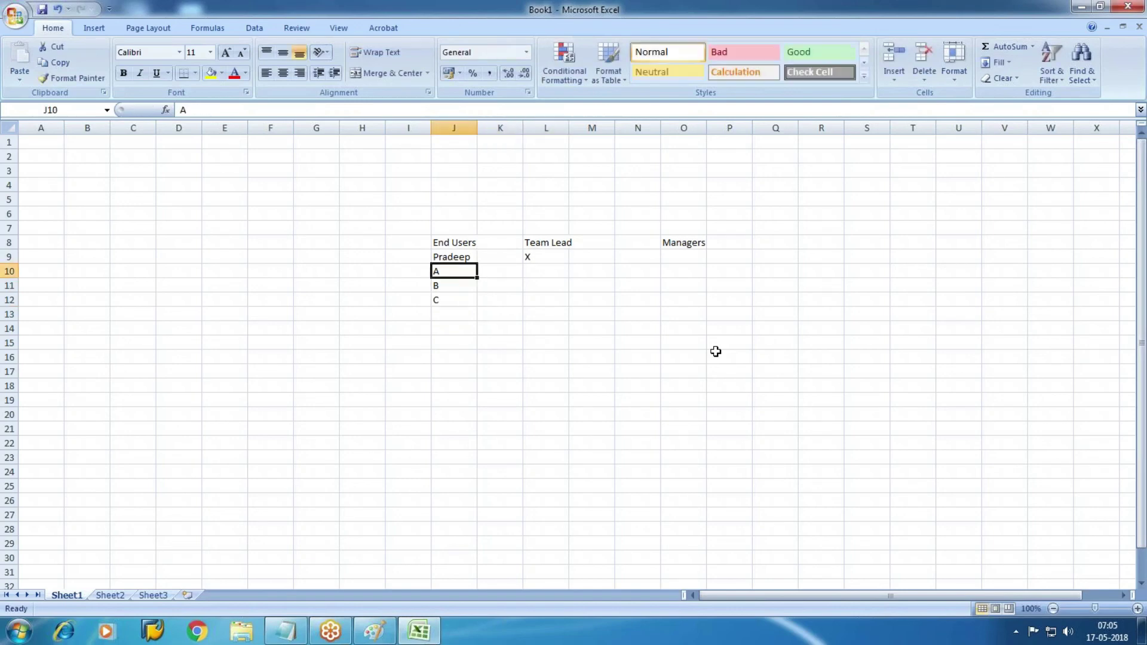
pyautogui.press('Right')
pyautogui.press('Right')
pyautogui.write('Y')
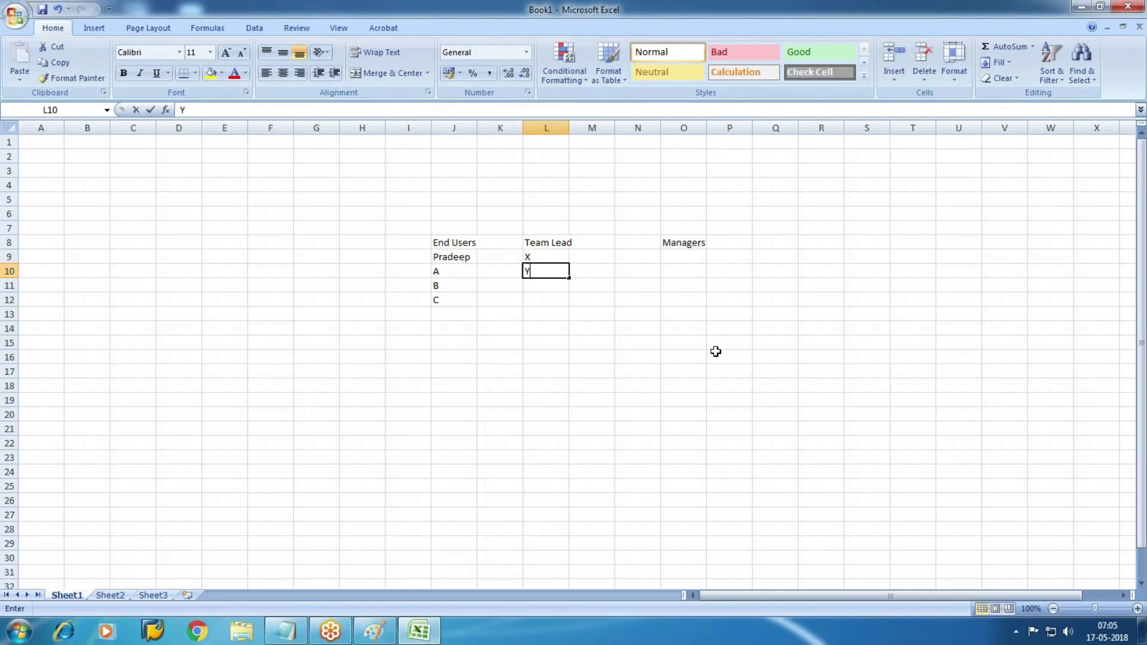
pyautogui.press('Right')
pyautogui.press('Right')
pyautogui.press('Right')
pyautogui.press('Up')
pyautogui.write('P')
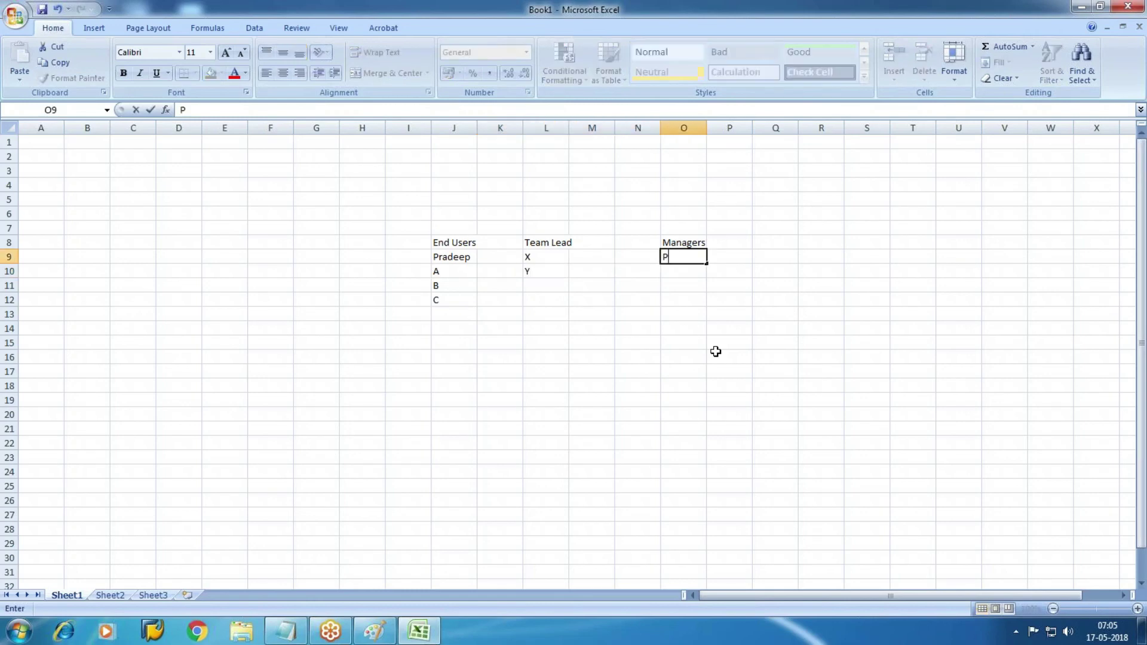
pyautogui.press('Return')
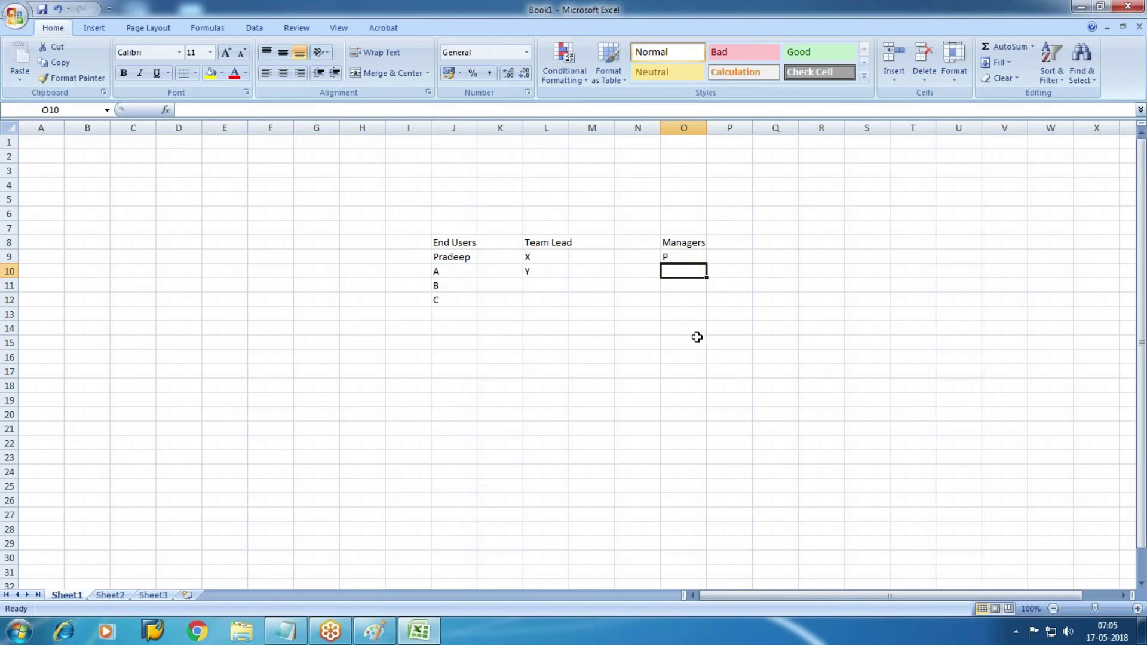
# - Highlight the End Users, Team Lead and Managers role lists as groups
pyautogui.moveTo(451, 233); pyautogui.dragTo(454, 302)
pyautogui.click(484, 341)
pyautogui.moveTo(532, 200); pyautogui.dragTo(549, 311)
pyautogui.moveTo(442, 222); pyautogui.dragTo(455, 308)
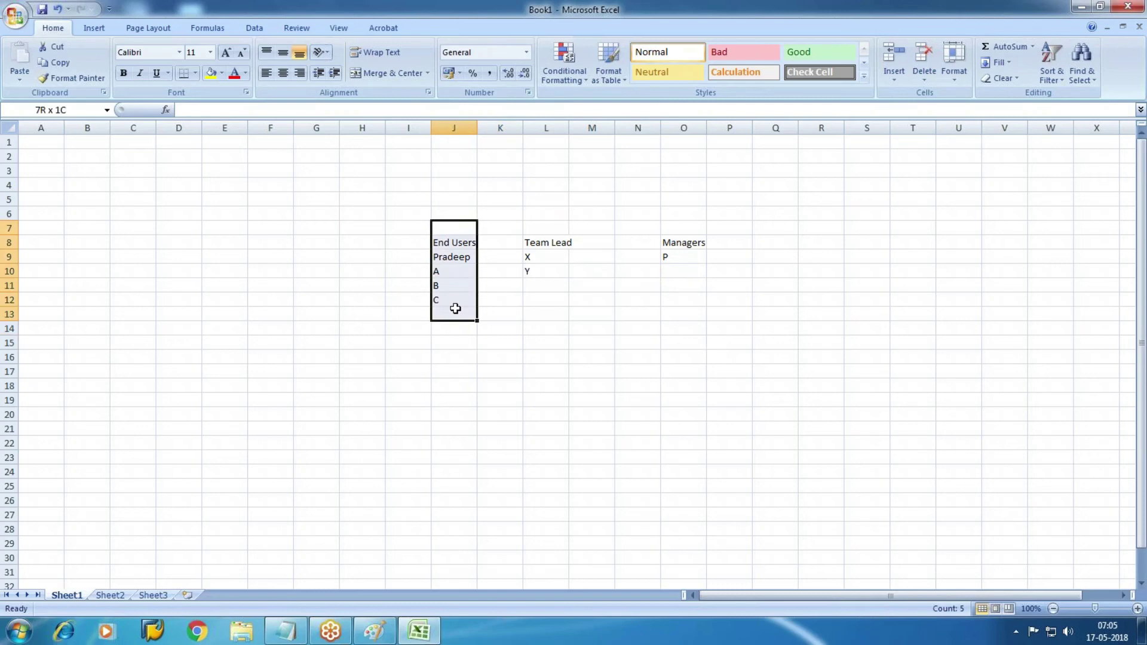
pyautogui.moveTo(546, 226); pyautogui.dragTo(552, 290)
pyautogui.moveTo(681, 226); pyautogui.dragTo(679, 287)
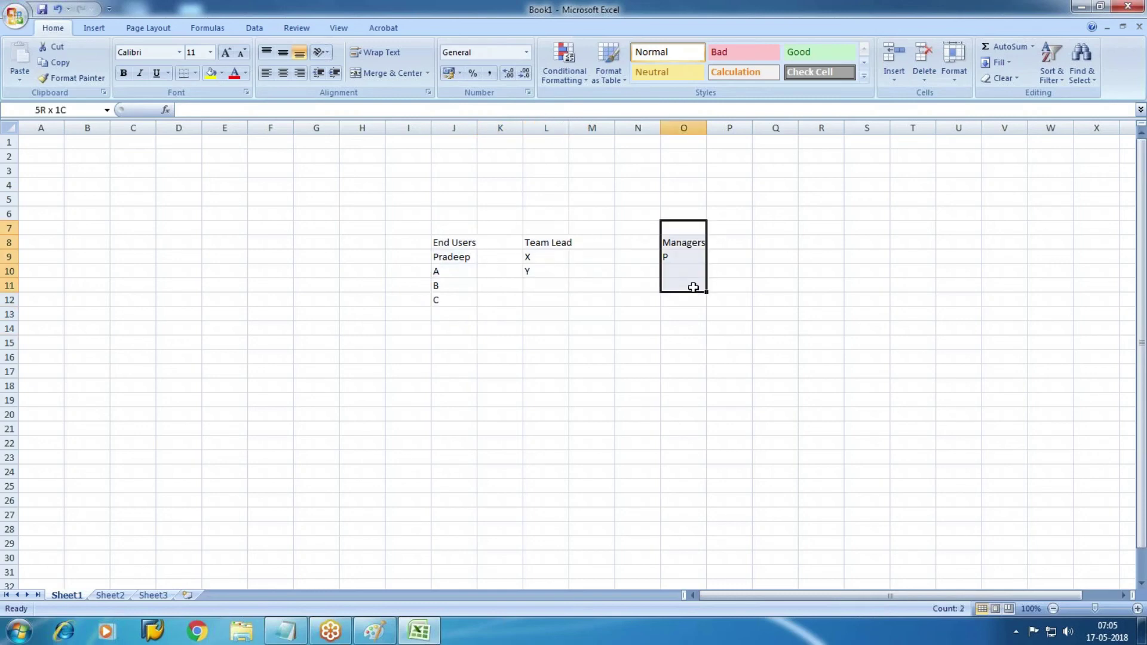
pyautogui.moveTo(683, 343); pyautogui.dragTo(684, 329)
# - Label the role columns GRP1, GRP2 and GRP3 in row 7
pyautogui.click(475, 224)
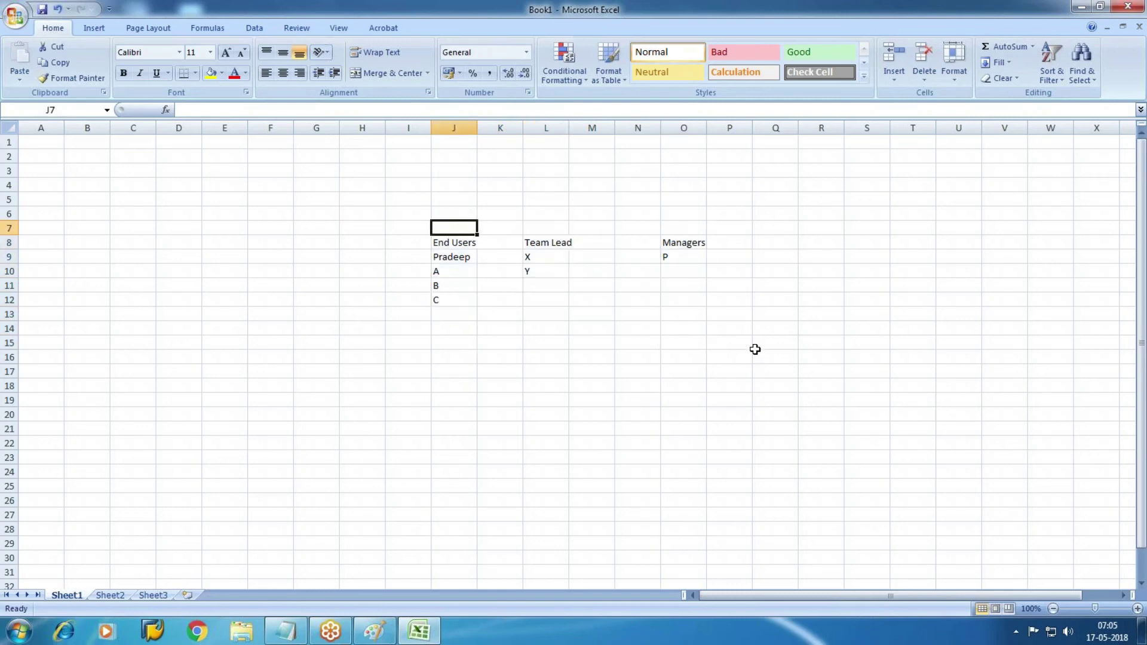
pyautogui.write('GRP1')
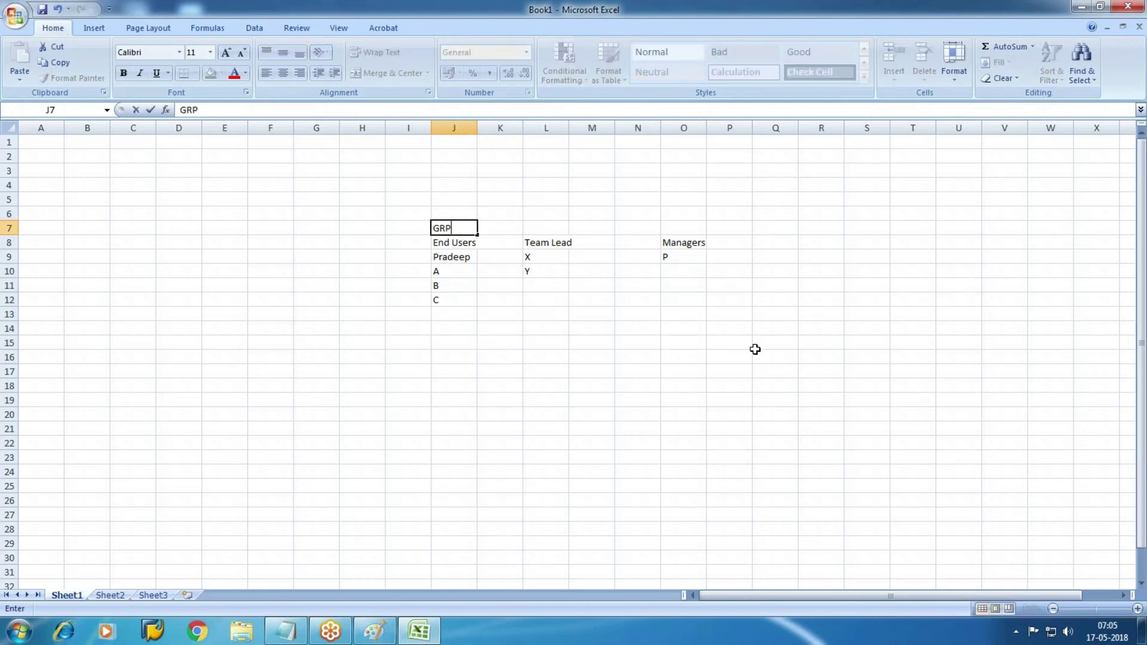
pyautogui.press('Tab')
pyautogui.press('Tab')
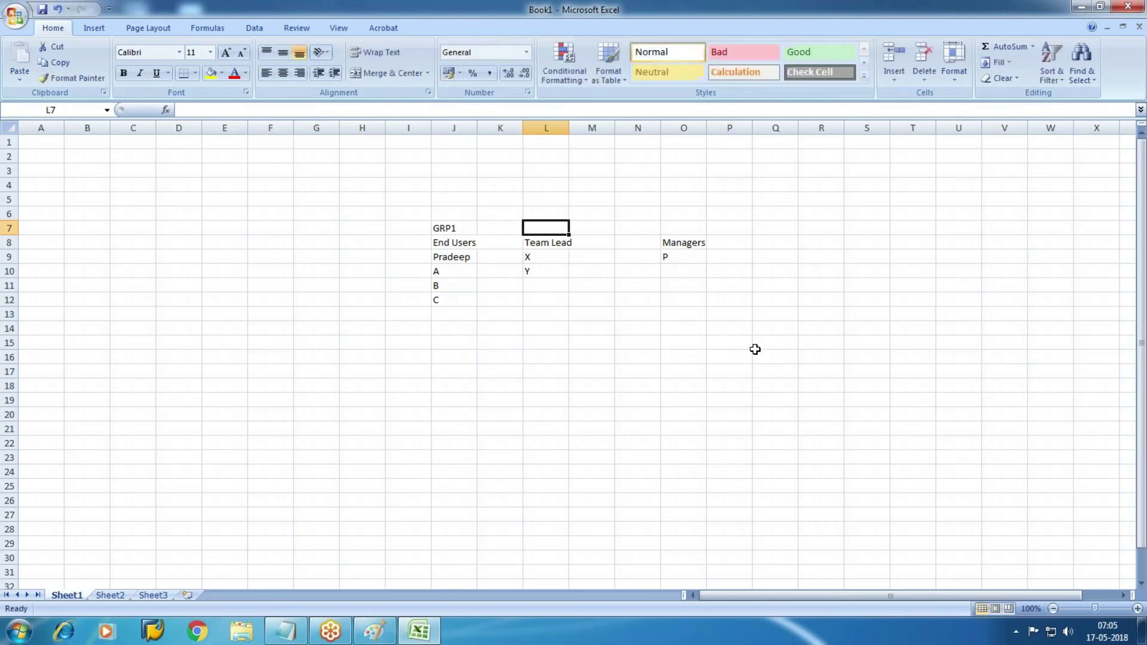
pyautogui.write('GRP2')
pyautogui.press('Tab')
pyautogui.press('Tab')
pyautogui.press('Tab')
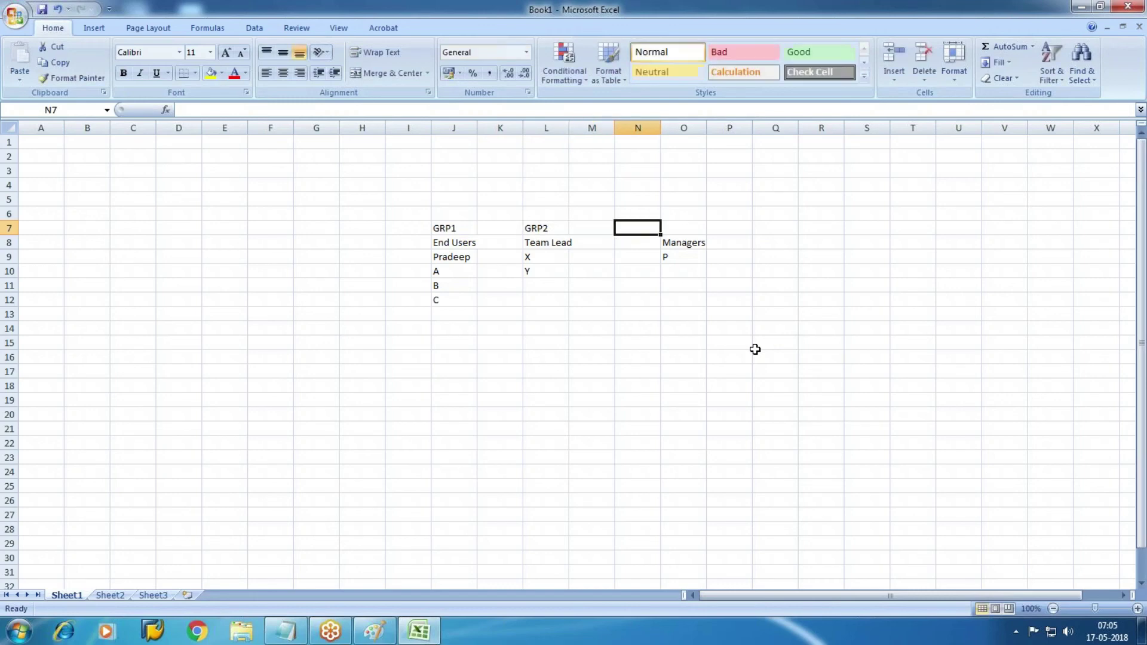
pyautogui.write('GRP3')
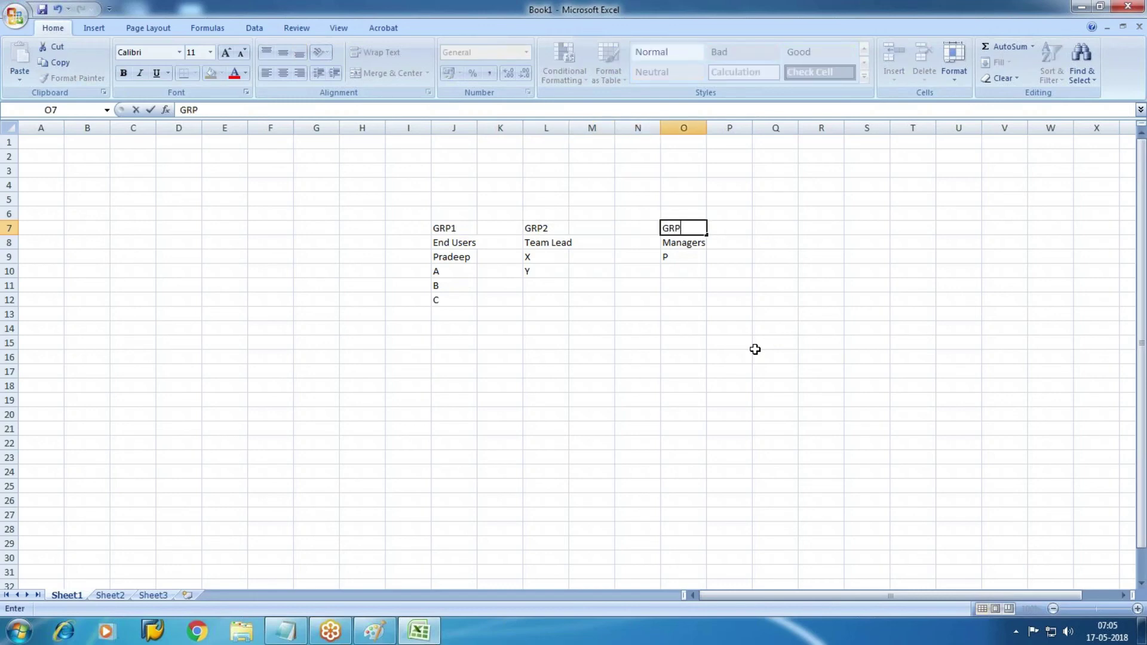
pyautogui.press('Return')
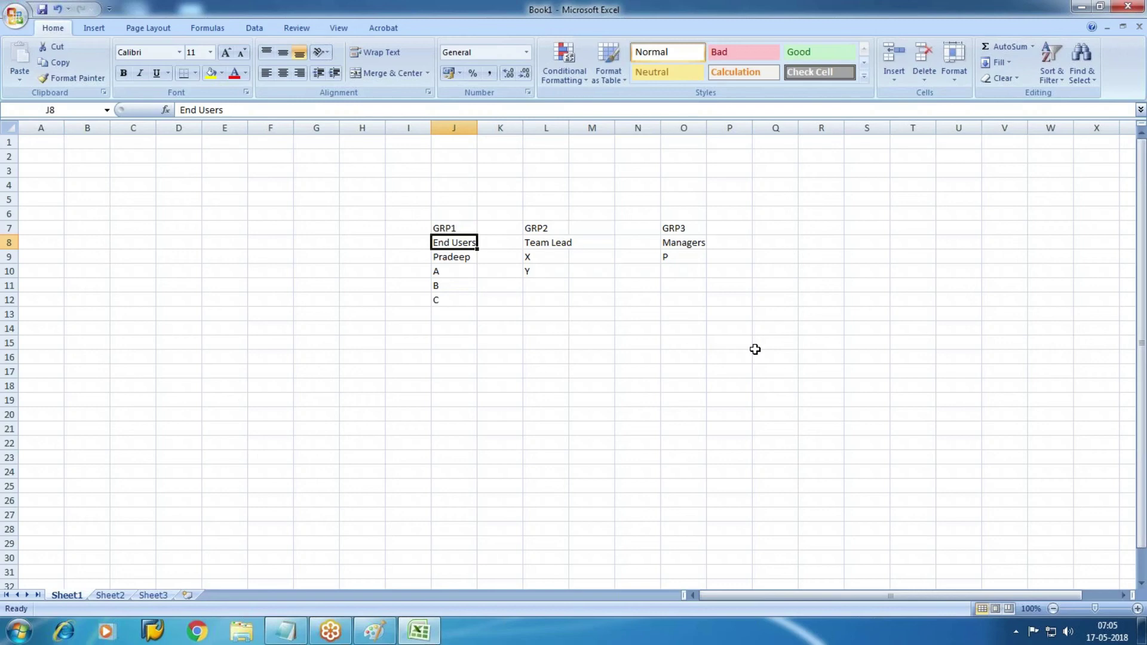
pyautogui.click(461, 225)
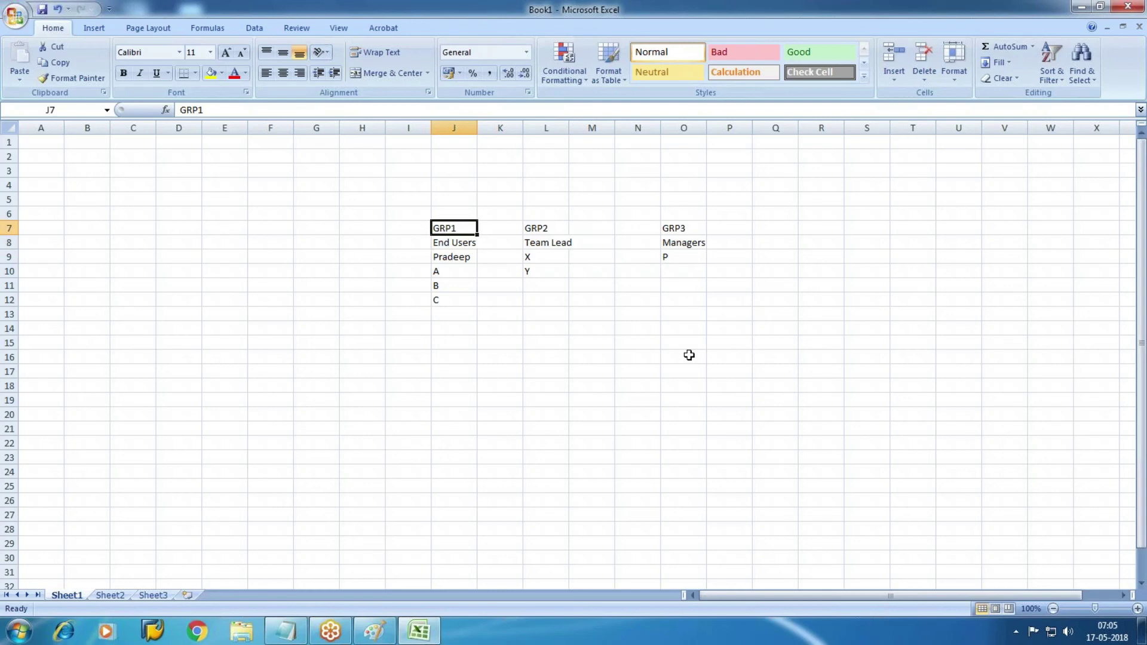
pyautogui.click(91, 255)
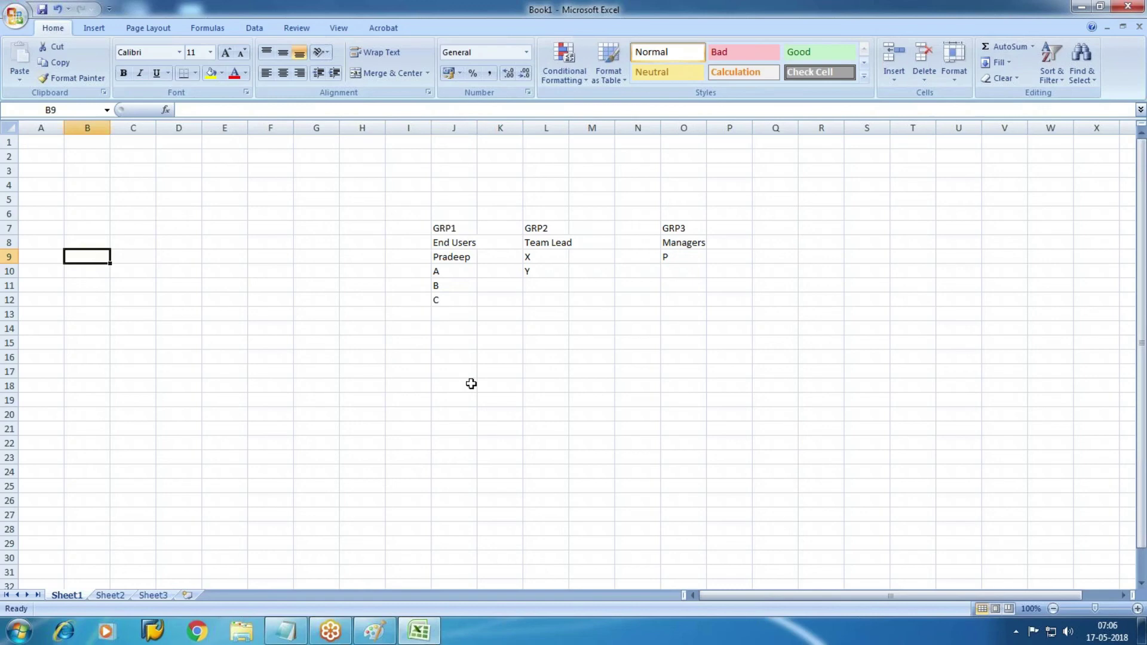
# - Enter ledger rows Rent 5000, Salary 10000 and advt 2000 starting at B9
pyautogui.write('Rent')
pyautogui.press('Tab')
pyautogui.write('5000')
pyautogui.press('Return')
pyautogui.write('Salary')
pyautogui.press('Tab')
pyautogui.write('11')
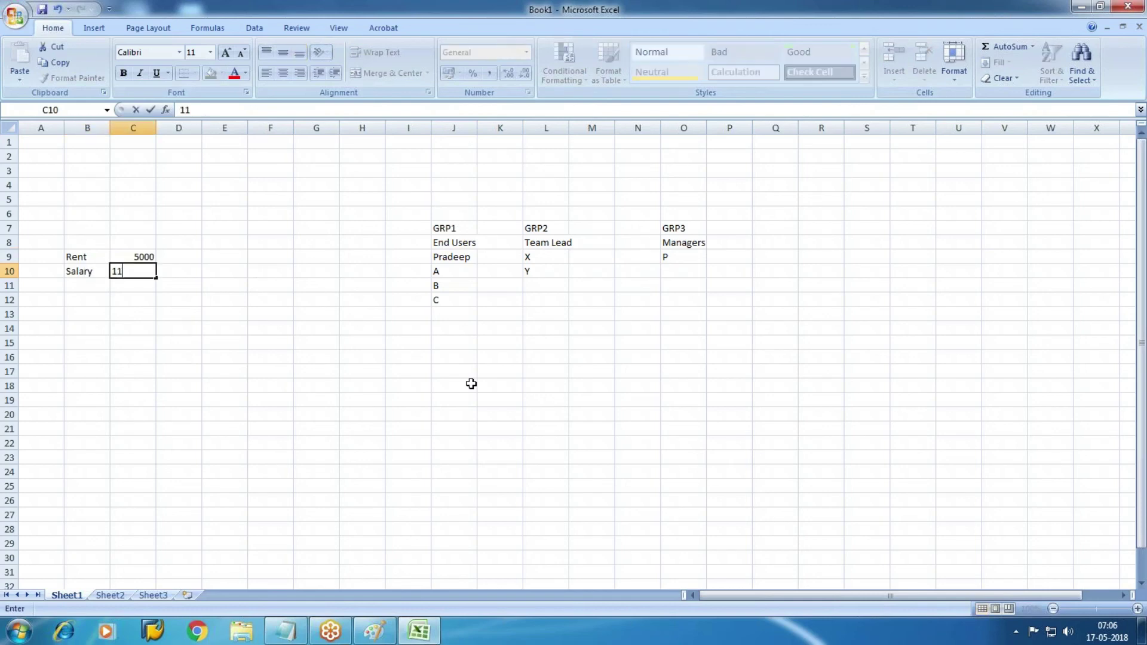
pyautogui.press('Escape')
pyautogui.write('10000')
pyautogui.press('Return')
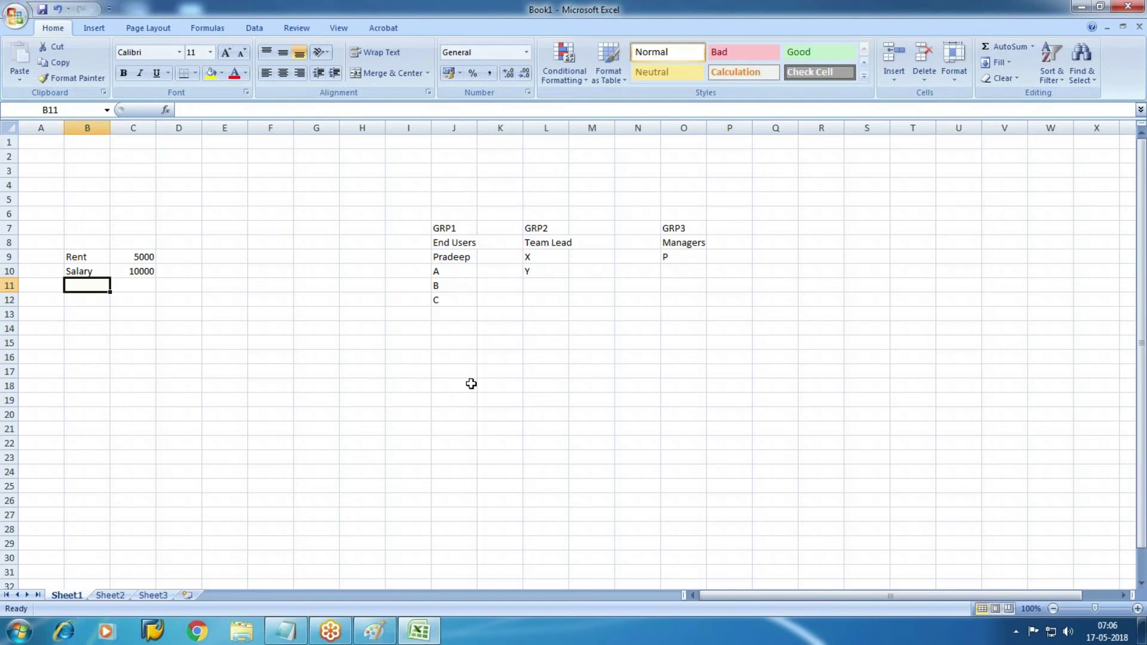
pyautogui.write('advt')
pyautogui.press('Tab')
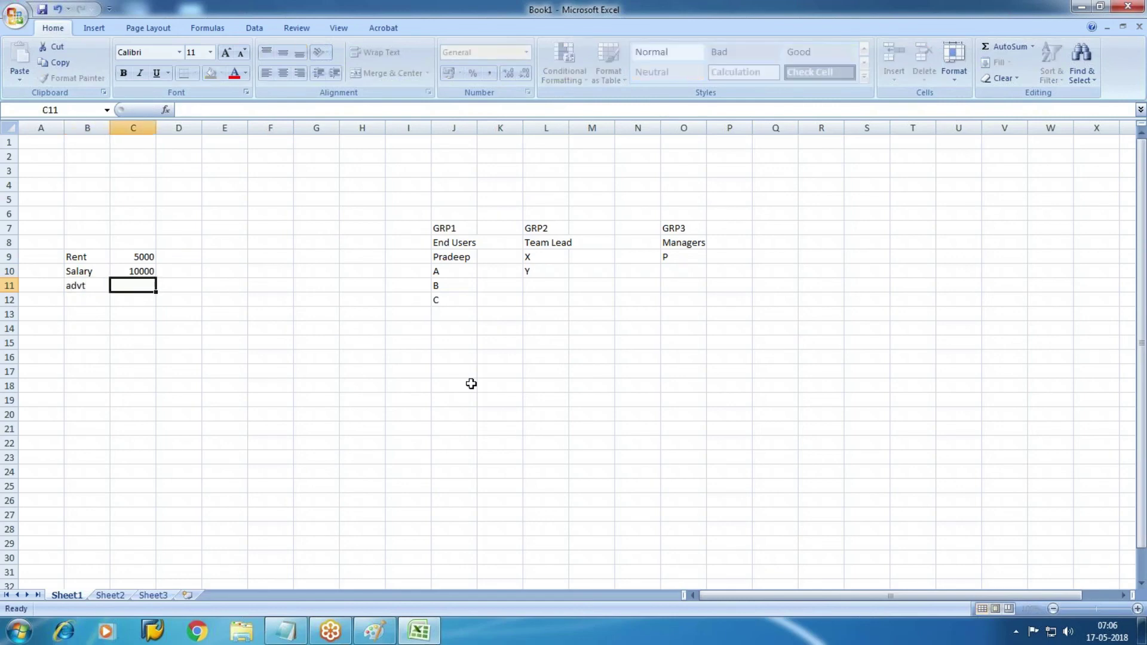
pyautogui.write('2000')
pyautogui.press('Tab')
# - Mark the Rent, Salary and advt amounts as Dr in column D
pyautogui.press('Up')
pyautogui.press('Up')
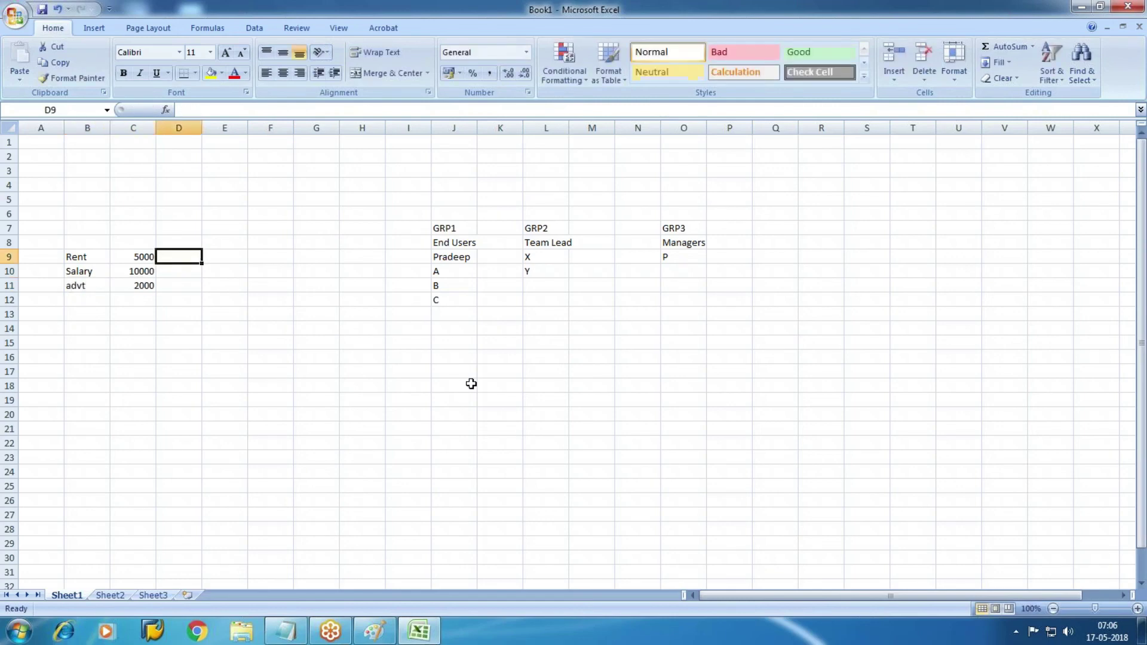
pyautogui.write('Dr')
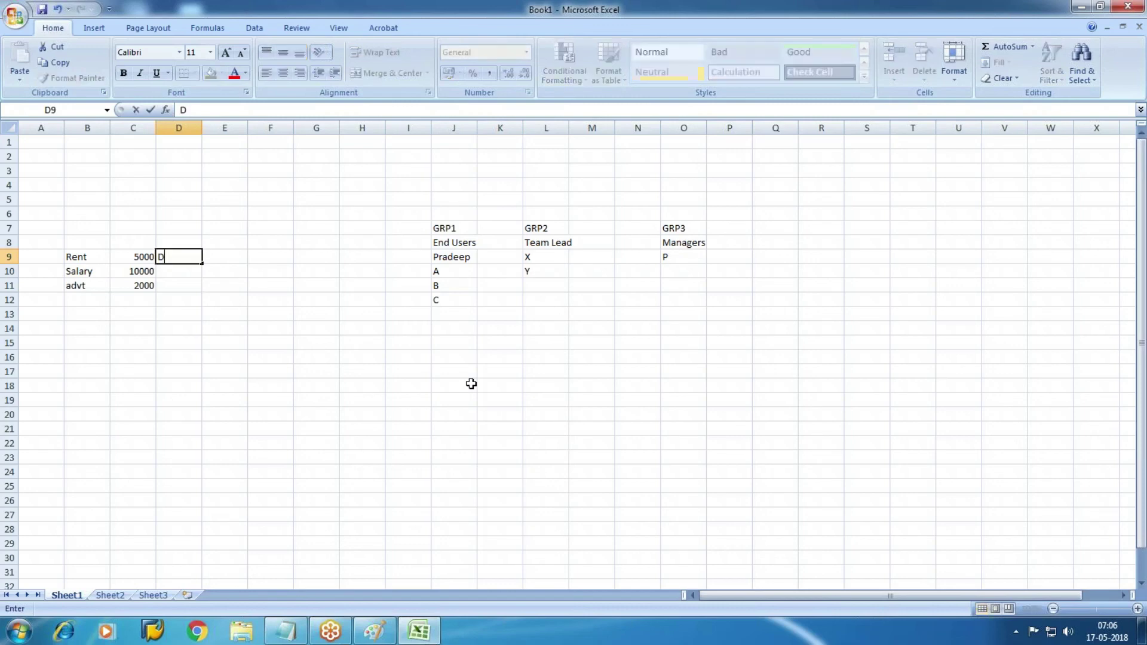
pyautogui.press('Return')
pyautogui.write('f')
pyautogui.press('BackSpace')
pyautogui.write('Dr')
pyautogui.press('Return')
pyautogui.write('Dr')
pyautogui.press('Return')
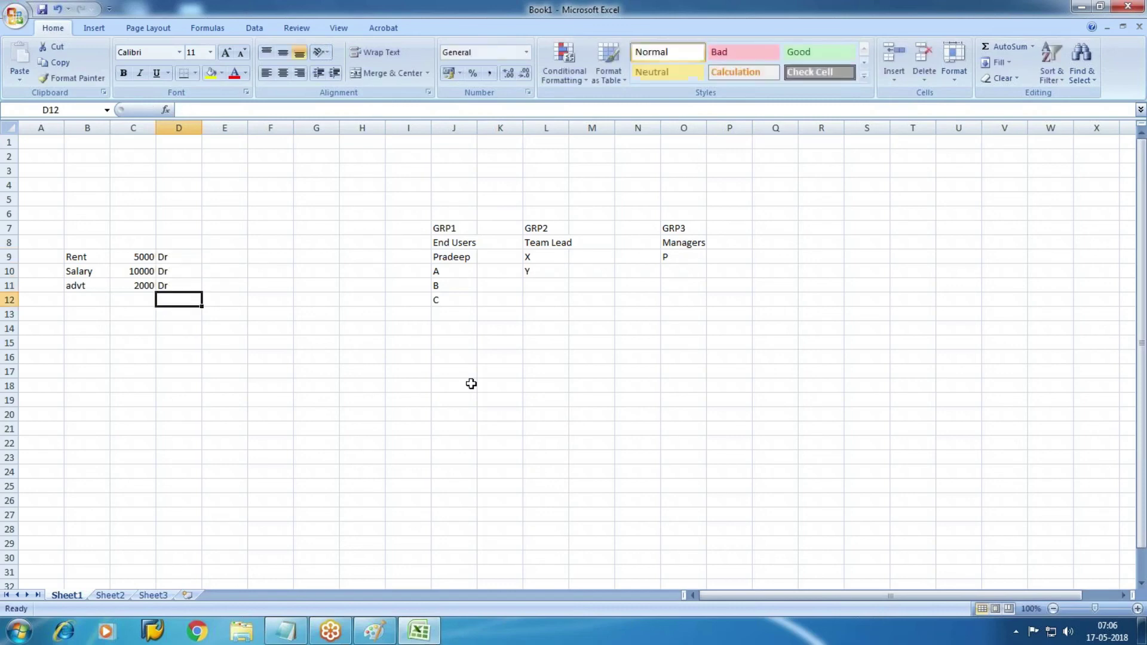
# - Add a Bank row totalling the amounts to 17000 and mark it Cr
pyautogui.press('Left')
pyautogui.press('Left')
pyautogui.write('Bank')
pyautogui.press('Tab')
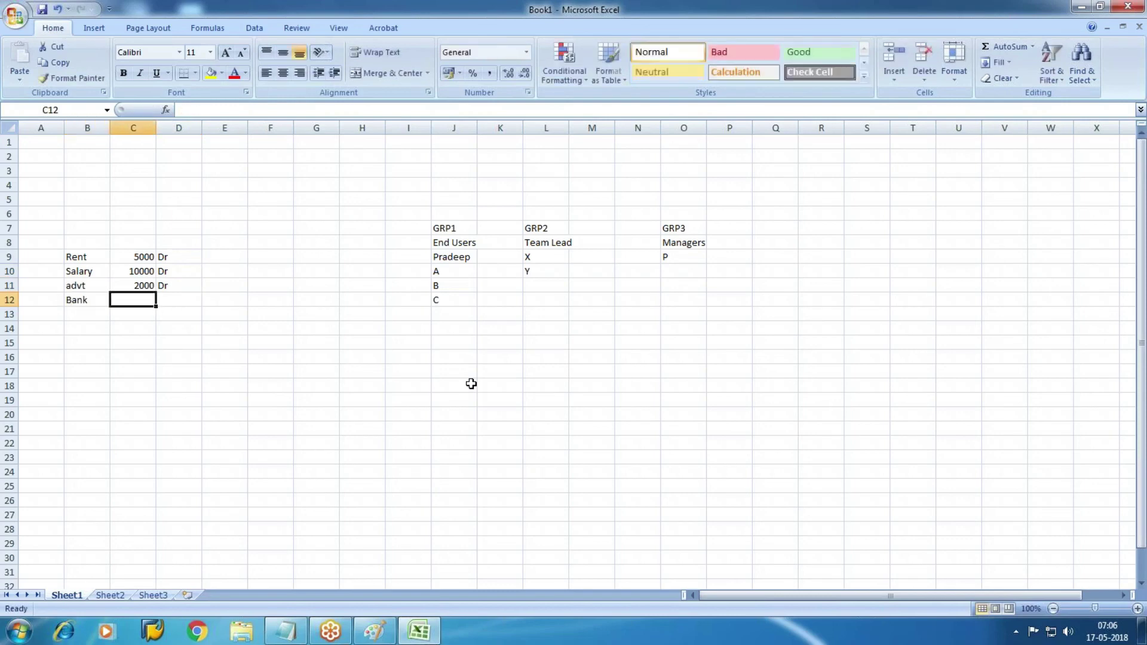
pyautogui.hotkey('alt', '=')
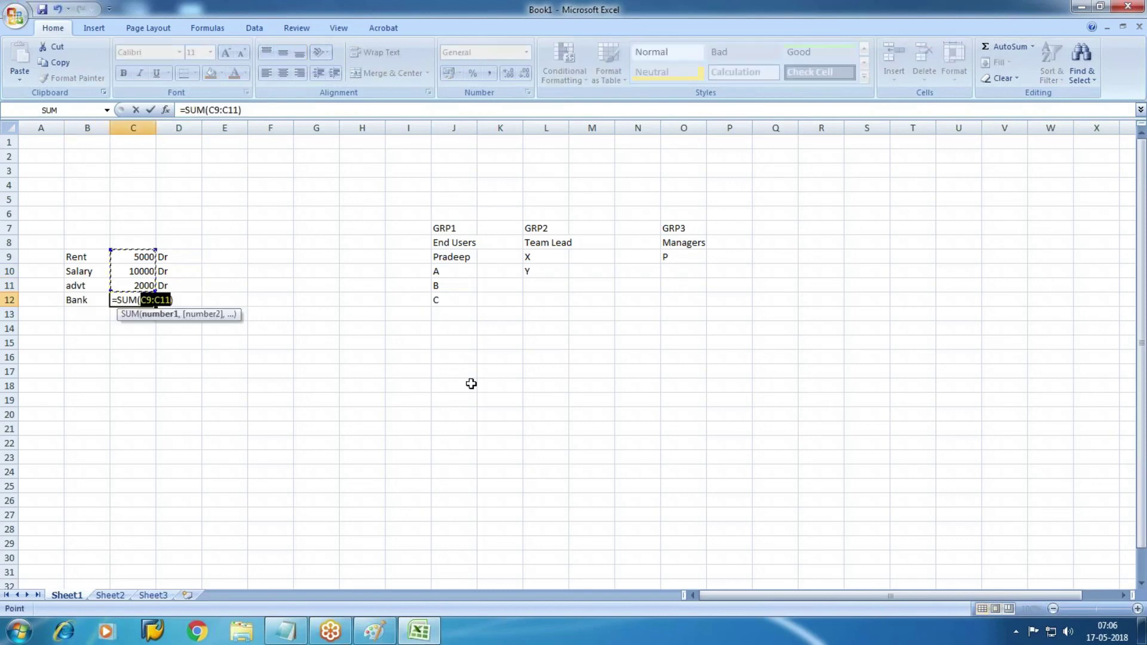
pyautogui.press('Return')
pyautogui.press('Up')
pyautogui.press('Right')
pyautogui.press('Right')
pyautogui.write('Cr')
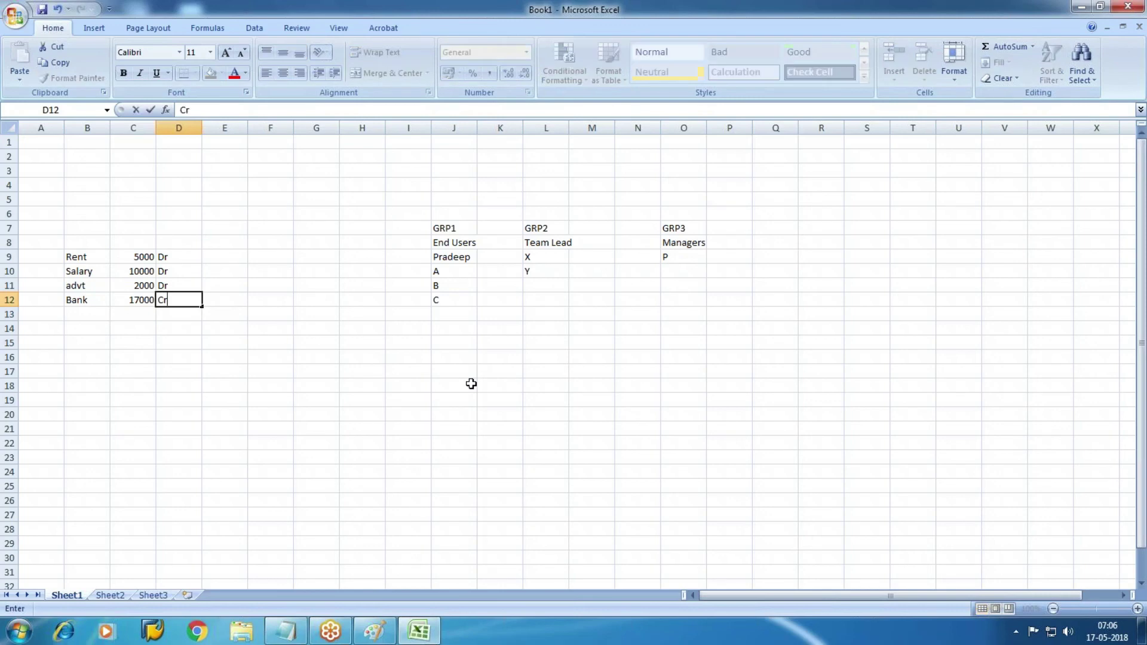
pyautogui.press('Tab')
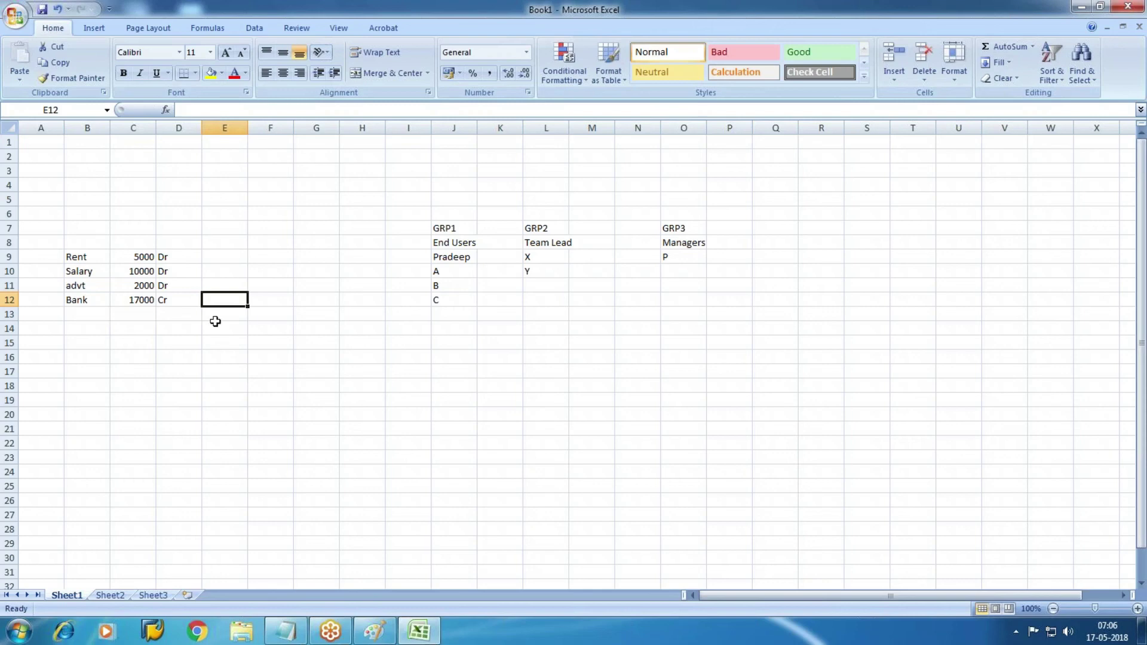
# - Highlight the Rent, Salary, advt and Bank entries row by row to explain them
pyautogui.moveTo(75, 258); pyautogui.dragTo(168, 298)
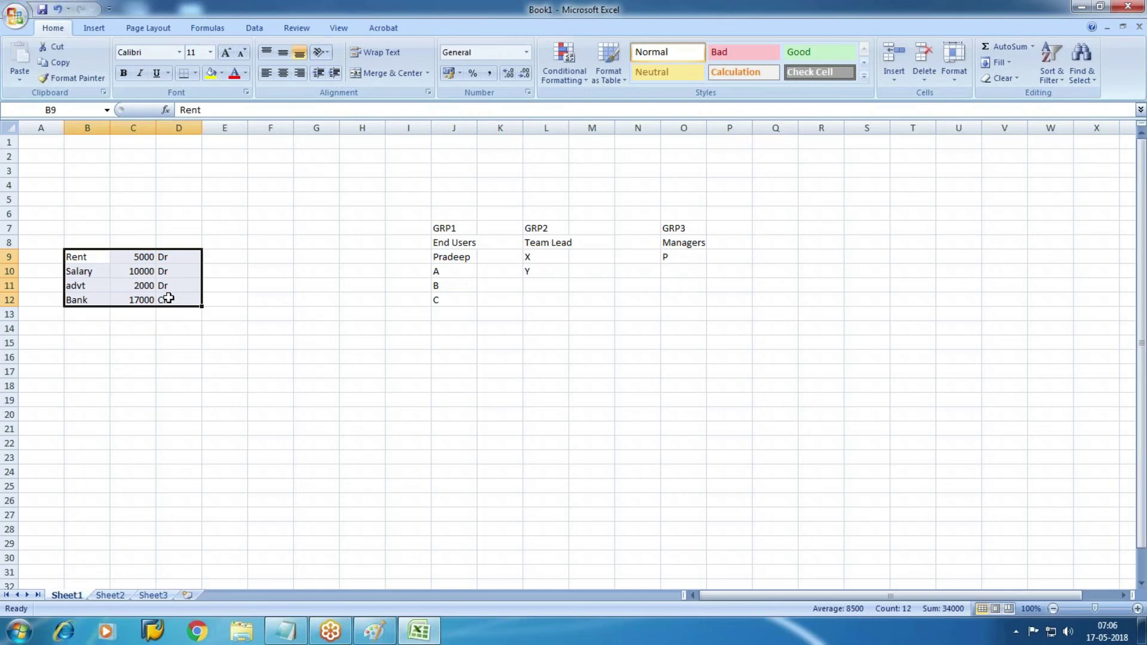
pyautogui.click(269, 373)
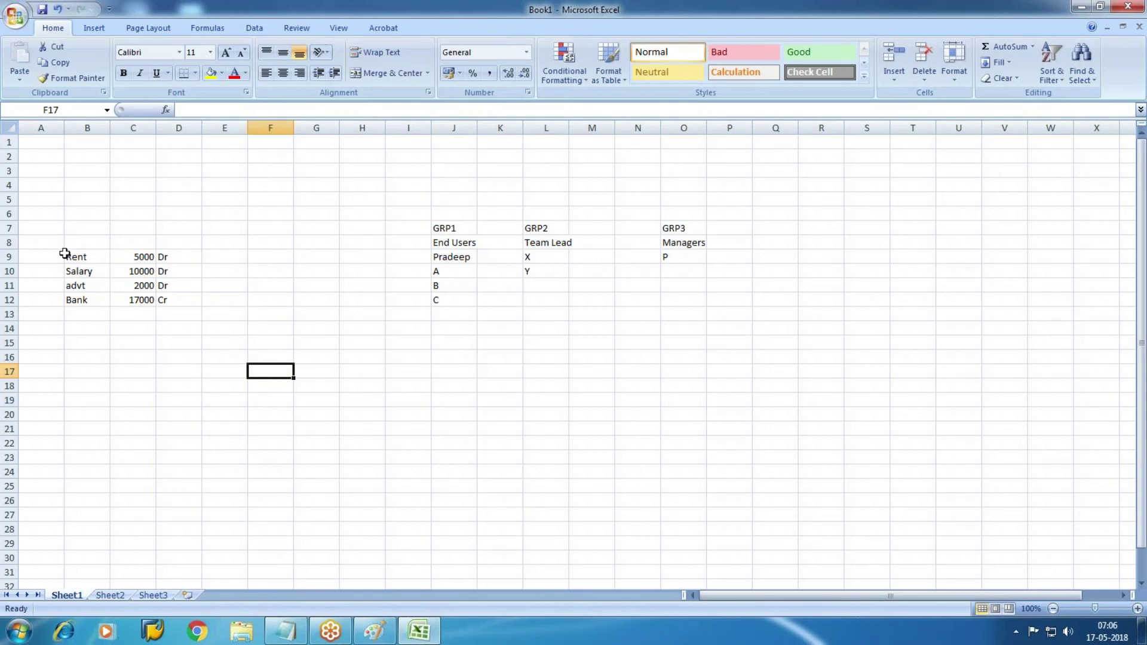
pyautogui.moveTo(70, 256); pyautogui.dragTo(135, 256)
pyautogui.moveTo(83, 286); pyautogui.dragTo(179, 276)
pyautogui.moveTo(111, 307); pyautogui.dragTo(179, 311)
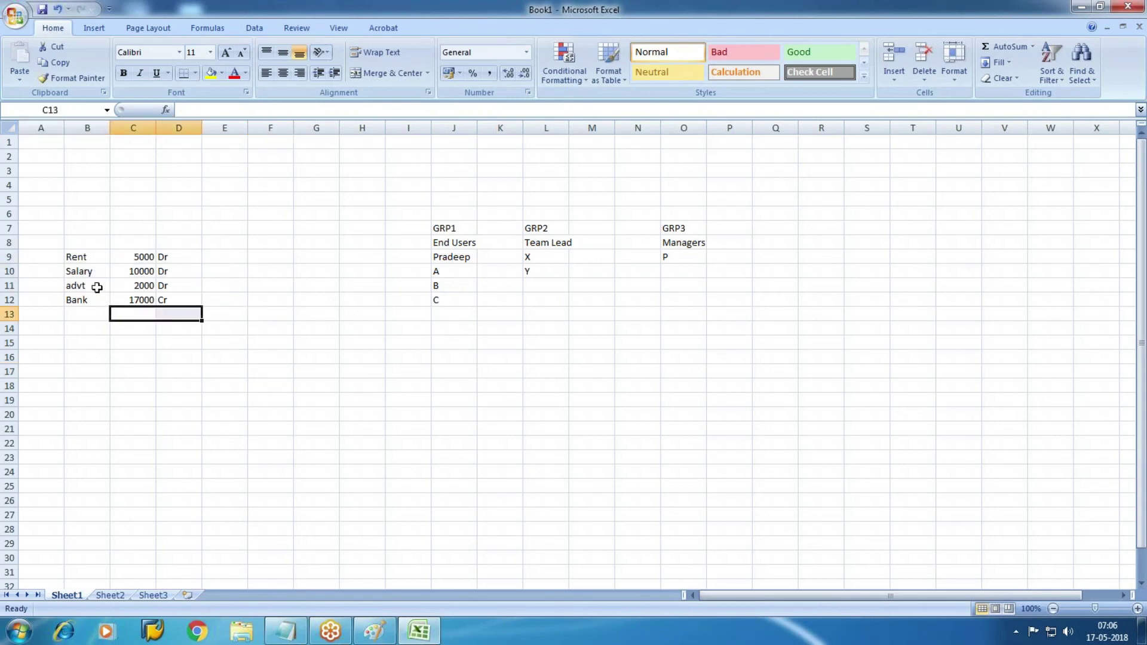
pyautogui.moveTo(94, 287); pyautogui.dragTo(172, 283)
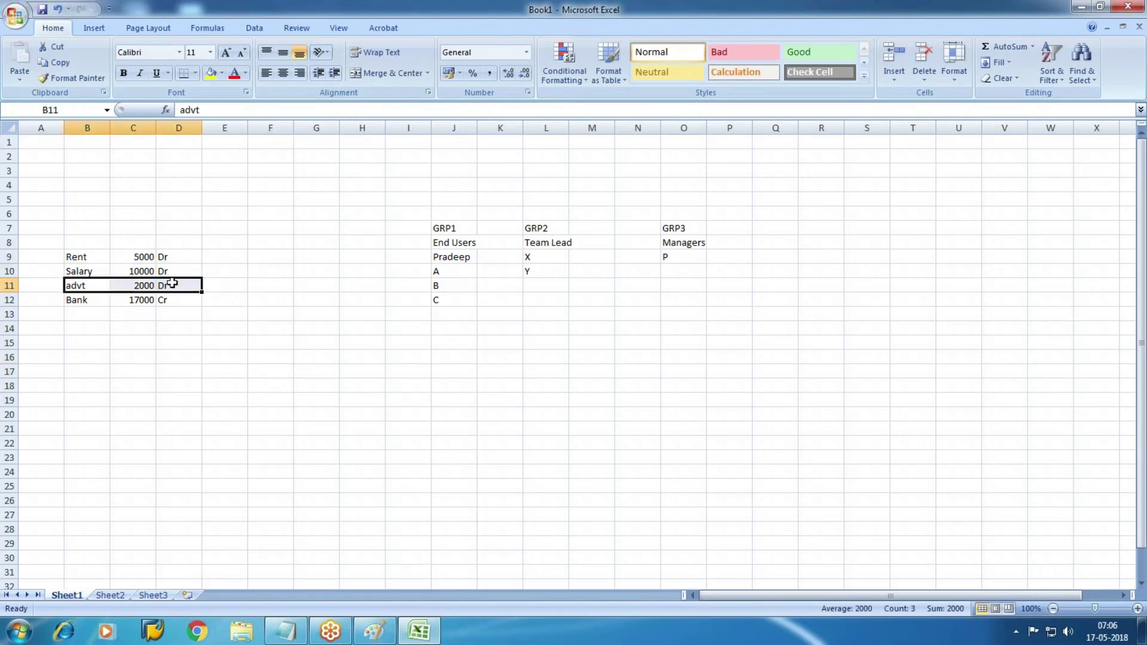
pyautogui.moveTo(75, 269); pyautogui.dragTo(179, 270)
pyautogui.moveTo(72, 256); pyautogui.dragTo(183, 247)
pyautogui.moveTo(81, 288); pyautogui.dragTo(199, 293)
# - Highlight the GRP1 column entries and go to cell J5 above them
pyautogui.moveTo(455, 228); pyautogui.dragTo(454, 300)
pyautogui.click(454, 357)
pyautogui.click(454, 216)
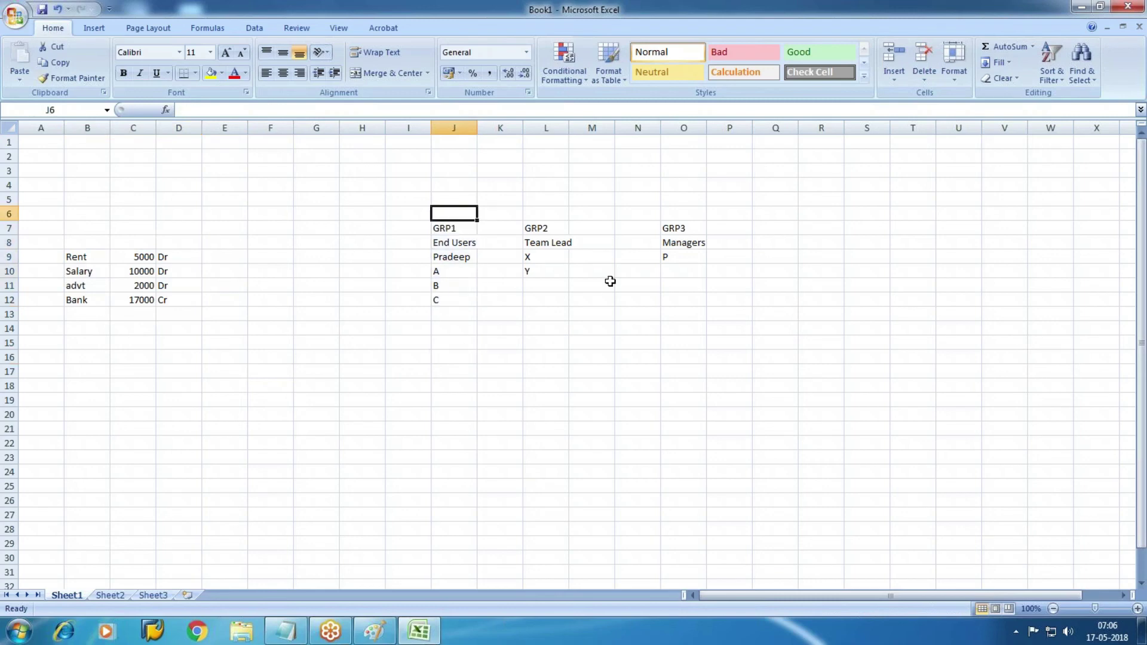
pyautogui.press('Up')
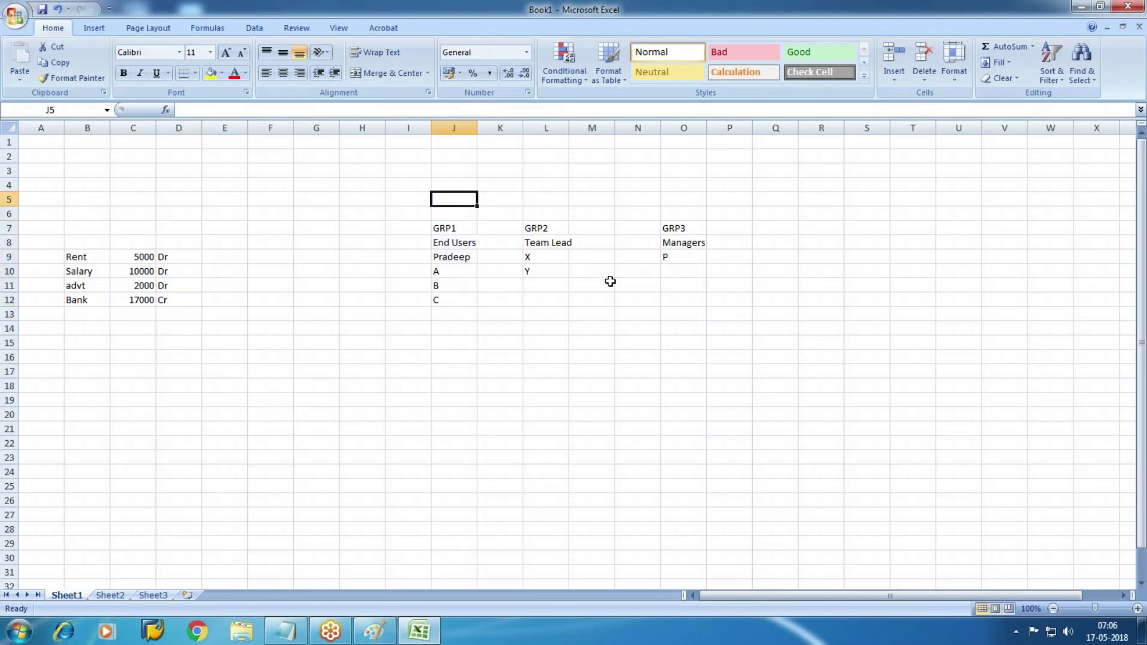
# - Enter 100000 in J5 and 40000 in J6, then launch SAP Logon
pyautogui.write('1')
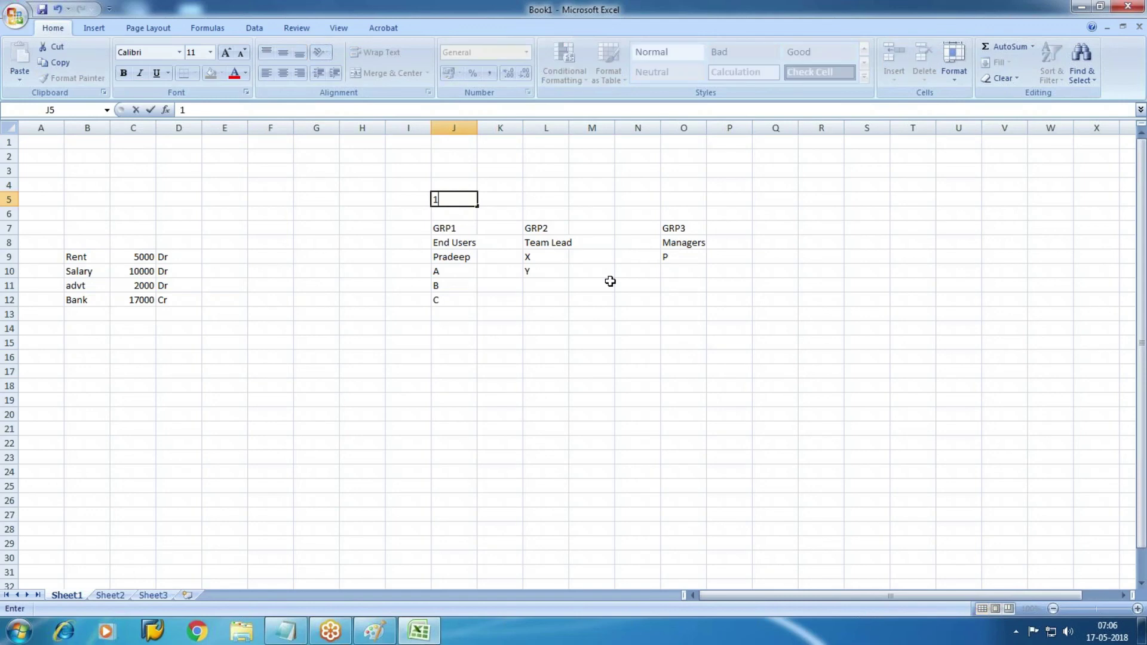
pyautogui.write('00000')
pyautogui.press('Return')
pyautogui.write('40000')
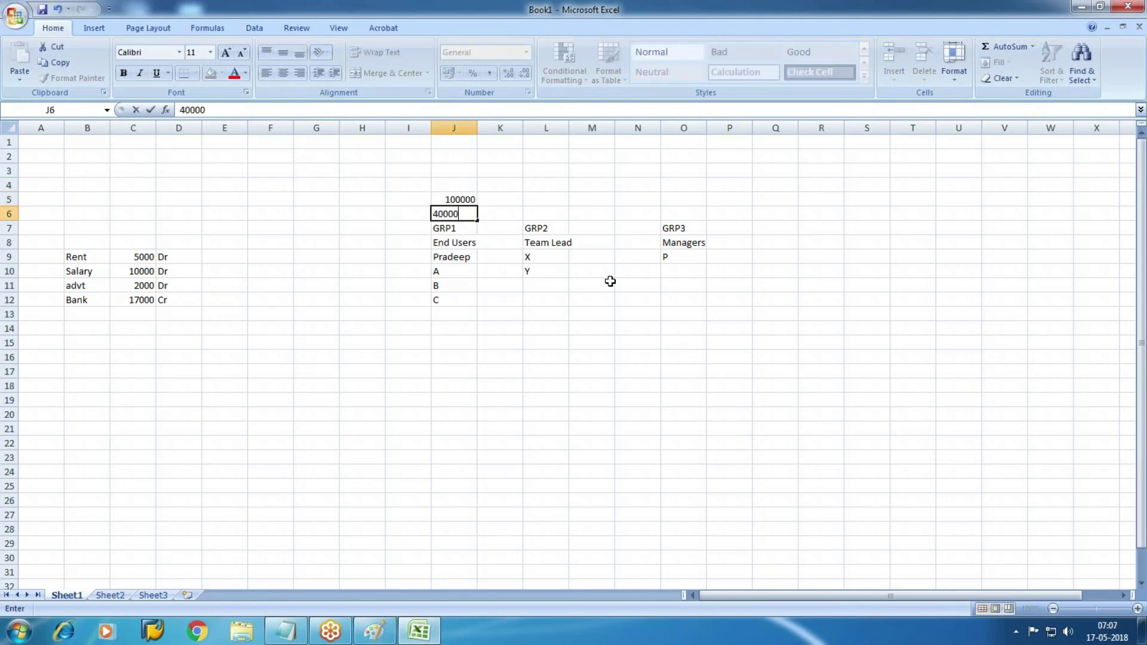
pyautogui.press('Return')
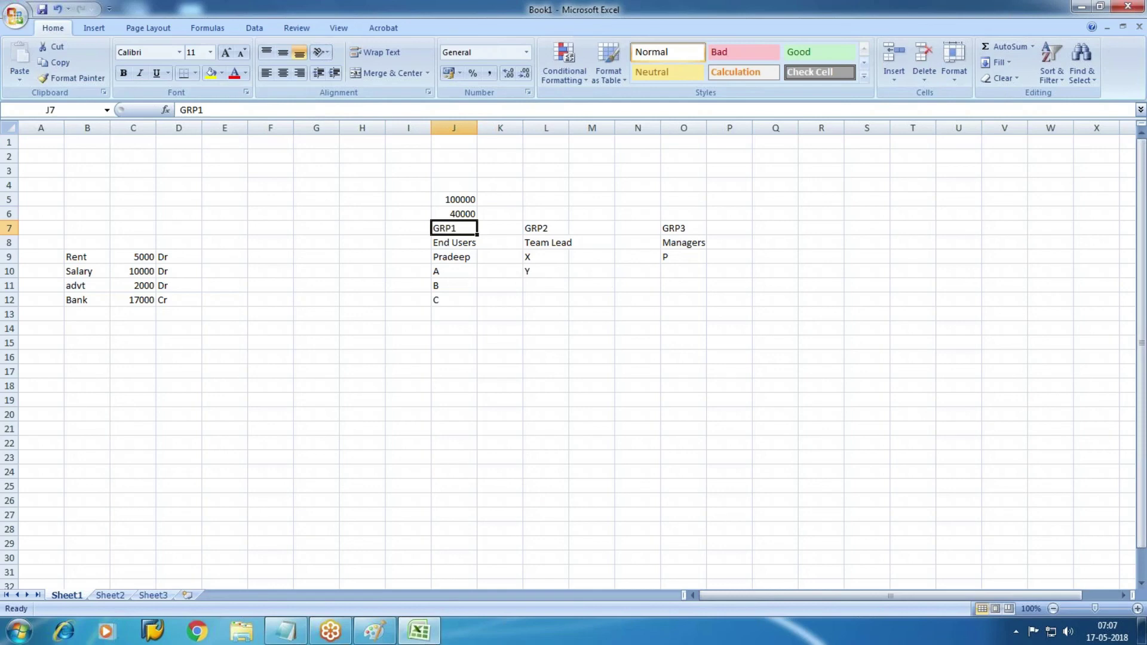
pyautogui.click(153, 634)
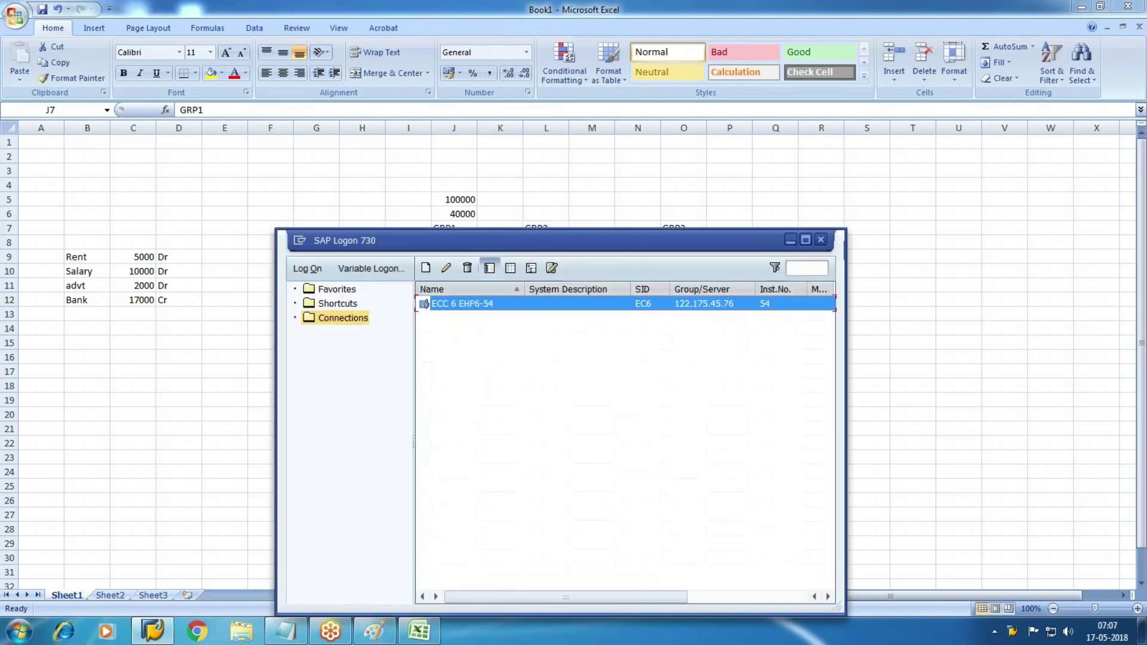
# - Log on to the ECC 6 system with the user name and password
pyautogui.press('Return')
pyautogui.write('pradeep')
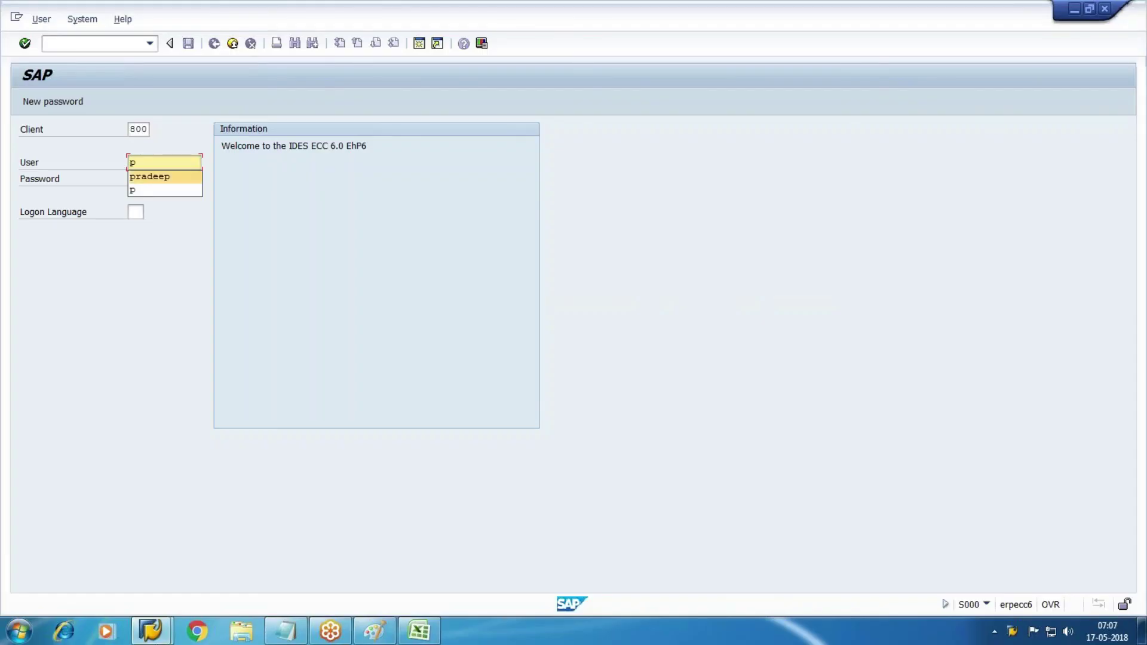
pyautogui.press('Tab')
pyautogui.write('*************')
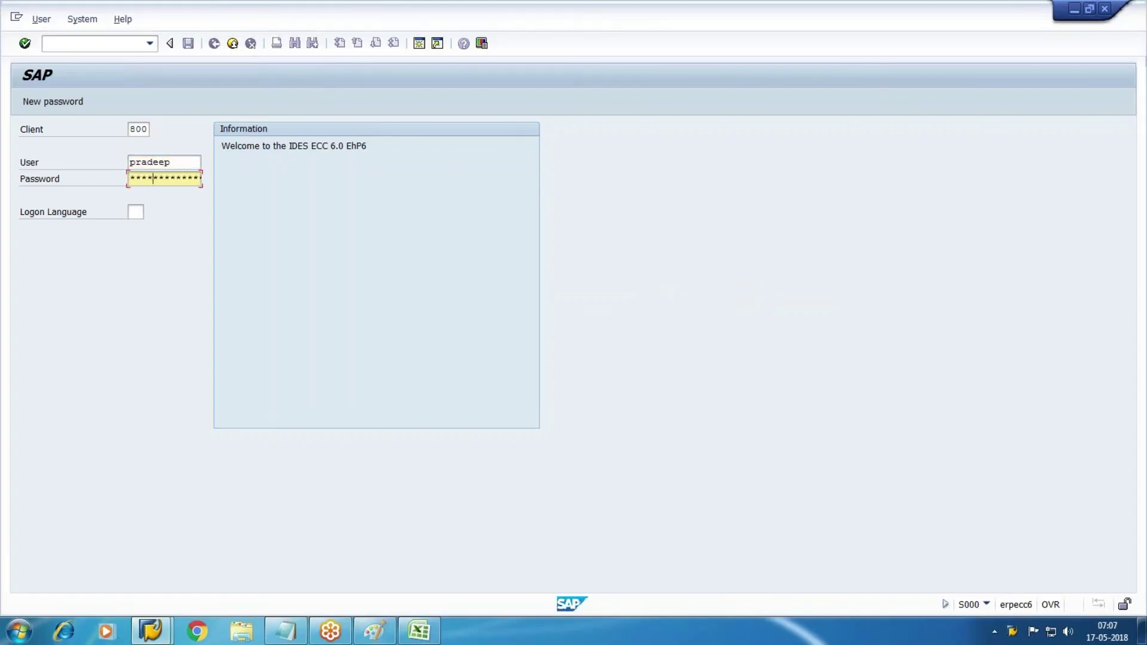
pyautogui.press('Return')
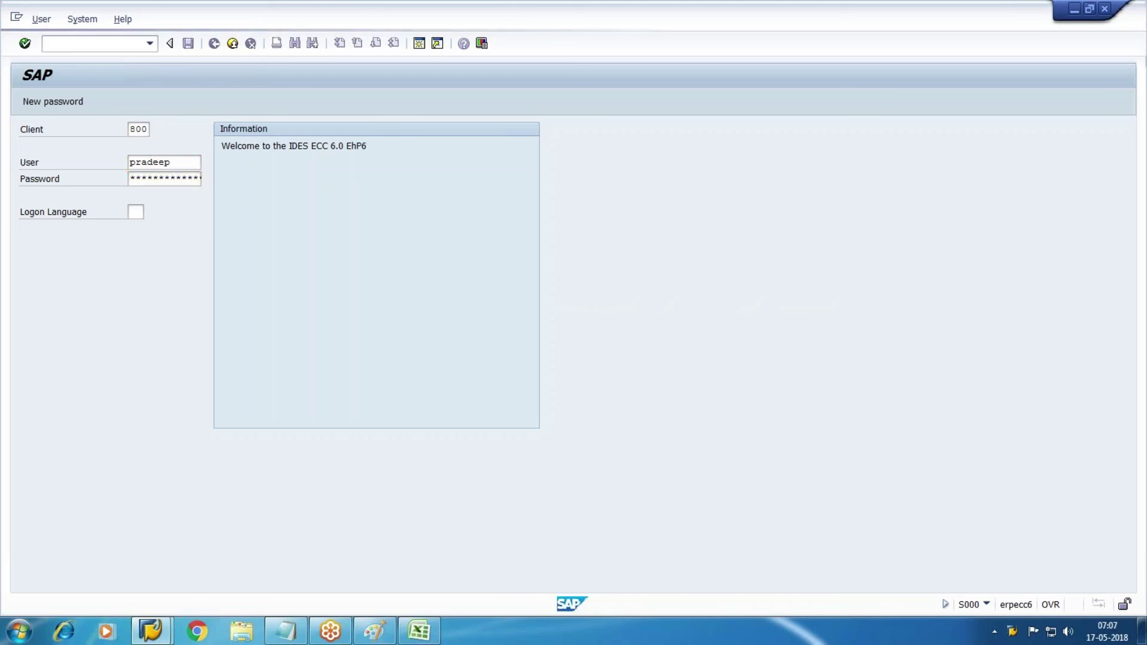
# - Run FB50 and annotate the Total Dr. and amount rows on the document screen
pyautogui.write('fb50')
pyautogui.press('Return')
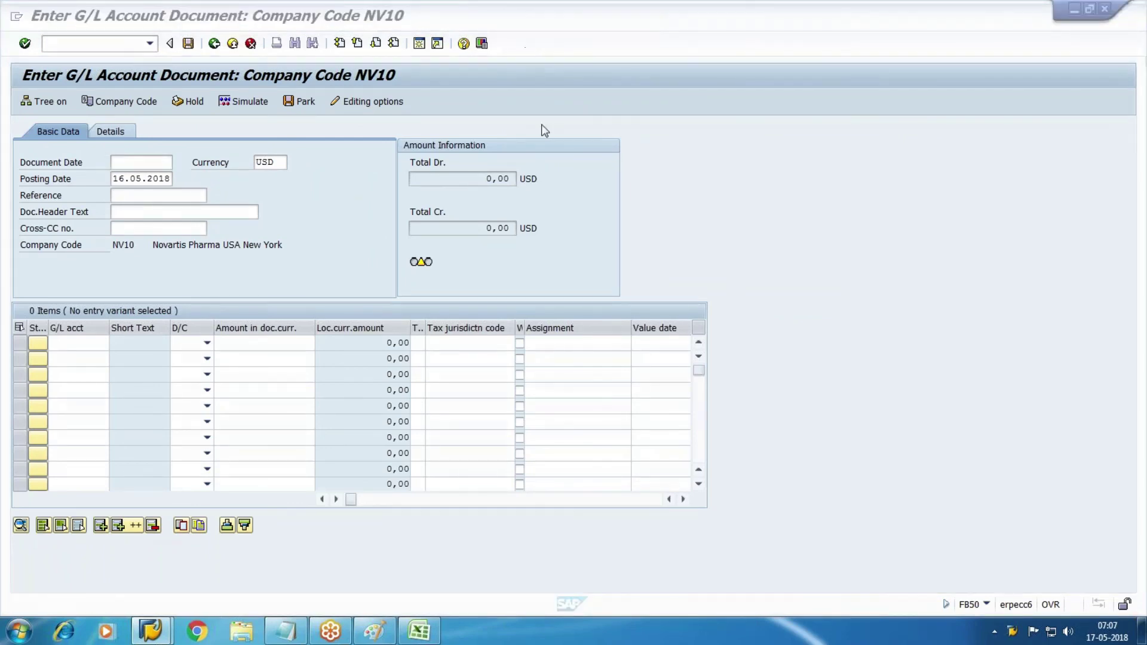
pyautogui.moveTo(566, 191)
pyautogui.mouseDown()
pyautogui.moveTo(504, 133)
pyautogui.moveTo(538, 202)
pyautogui.moveTo(402, 230)
pyautogui.moveTo(530, 267)
pyautogui.mouseUp()
pyautogui.press('e')
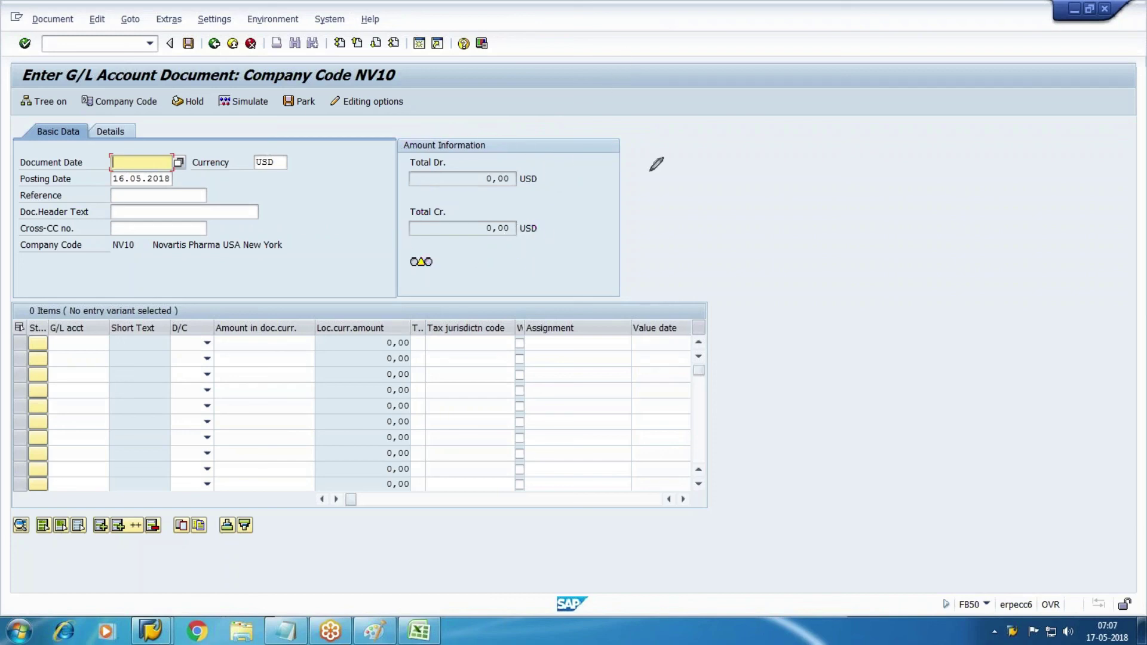
pyautogui.moveTo(291, 347)
pyautogui.mouseDown()
pyautogui.moveTo(328, 325)
pyautogui.moveTo(344, 347)
pyautogui.mouseUp()
pyautogui.moveTo(305, 380); pyautogui.dragTo(325, 372)
pyautogui.moveTo(307, 411); pyautogui.dragTo(332, 400)
pyautogui.moveTo(304, 440); pyautogui.dragTo(329, 425)
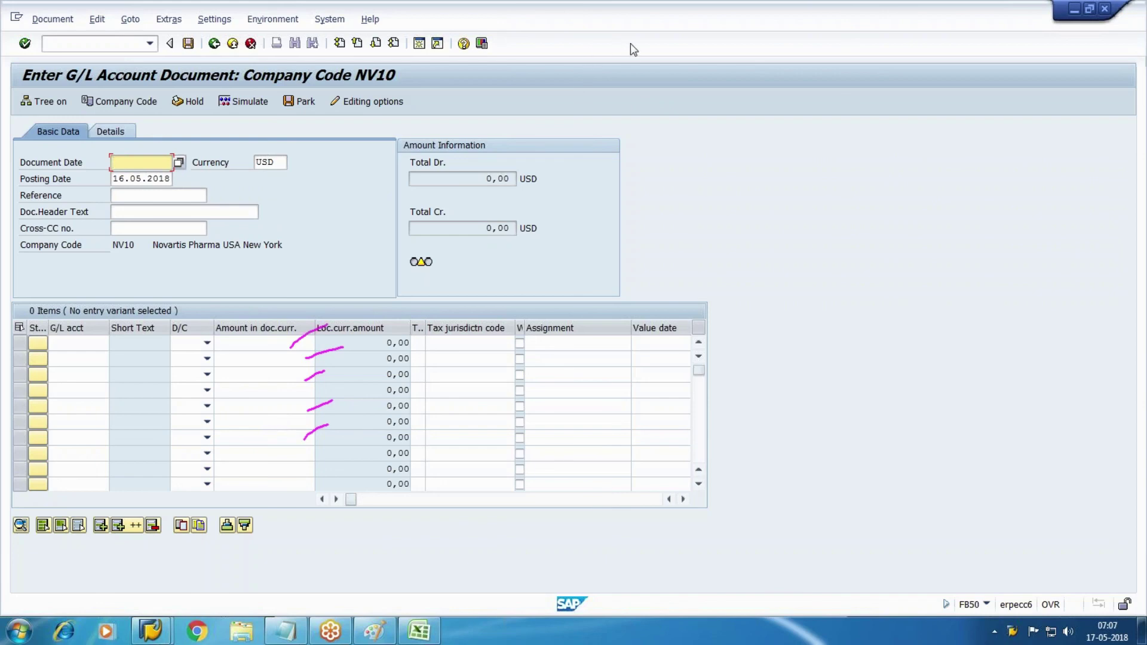
pyautogui.press('Escape')
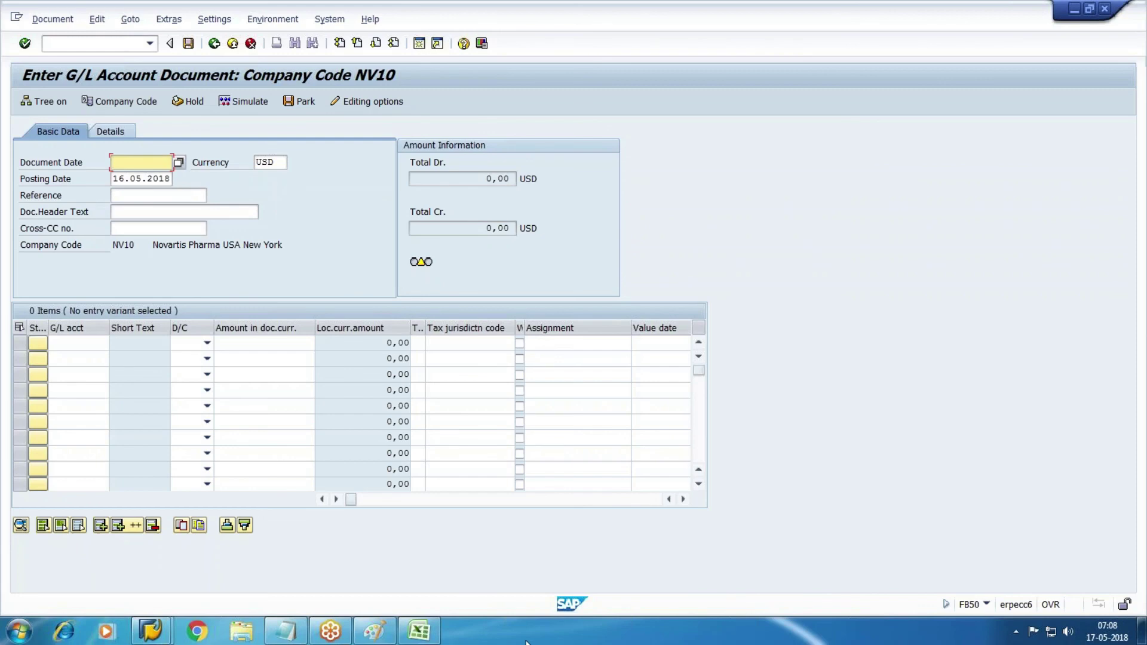
pyautogui.click(420, 632)
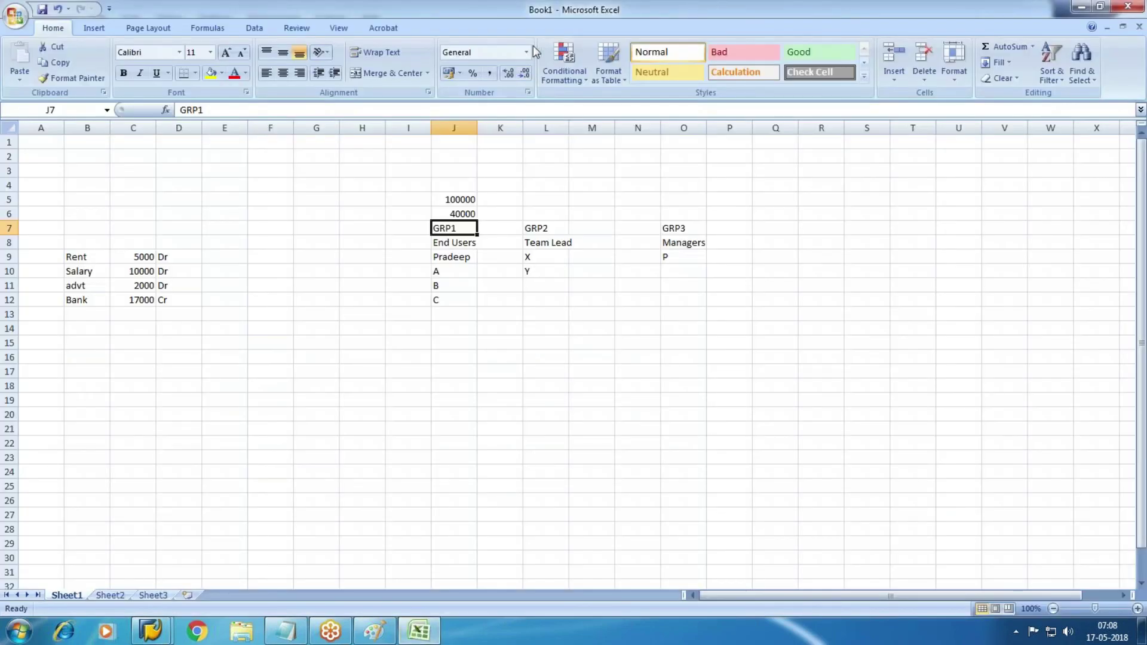
pyautogui.moveTo(445, 248)
pyautogui.mouseDown()
pyautogui.moveTo(528, 186)
pyautogui.moveTo(561, 239)
pyautogui.moveTo(544, 238)
pyautogui.moveTo(567, 222)
pyautogui.mouseUp()
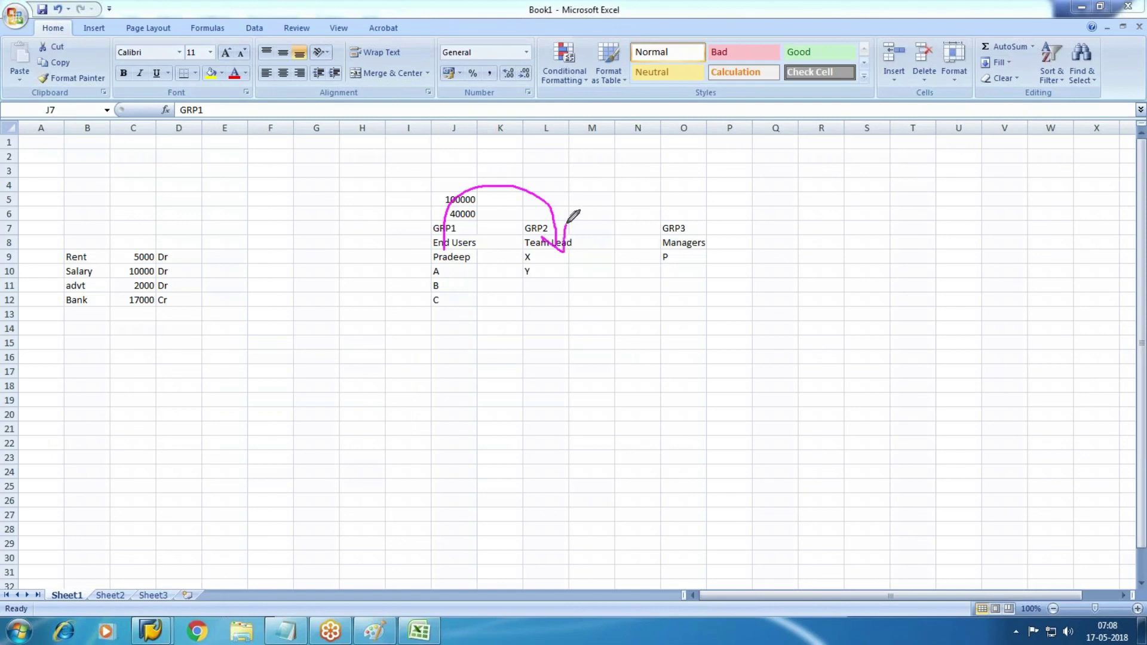
pyautogui.press('e')
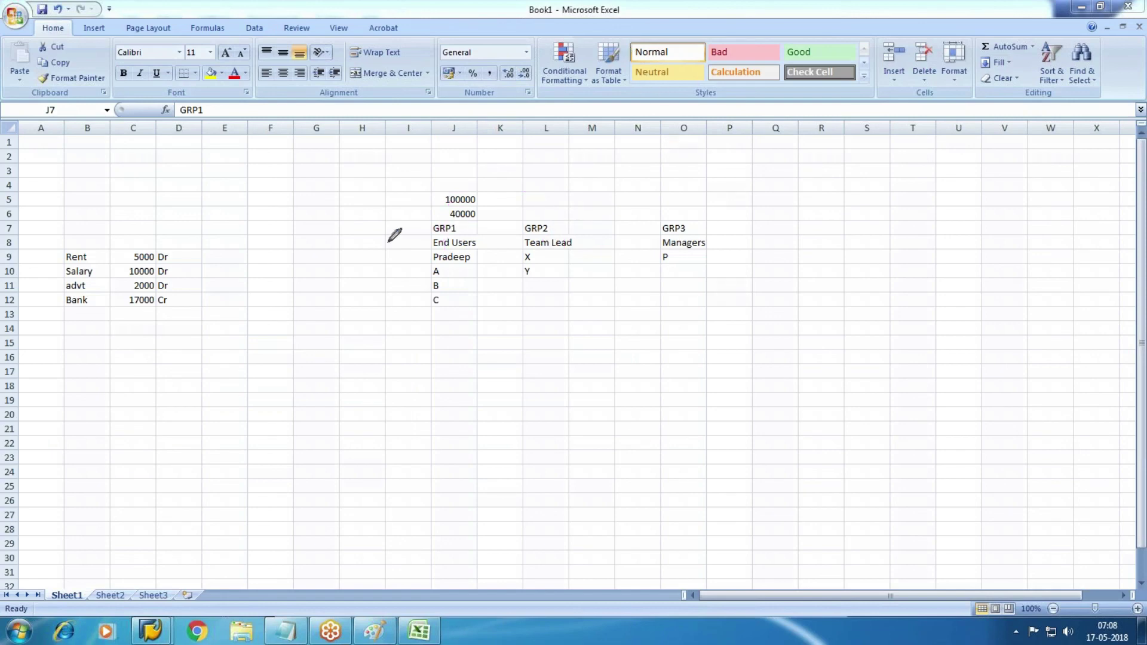
pyautogui.moveTo(51, 252)
pyautogui.mouseDown()
pyautogui.moveTo(60, 318)
pyautogui.moveTo(80, 207)
pyautogui.mouseUp()
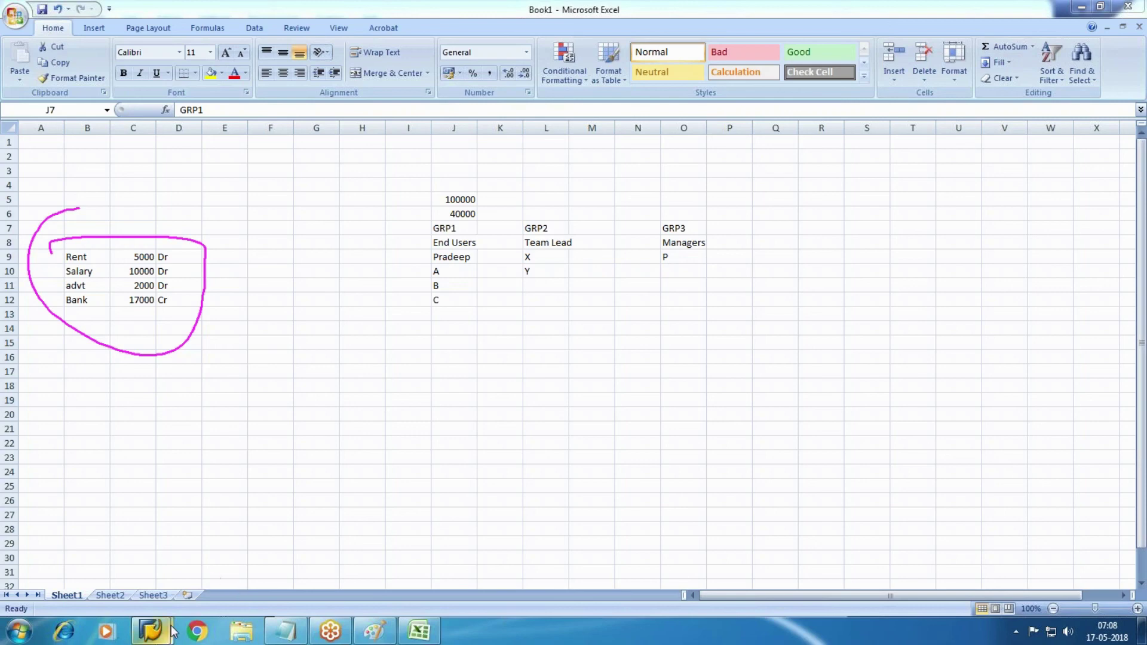
pyautogui.moveTo(151, 631)
pyautogui.click(250, 586)
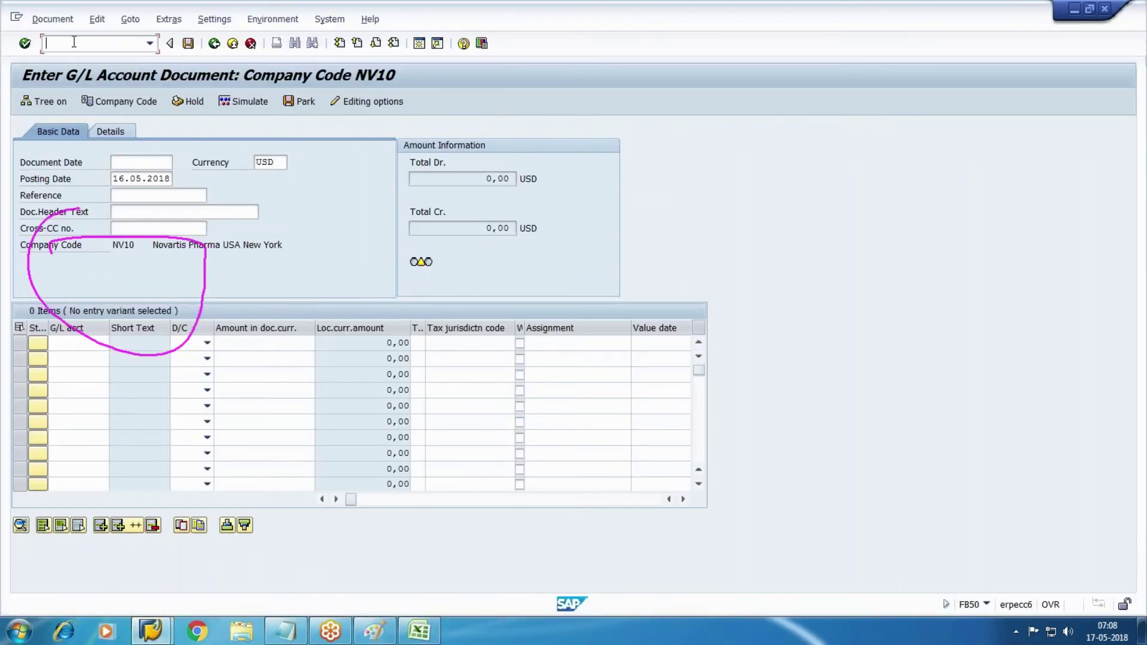
# - Run /nspro and display the implementation guide structure
pyautogui.write('/nspro')
pyautogui.press('Return')
pyautogui.press('Escape')
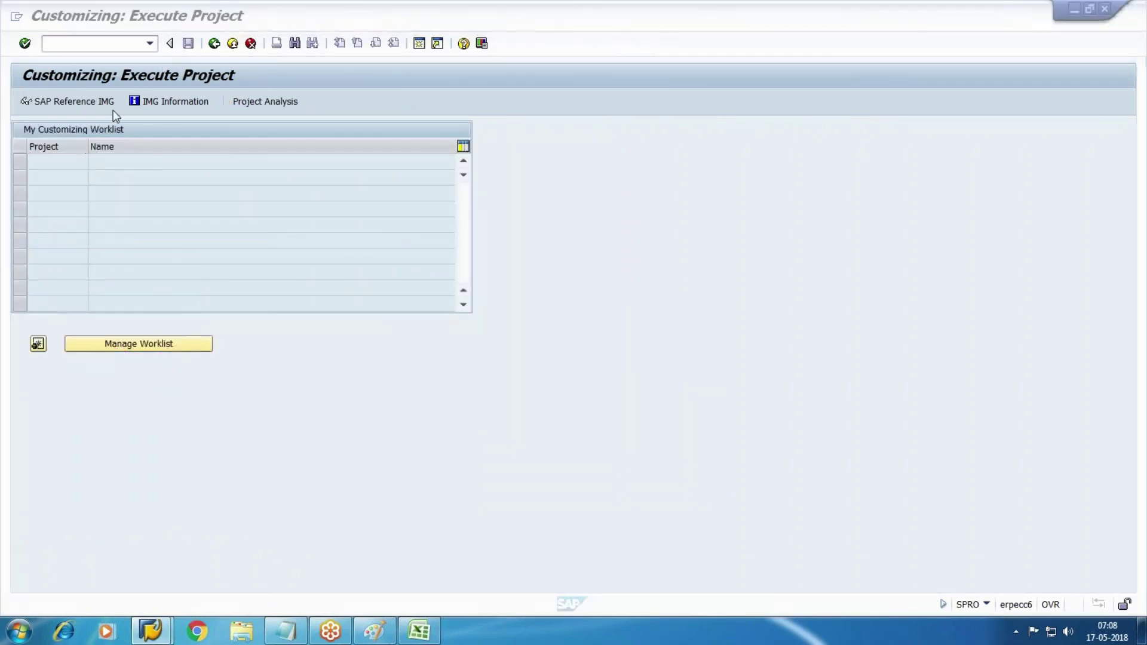
pyautogui.click(110, 109)
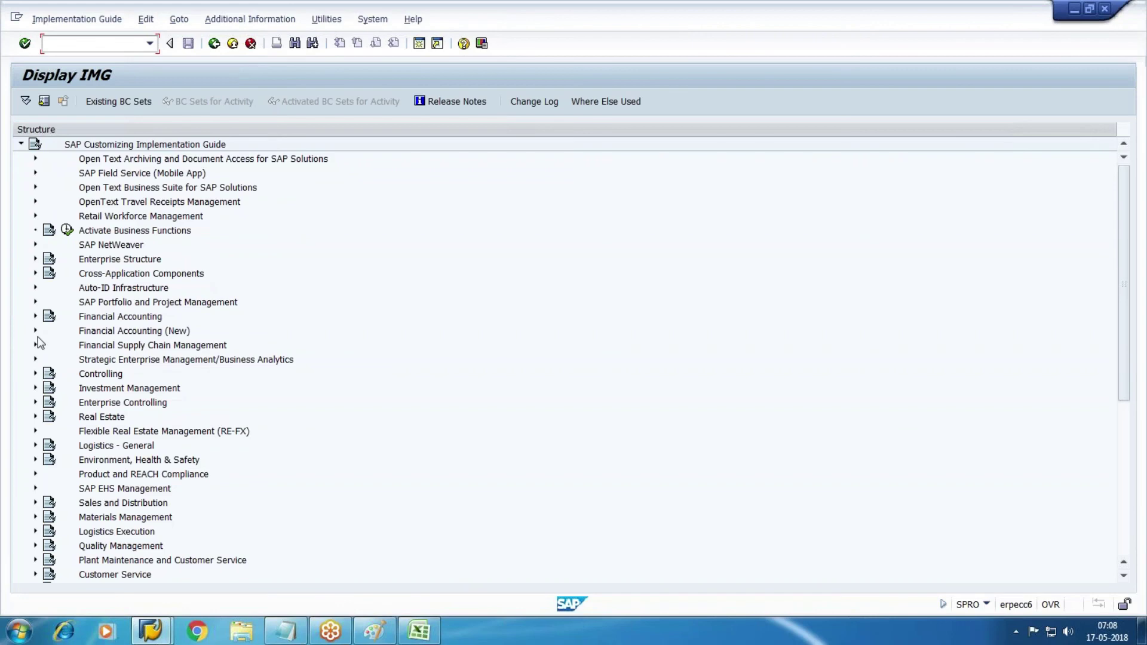
# - Expand Financial Accounting (New) to Document > Tolerance Groups, view the FI tolerance groups table, and return
pyautogui.click(35, 332)
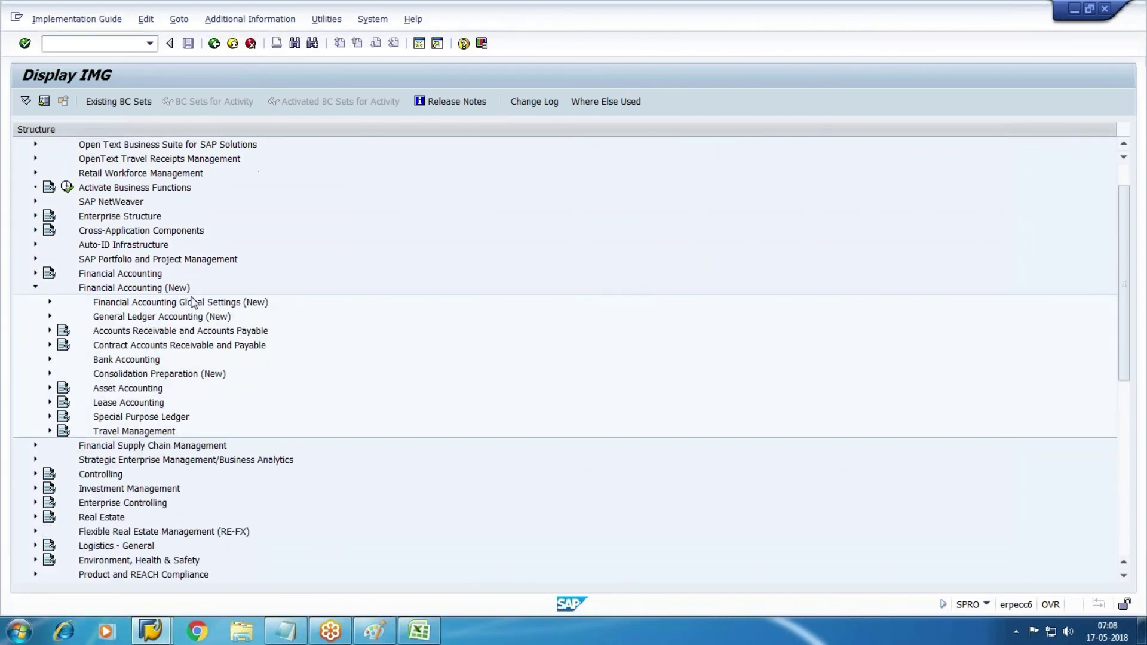
pyautogui.click(50, 301)
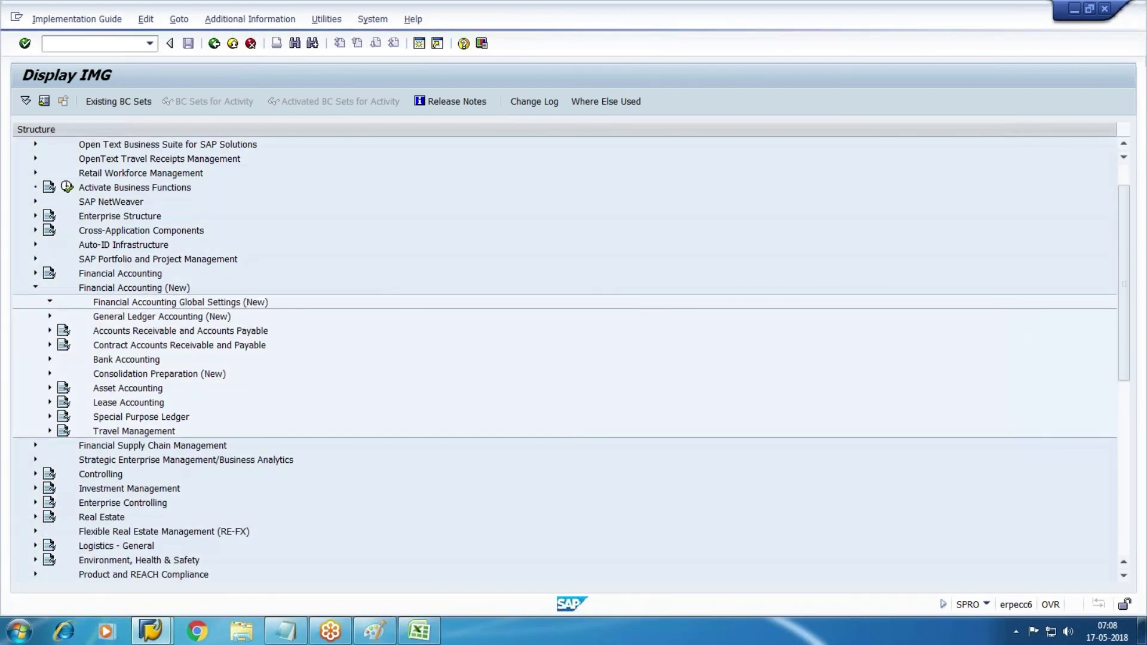
pyautogui.click(64, 273)
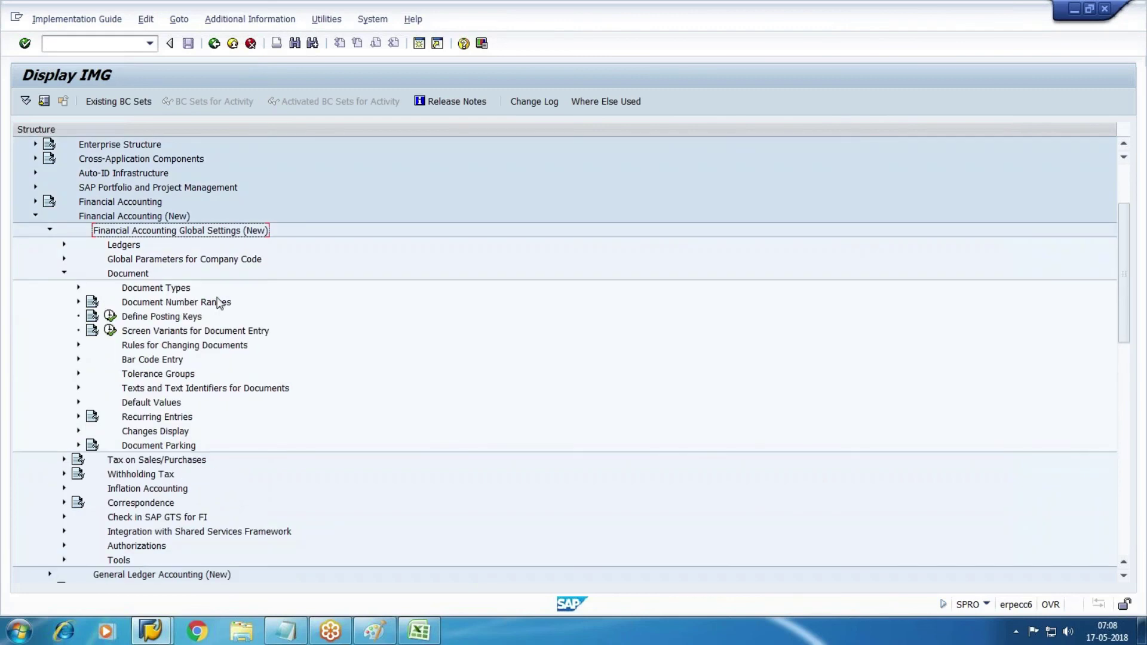
pyautogui.click(154, 375)
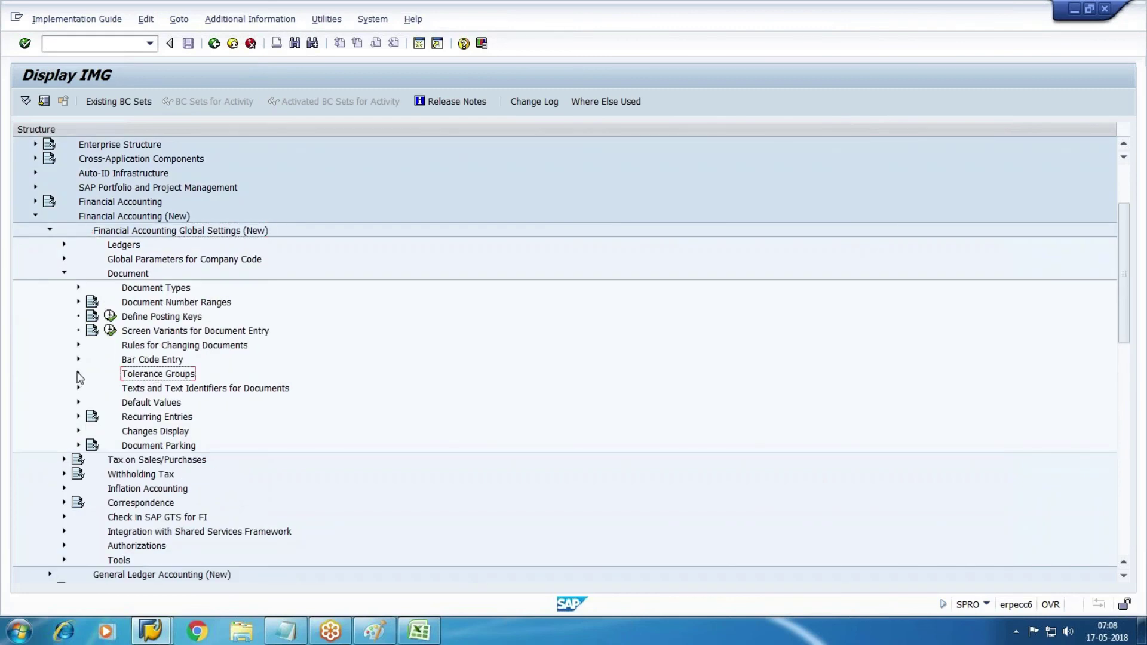
pyautogui.click(79, 374)
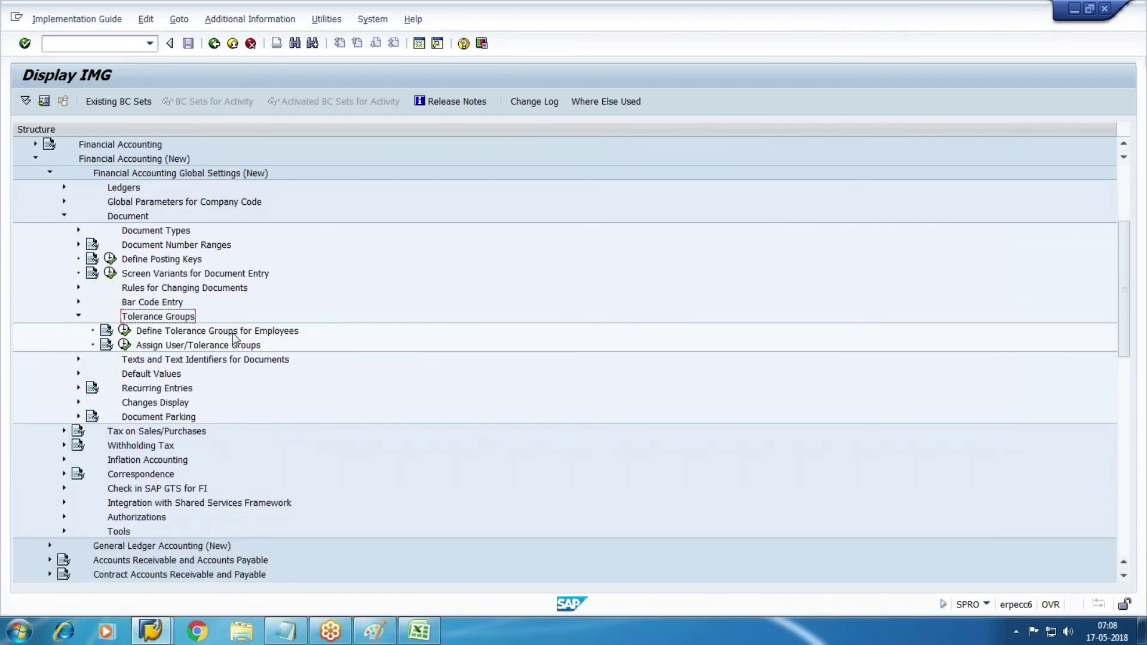
pyautogui.click(124, 345)
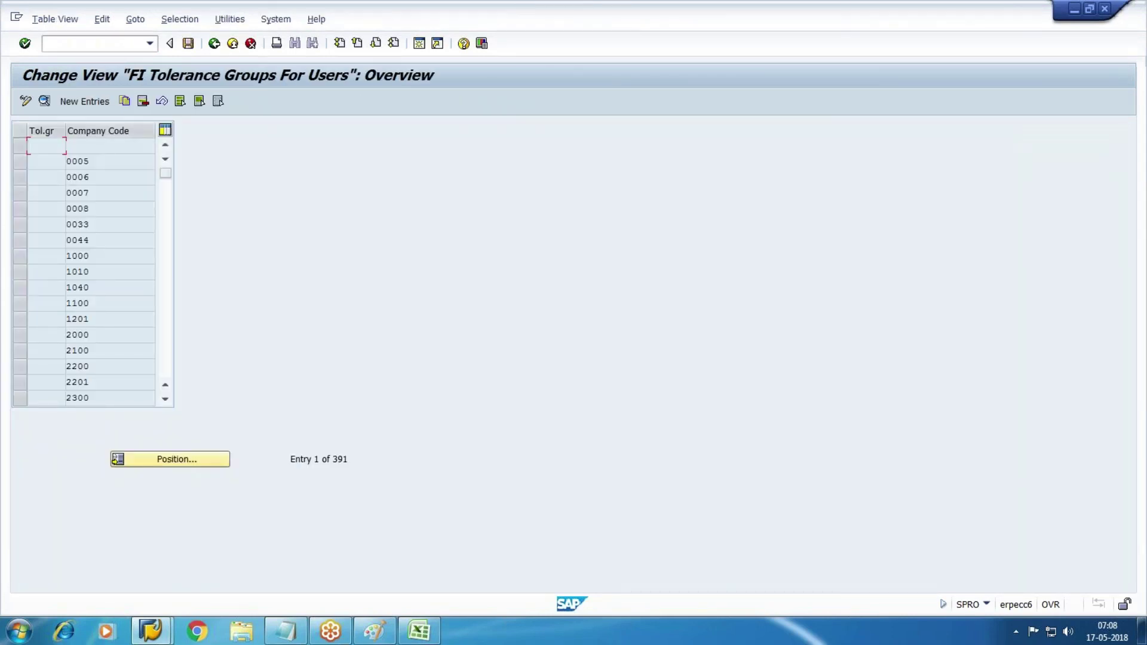
pyautogui.press('F3')
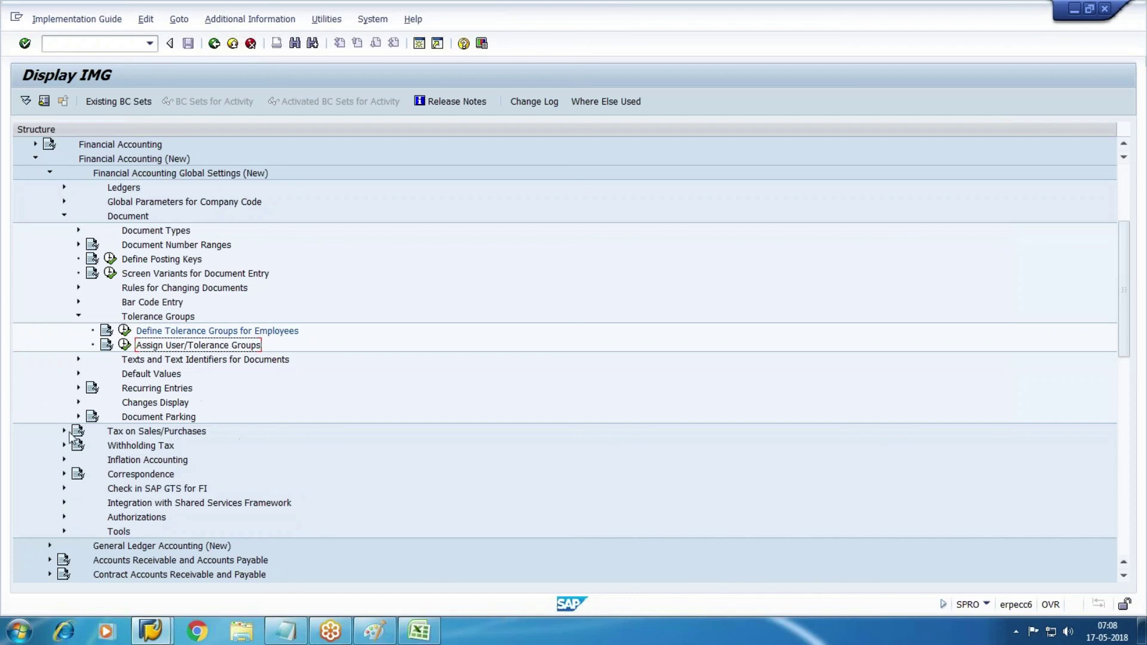
# - Find the user's entry among the 26 tolerance group assignments, then execute Define Tolerance Groups for Employees
pyautogui.click(121, 348)
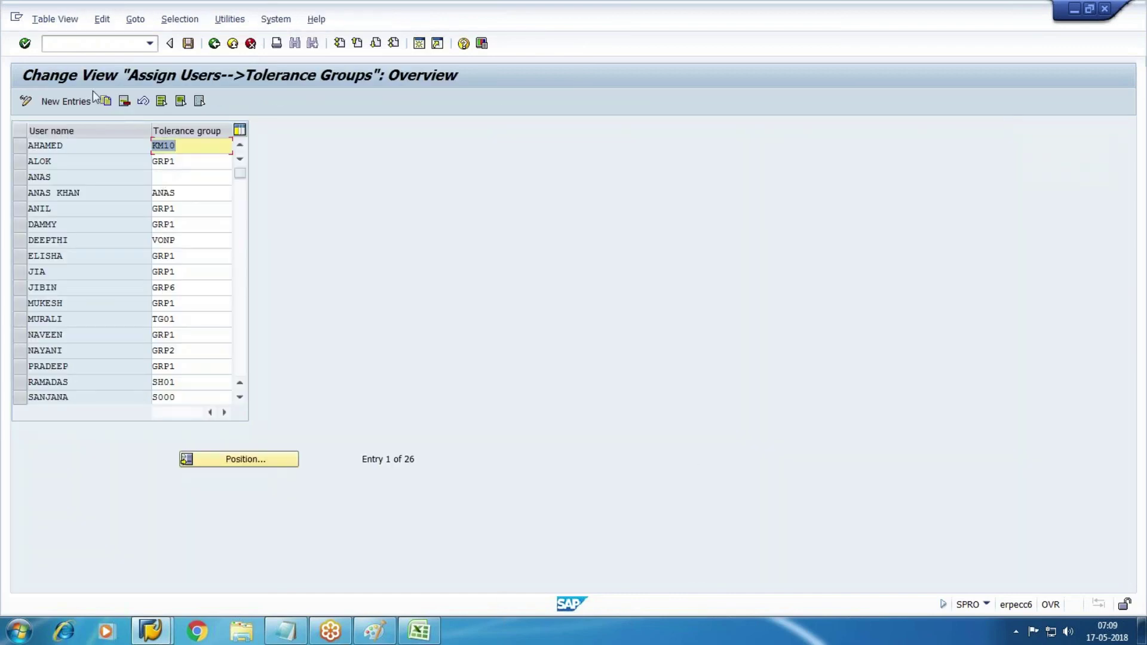
pyautogui.click(61, 99)
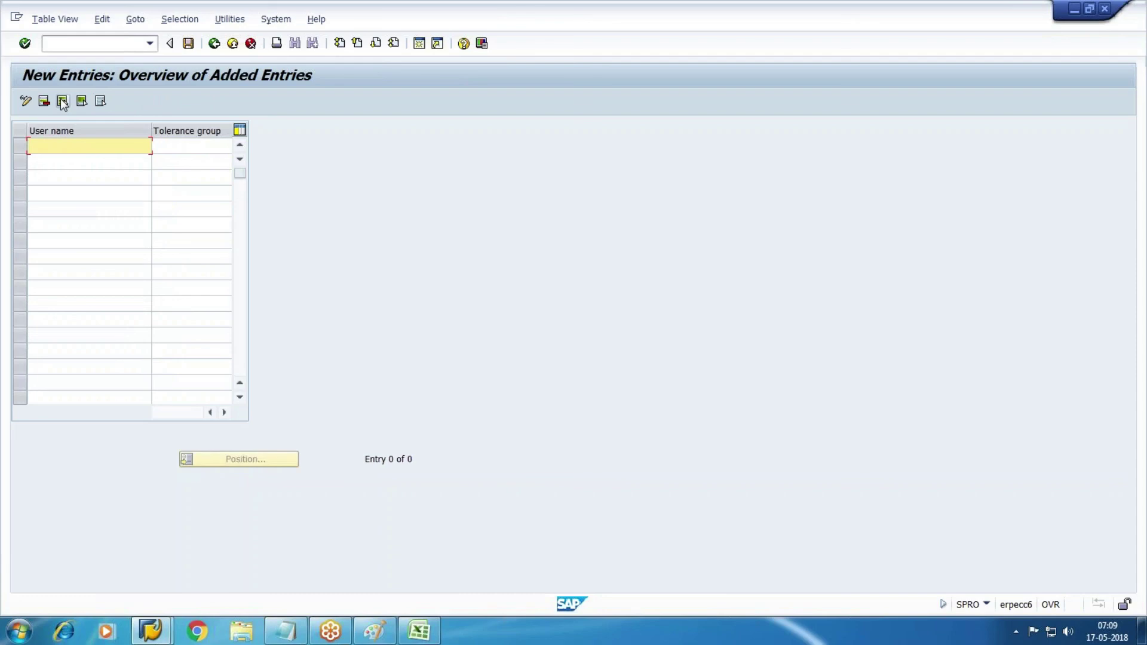
pyautogui.press('F3')
pyautogui.click(257, 461)
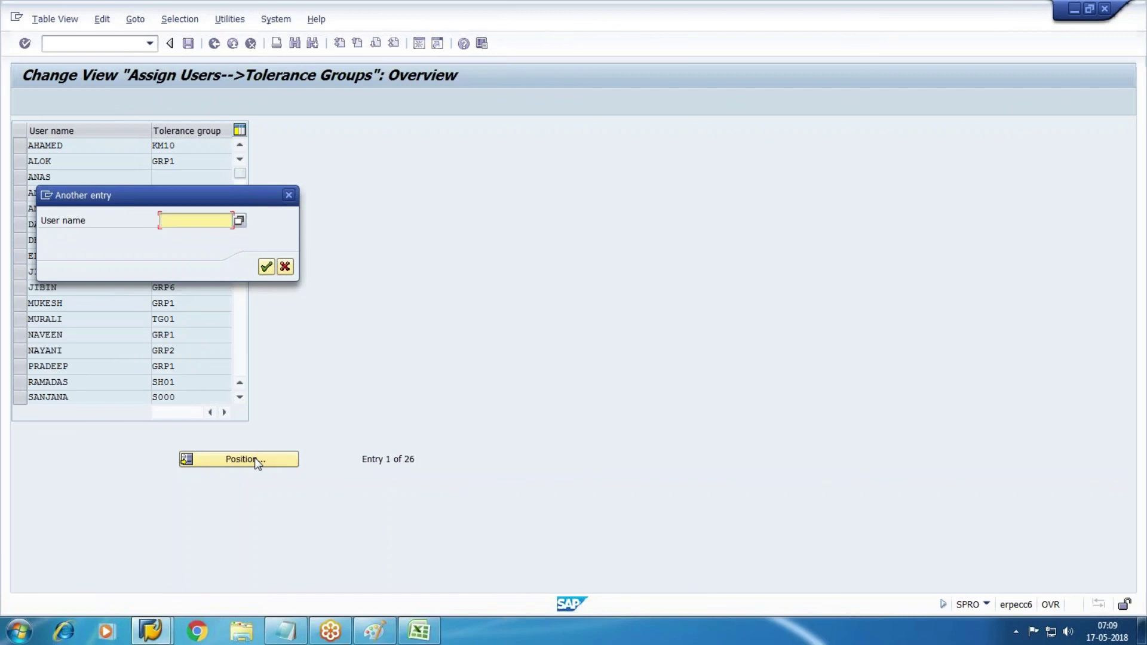
pyautogui.write('pradeep')
pyautogui.press('Return')
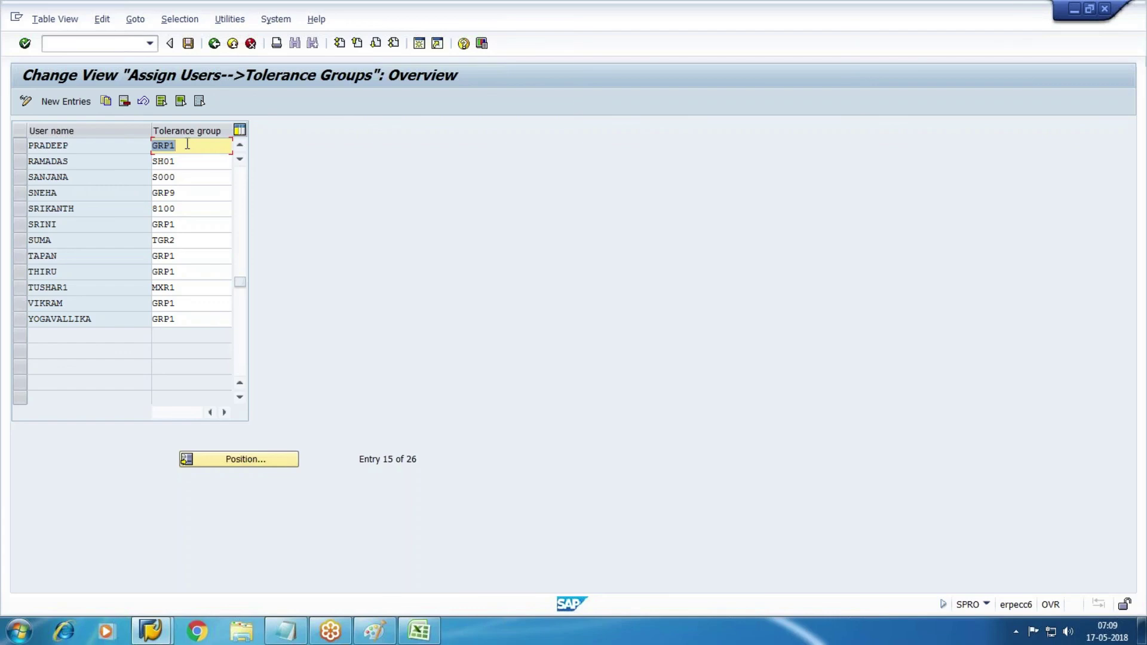
pyautogui.press('F3')
pyautogui.click(203, 332)
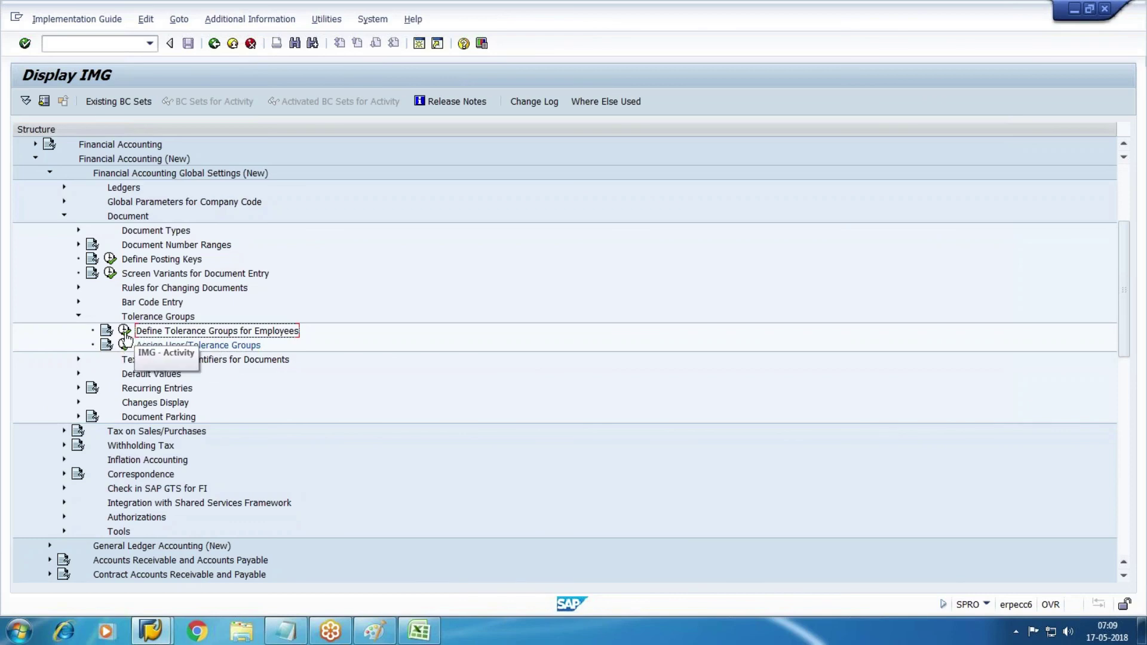
pyautogui.press('F2')
# - Create entry GRP1 for company code WM10 with limits 100000 per document and 40000 per open item
pyautogui.click(84, 101)
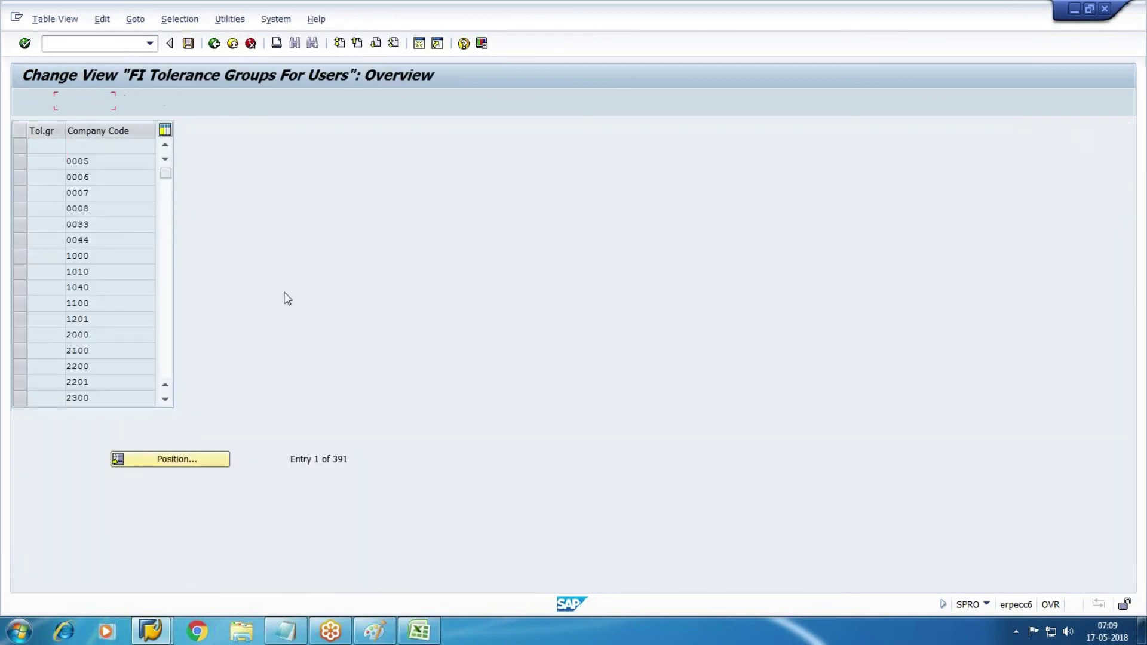
pyautogui.write('GRP1')
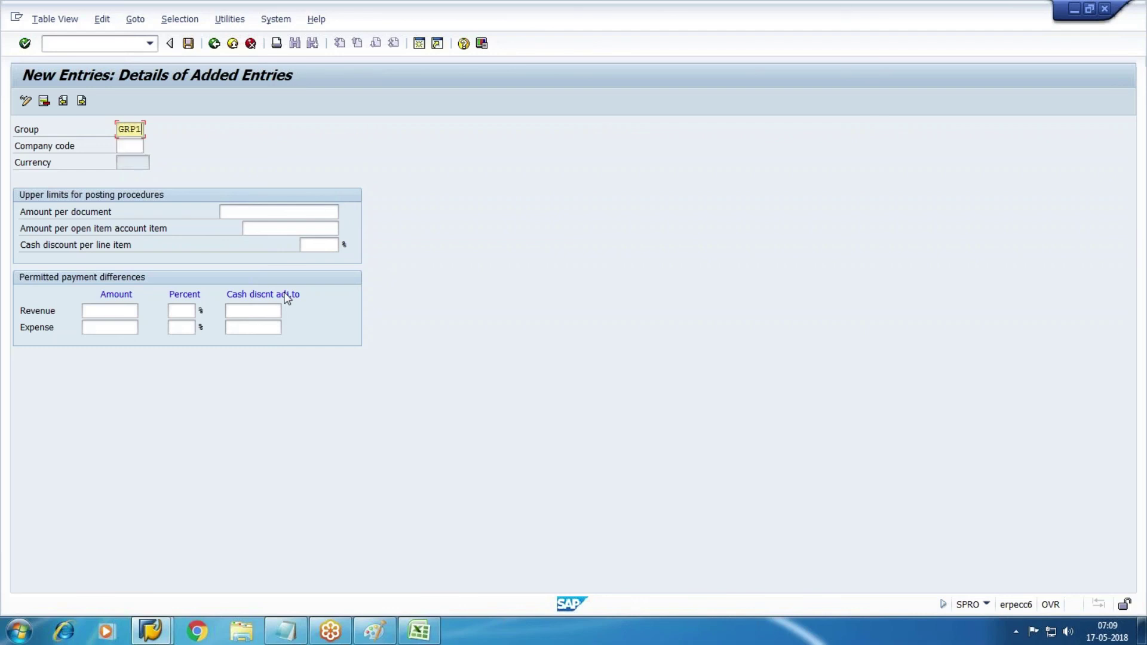
pyautogui.press('Tab')
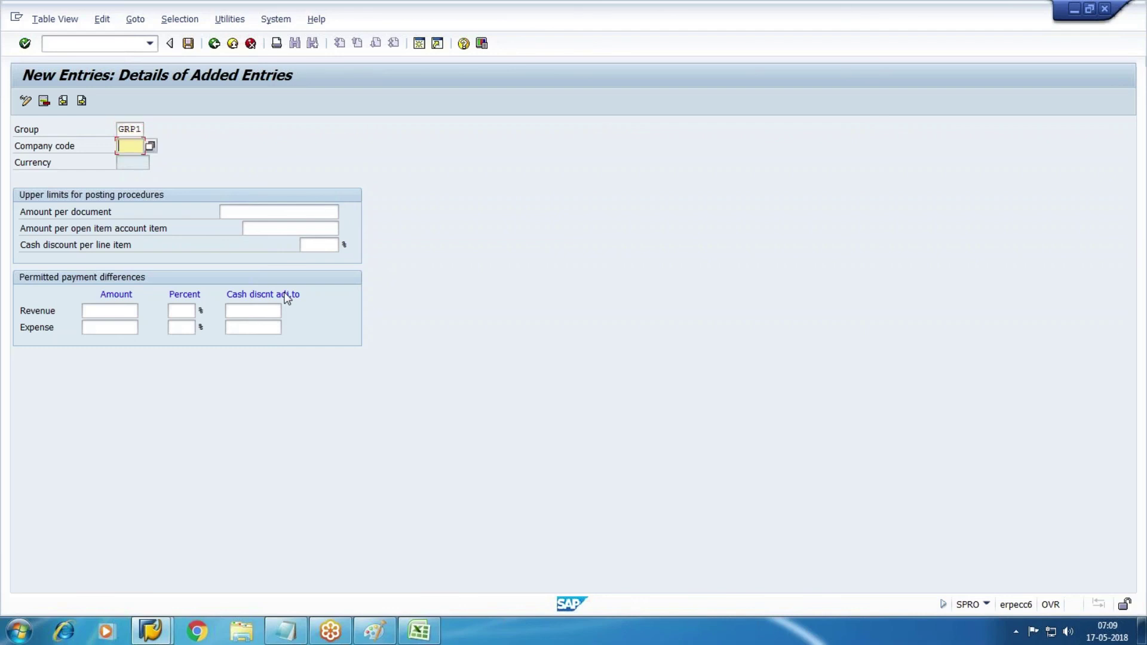
pyautogui.write('WM10')
pyautogui.press('Tab')
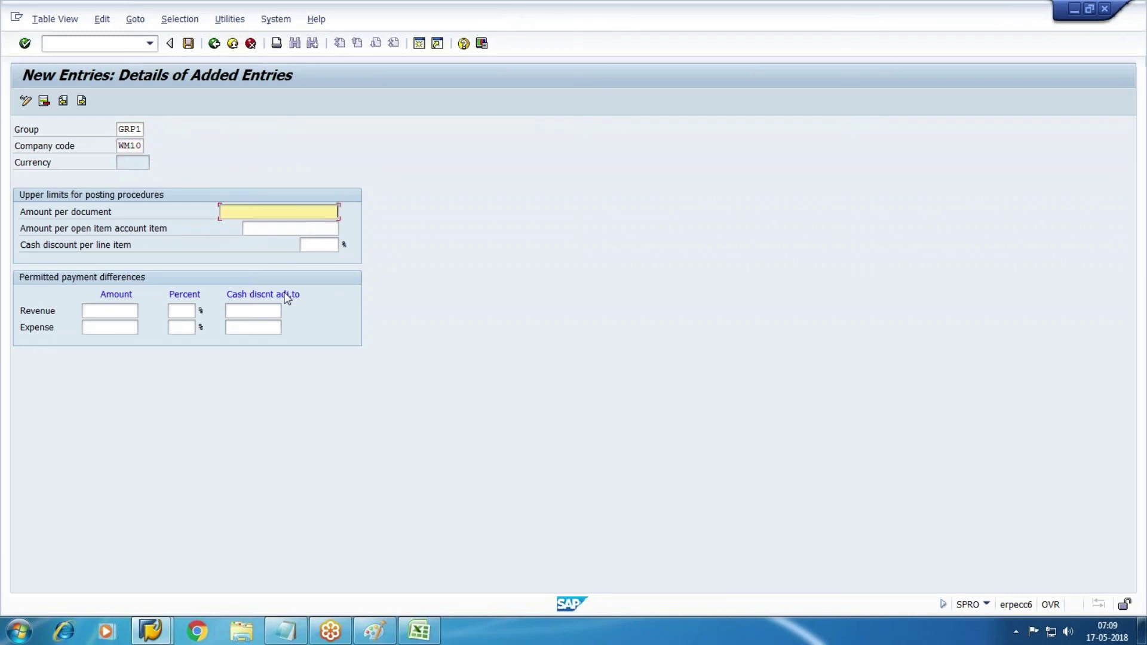
pyautogui.write('100000')
pyautogui.press('Tab')
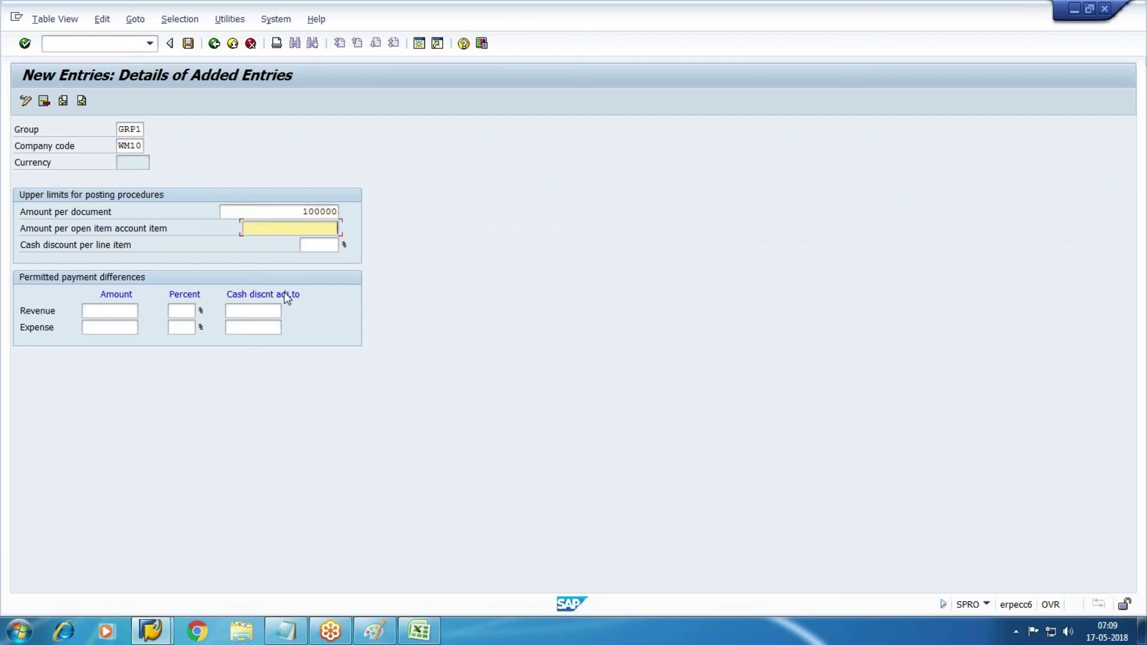
pyautogui.write('40000')
pyautogui.press('Return')
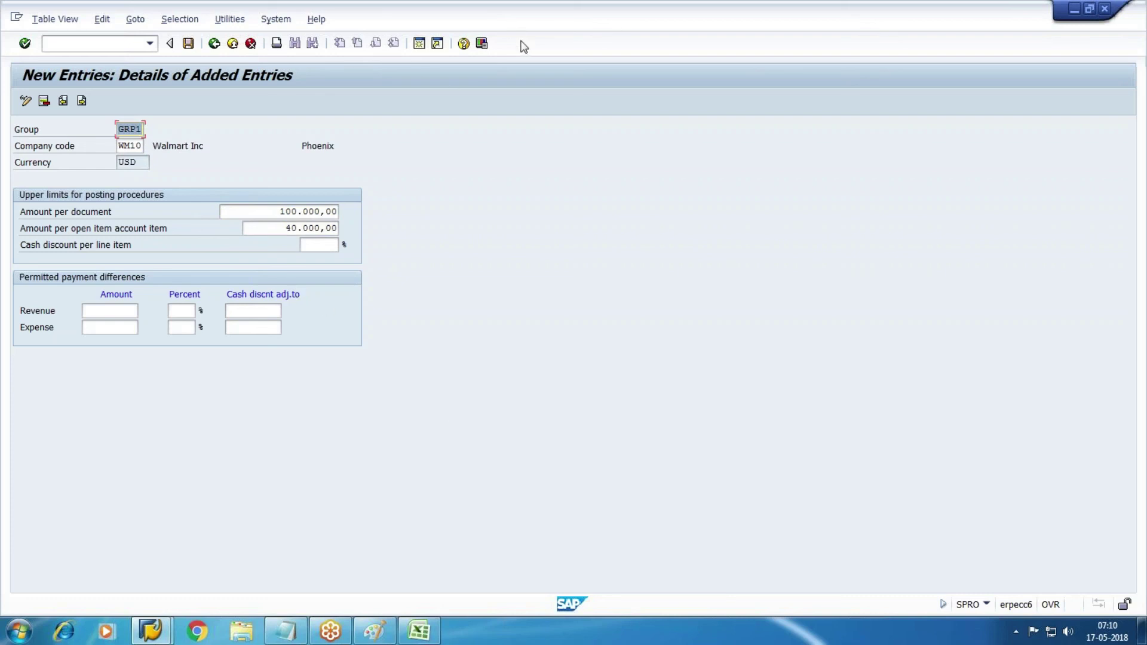
# - Save the GRP1 tolerance group under the customizing request
pyautogui.hotkey('ctrl', '2')
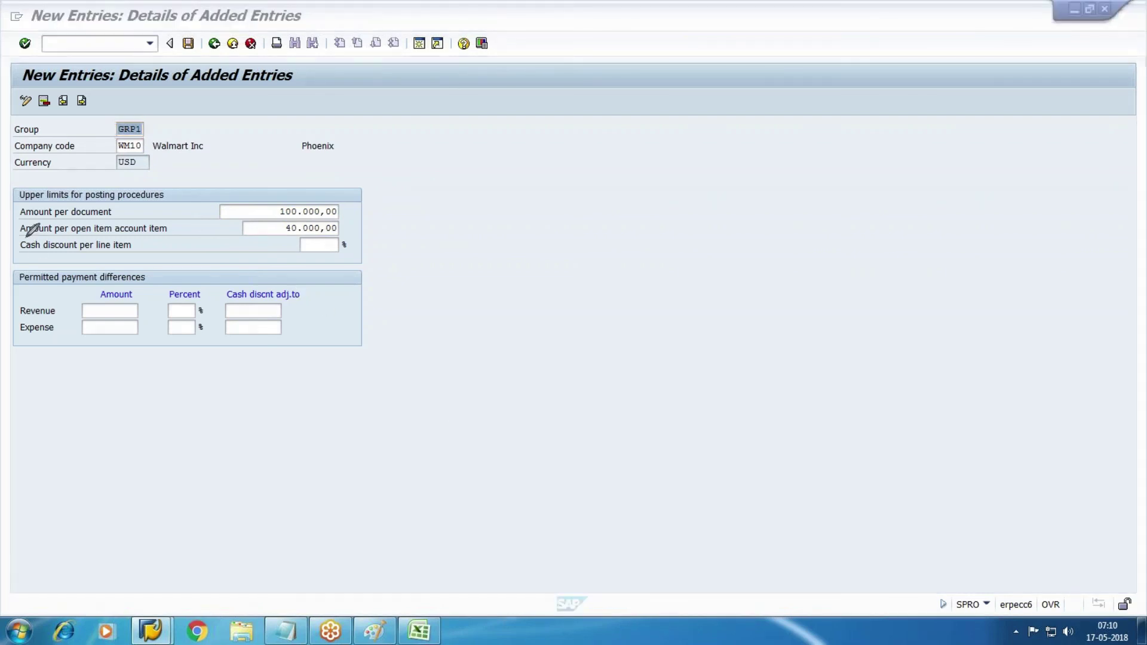
pyautogui.moveTo(13, 239); pyautogui.dragTo(238, 237)
pyautogui.moveTo(403, 293)
pyautogui.mouseDown()
pyautogui.moveTo(28, 367)
pyautogui.moveTo(24, 229)
pyautogui.mouseUp()
pyautogui.press('e')
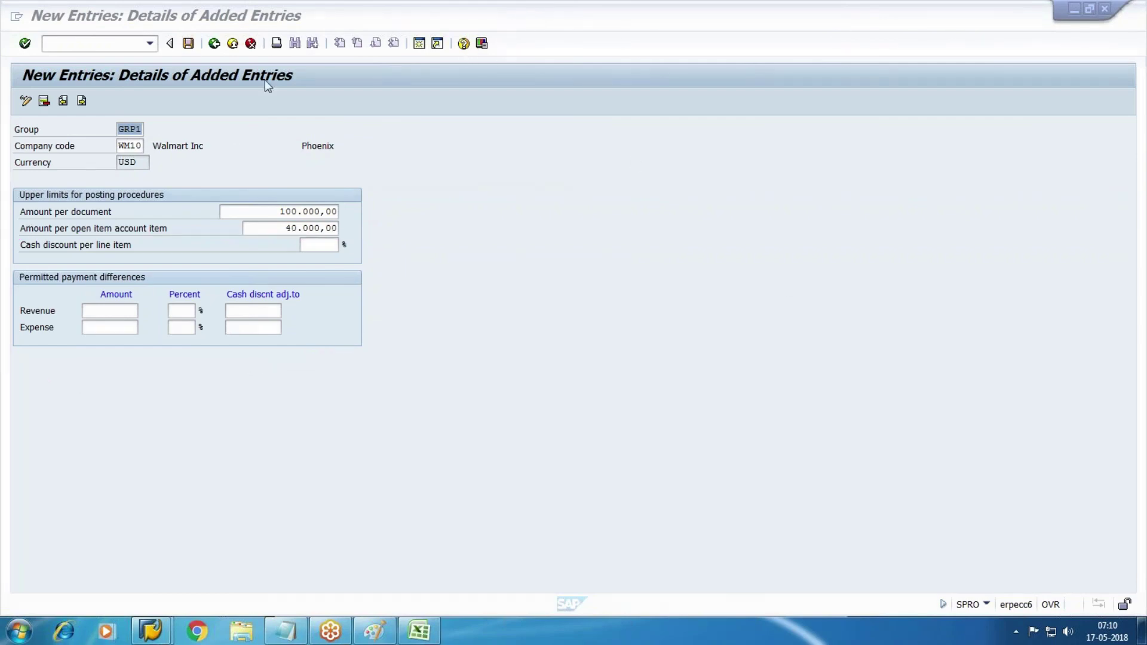
pyautogui.click(188, 43)
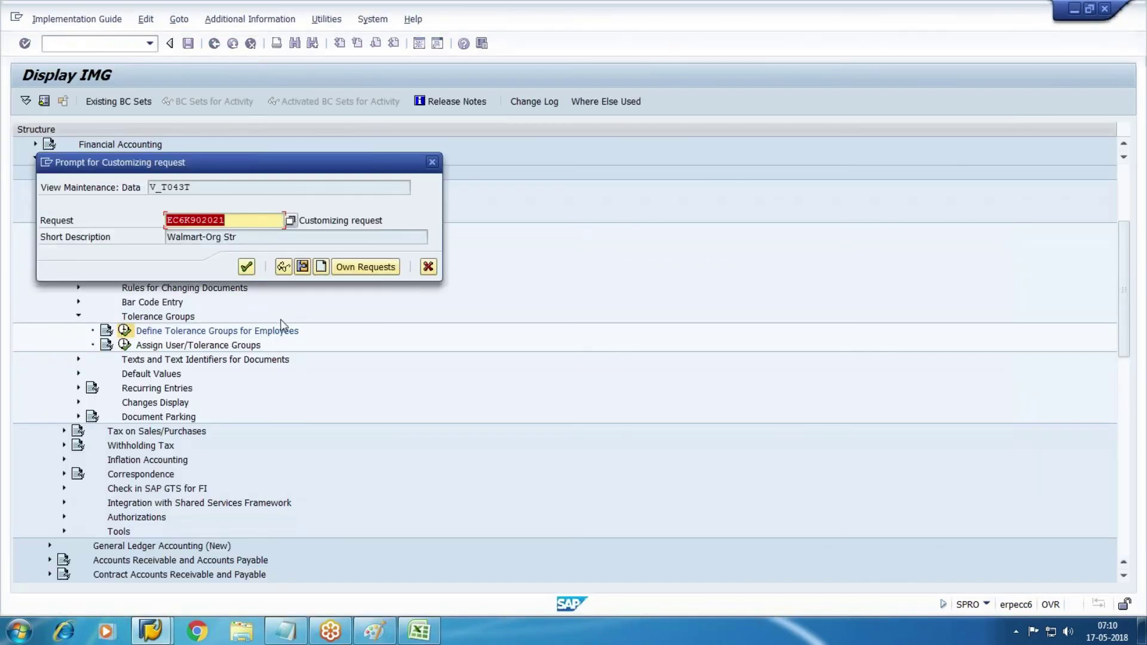
pyautogui.click(246, 268)
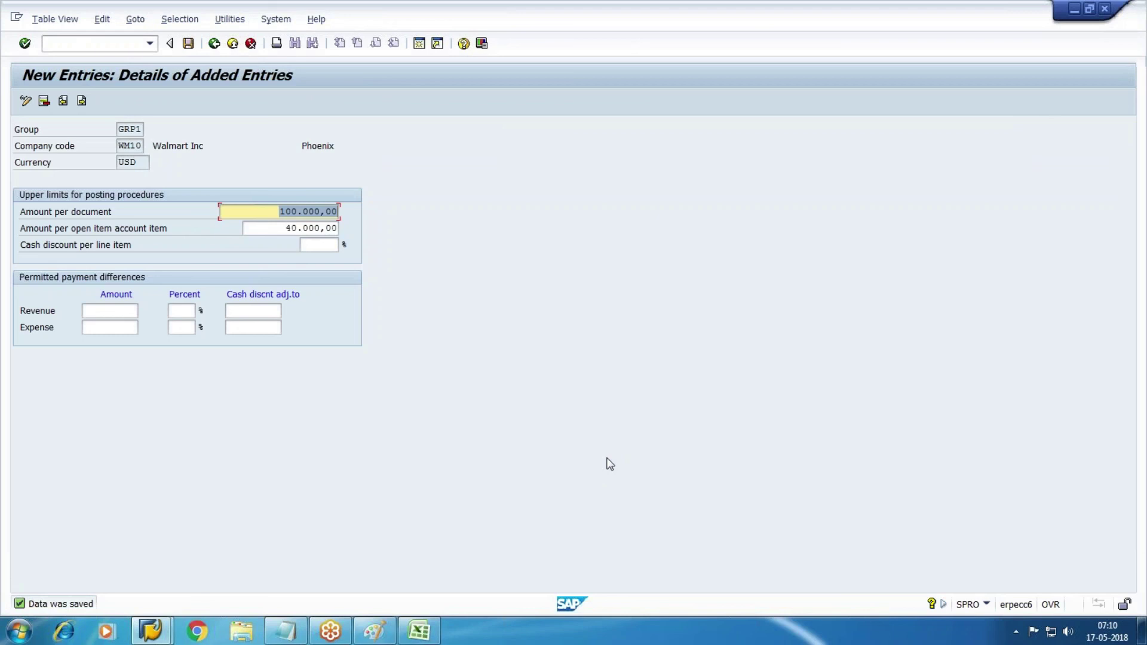
# - Run transaction /NOBY6 for Company Code Global Data
pyautogui.click(73, 43)
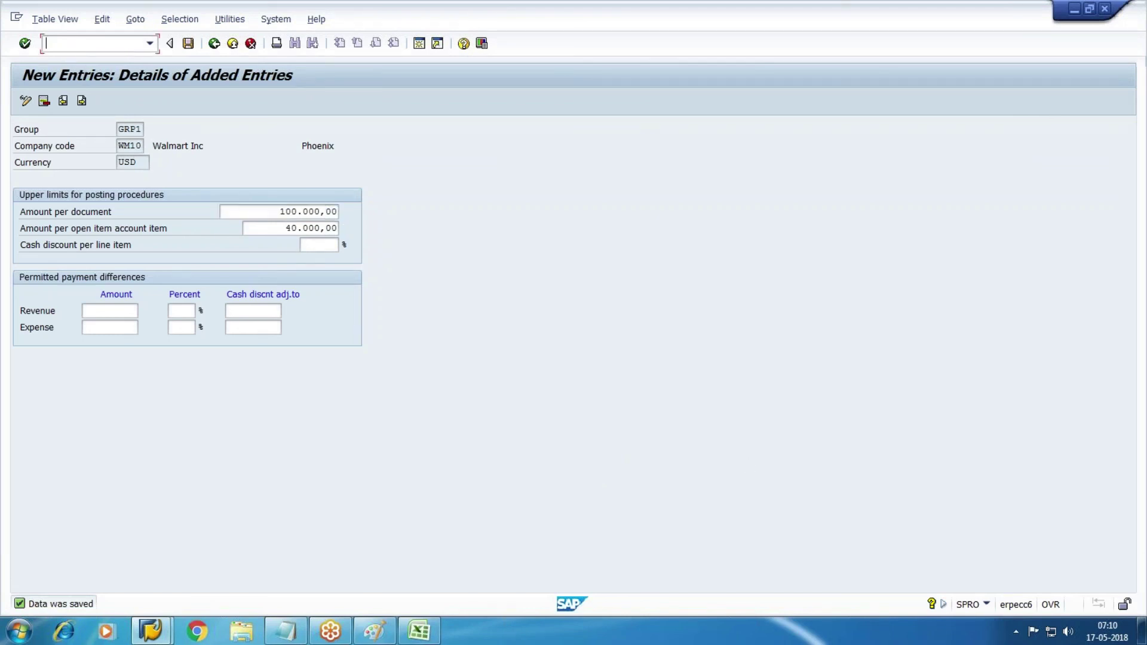
pyautogui.write('/NOBY6')
pyautogui.press('Return')
# - Locate WM10 via Position and open its details: fiscal year variant W5, WM10 variants
pyautogui.click(288, 572)
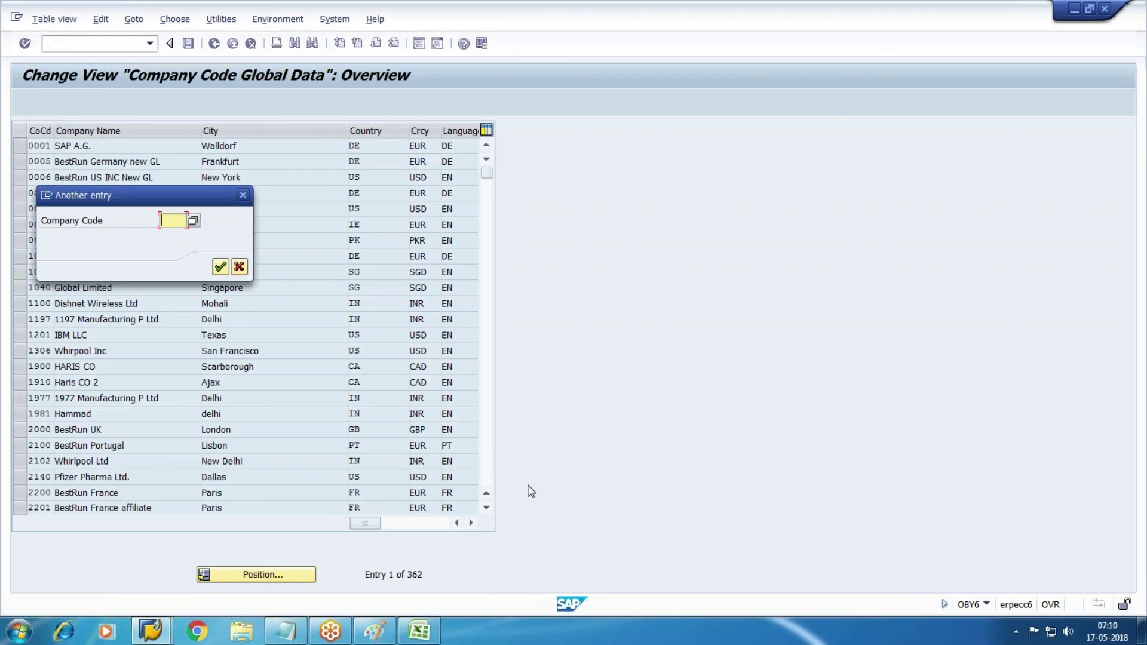
pyautogui.write('WM10')
pyautogui.press('Return')
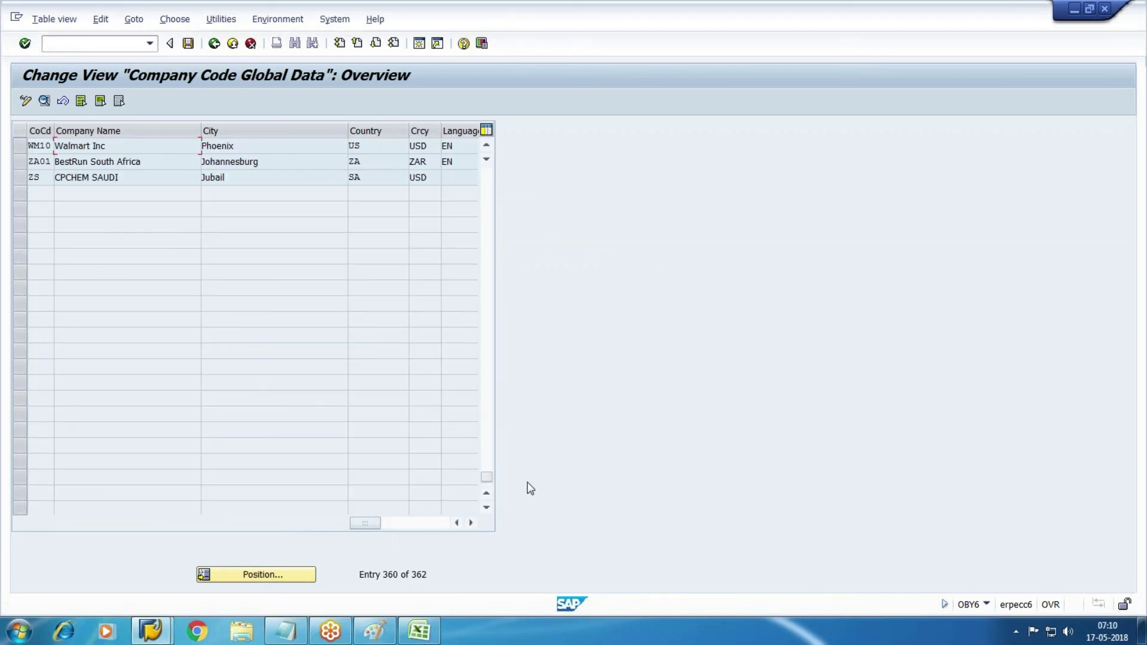
pyautogui.click(20, 146)
pyautogui.click(45, 101)
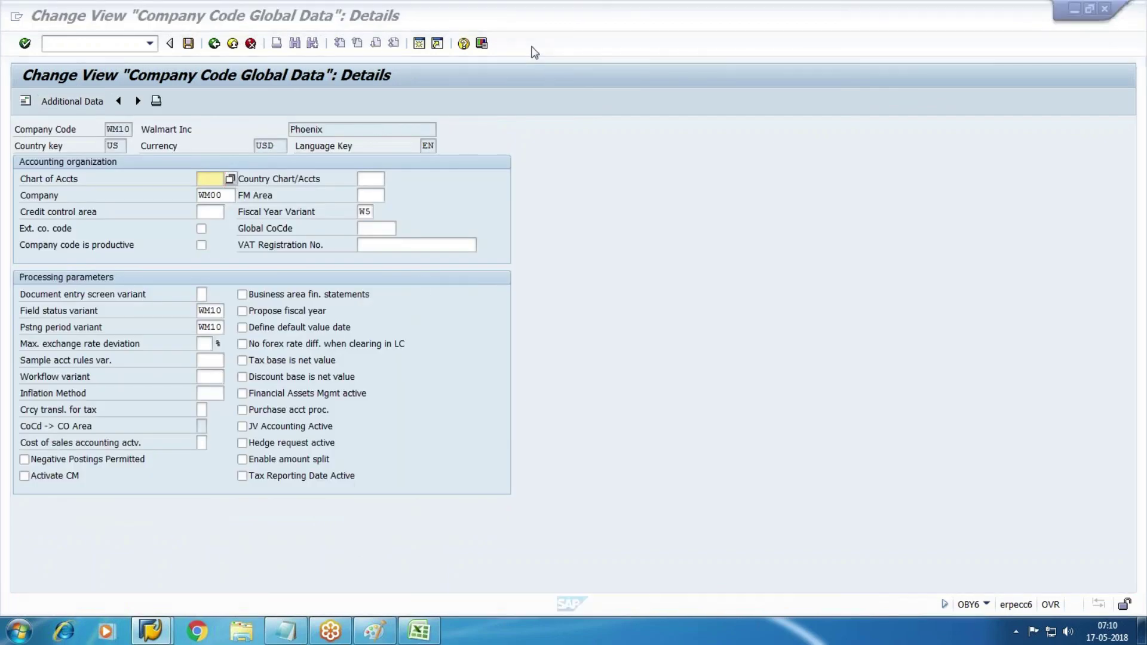
pyautogui.hotkey('ctrl', '2')
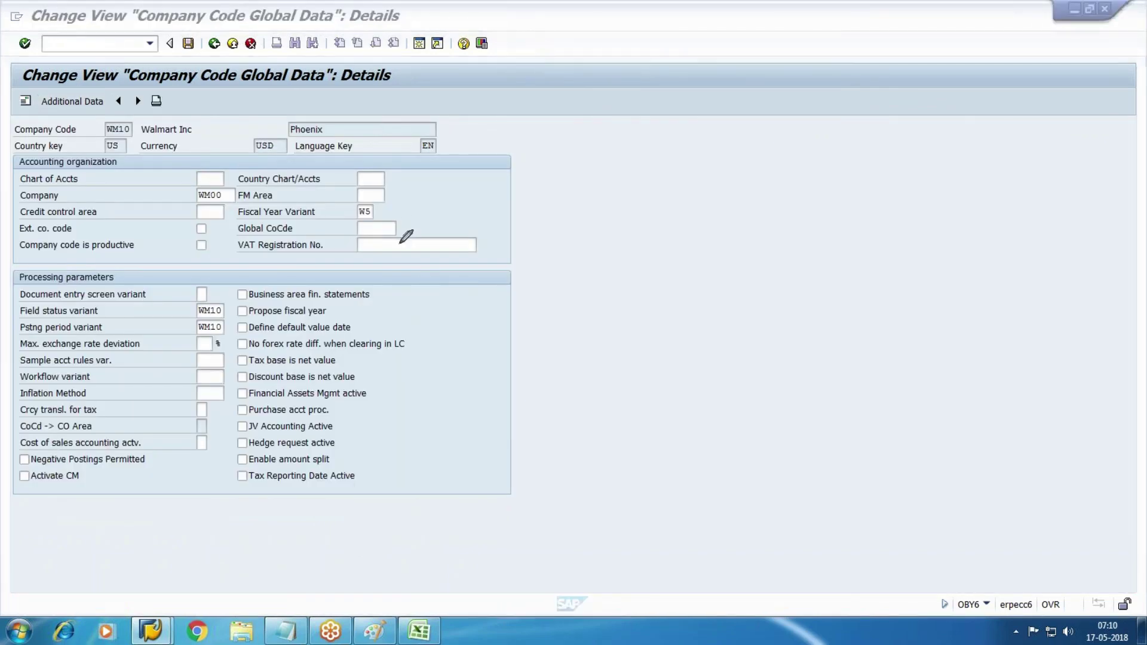
pyautogui.moveTo(378, 214); pyautogui.dragTo(409, 192)
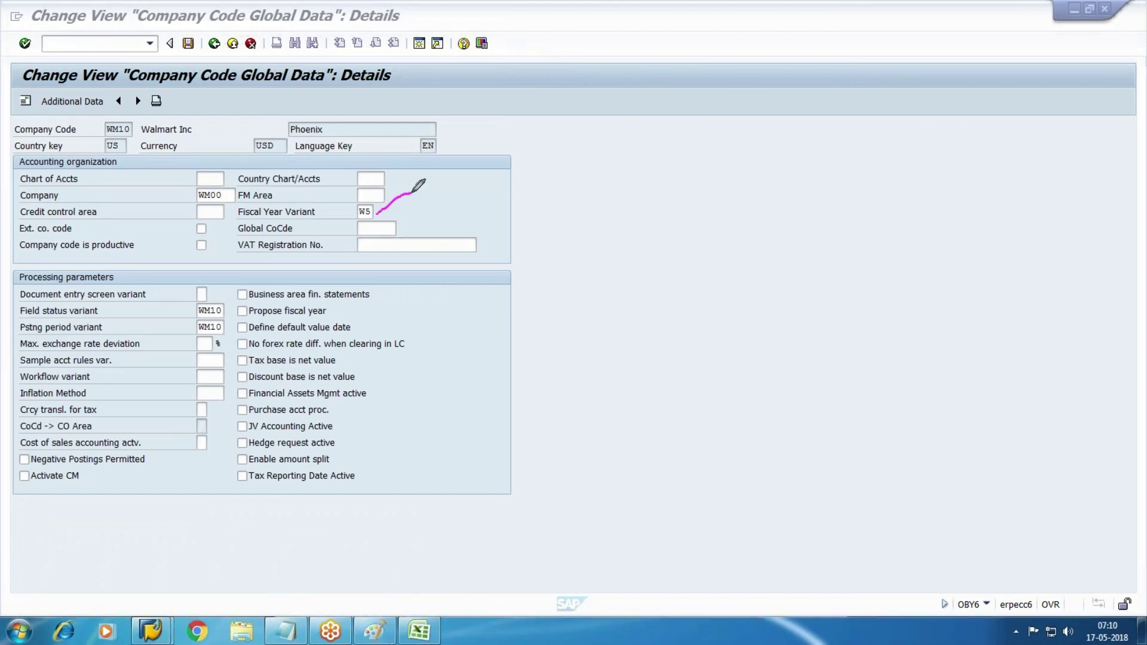
pyautogui.moveTo(220, 311)
pyautogui.mouseDown()
pyautogui.moveTo(246, 292)
pyautogui.moveTo(249, 313)
pyautogui.mouseUp()
pyautogui.moveTo(206, 202); pyautogui.dragTo(285, 187)
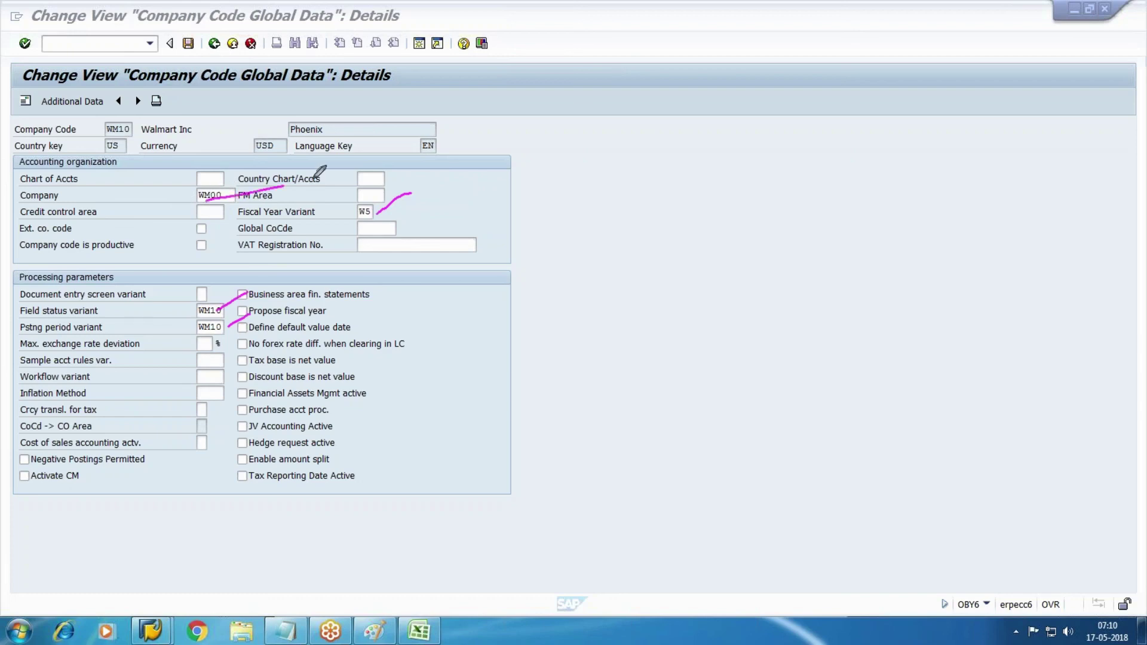